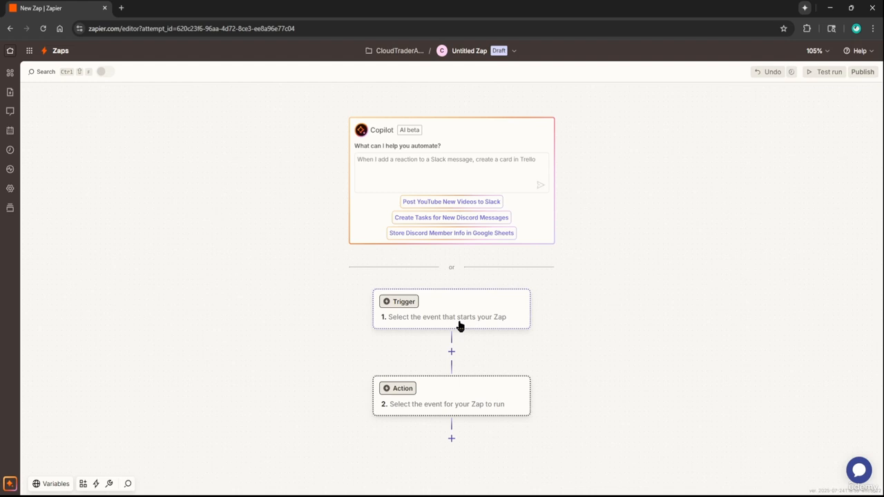
Choose Google Forms as the Zap's trigger app and use the Paths flow control as the second step
{"action": "left_click", "coordinate": [460, 325]}
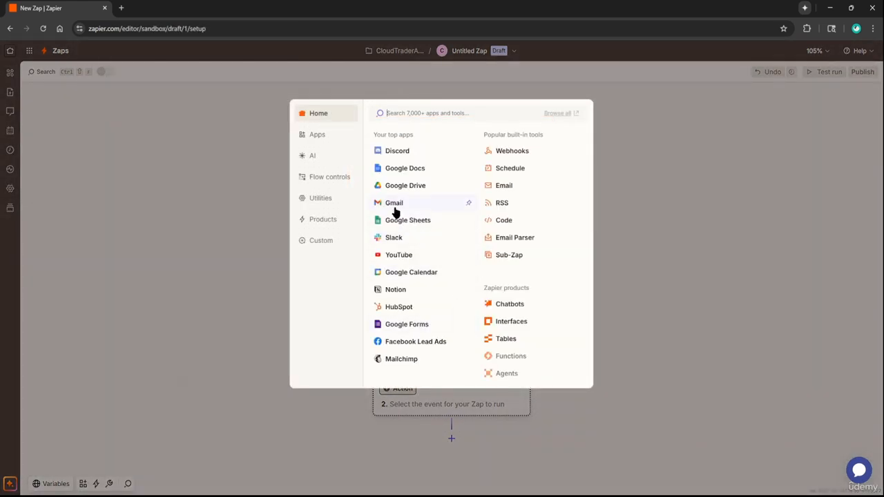
{"action": "left_click", "coordinate": [407, 324]}
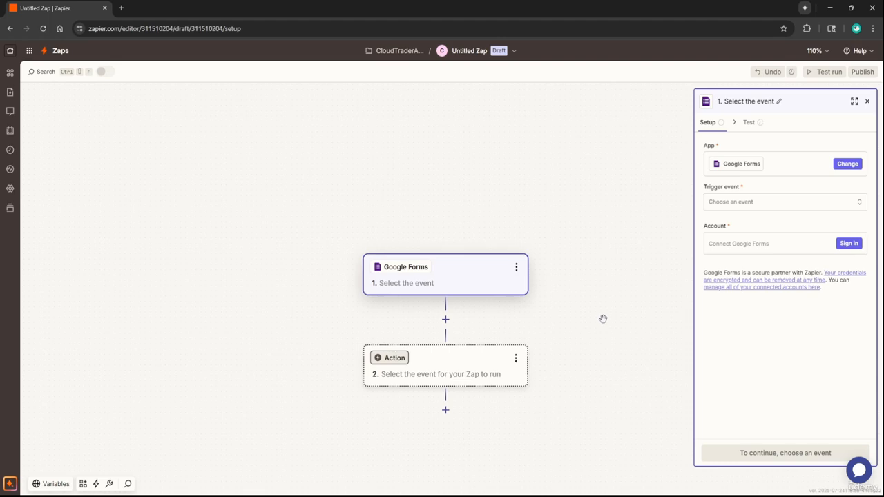
{"action": "left_click", "coordinate": [472, 369]}
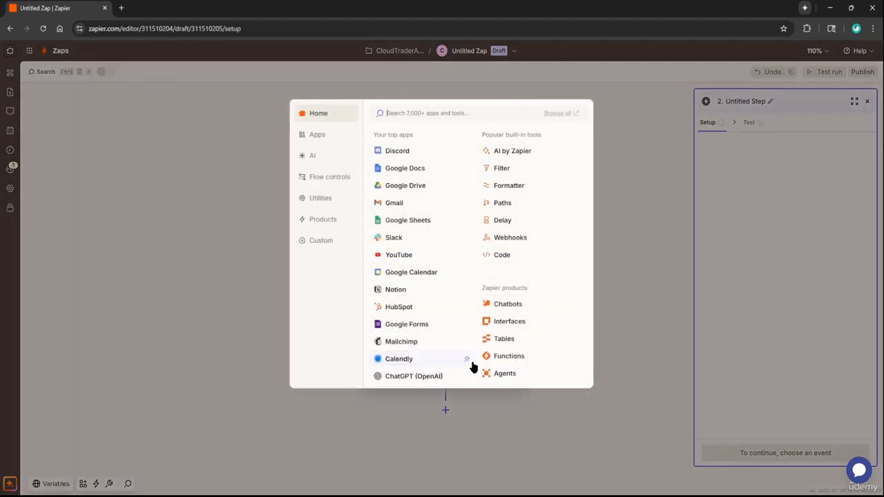
{"action": "left_click", "coordinate": [328, 178]}
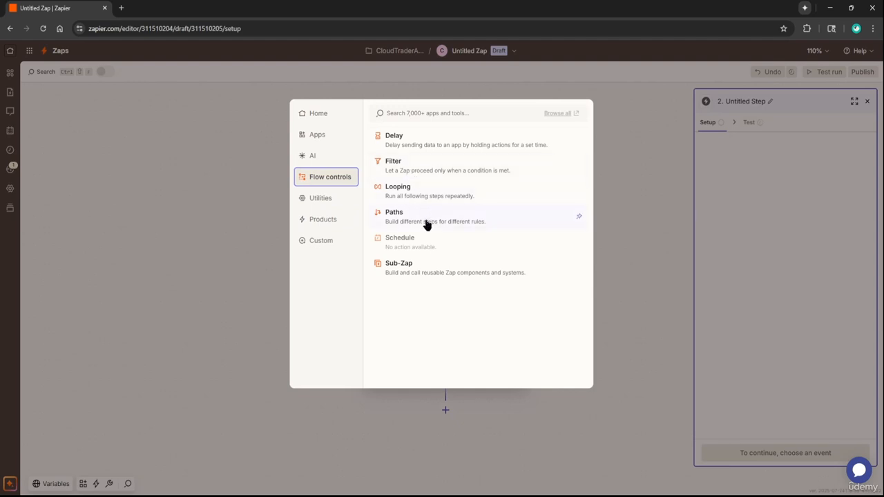
{"action": "left_click", "coordinate": [426, 224]}
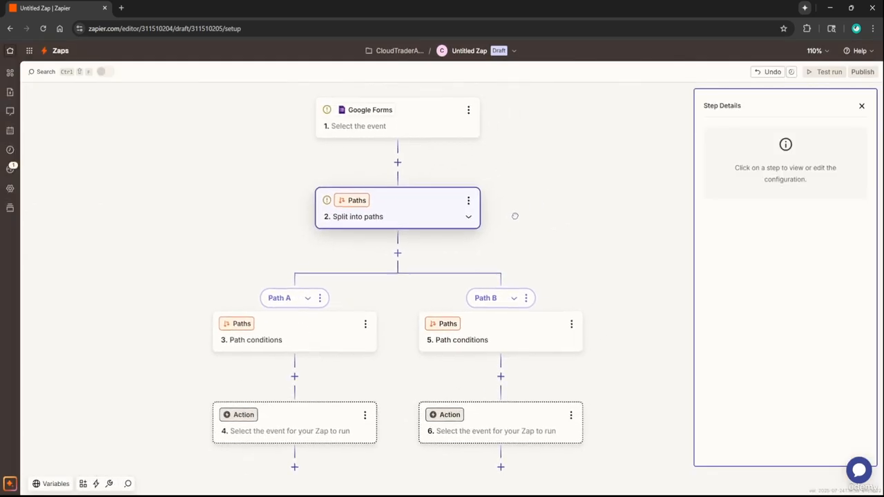
Add a third branch to the Split into paths step
{"action": "scroll", "coordinate": [492, 203], "scroll_direction": "up", "scroll_amount": 2}
{"action": "scroll", "coordinate": [491, 203], "scroll_direction": "down", "scroll_amount": 2}
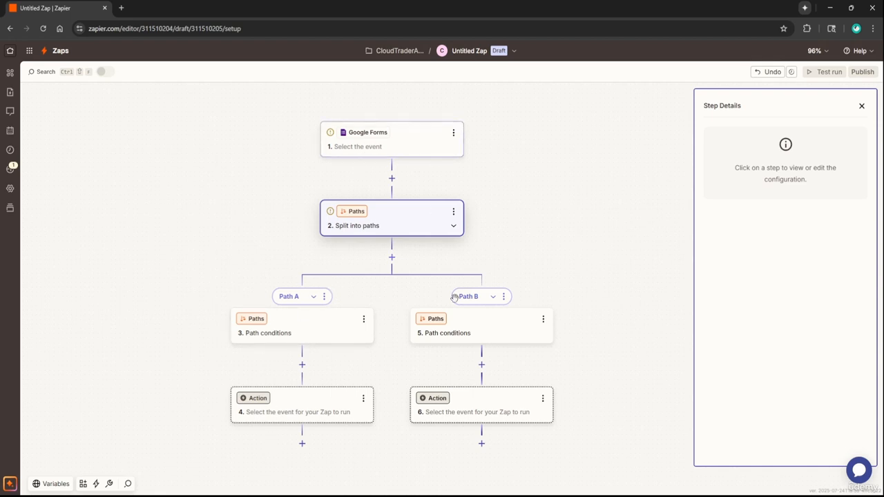
{"action": "scroll", "coordinate": [352, 318], "scroll_direction": "down", "scroll_amount": 1}
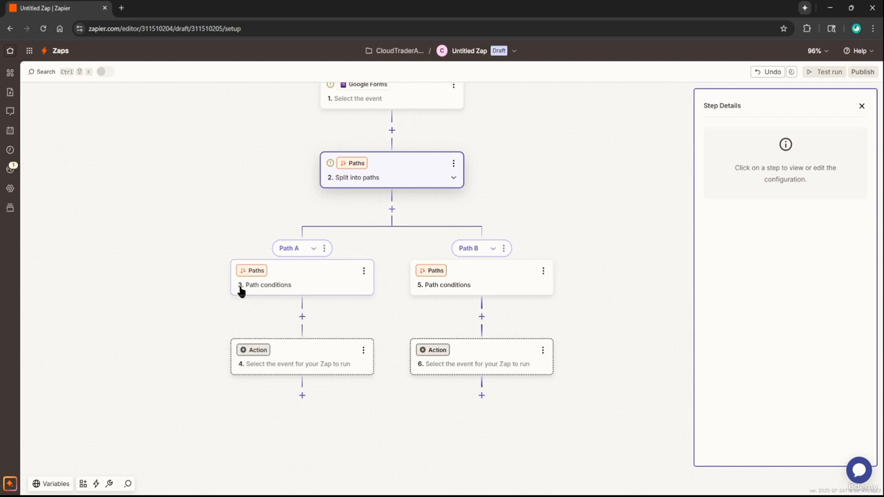
{"action": "scroll", "coordinate": [248, 262], "scroll_direction": "up", "scroll_amount": 1}
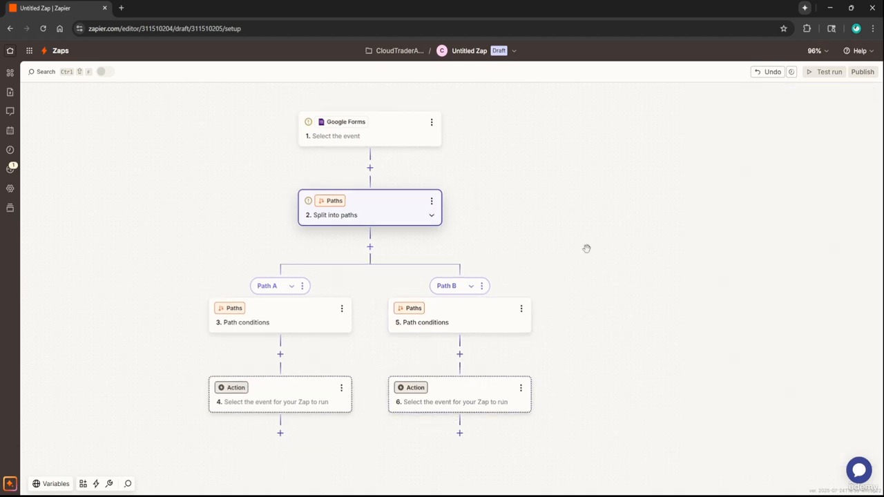
{"action": "left_click_drag", "start_coordinate": [500, 248], "coordinate": [551, 245]}
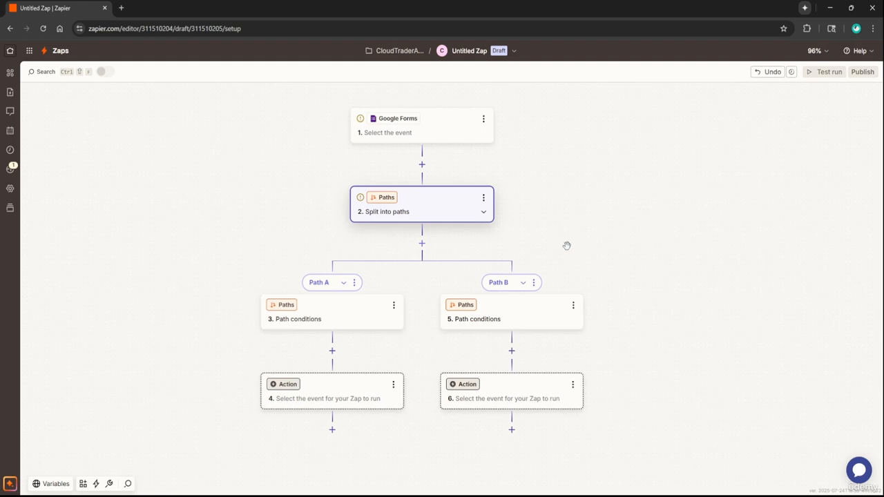
{"action": "left_click", "coordinate": [421, 243]}
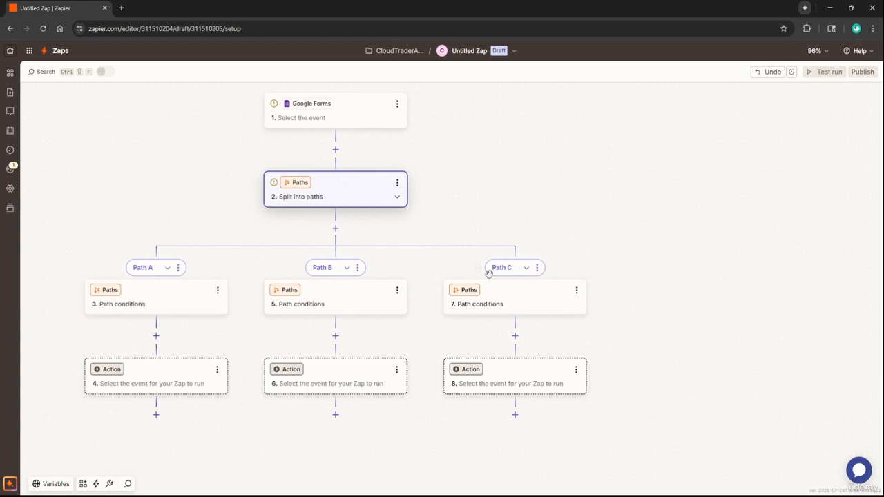
Insert a nested Paths step directly below Path B's conditions and confirm adding it there
{"action": "left_click_drag", "start_coordinate": [394, 334], "coordinate": [439, 288]}
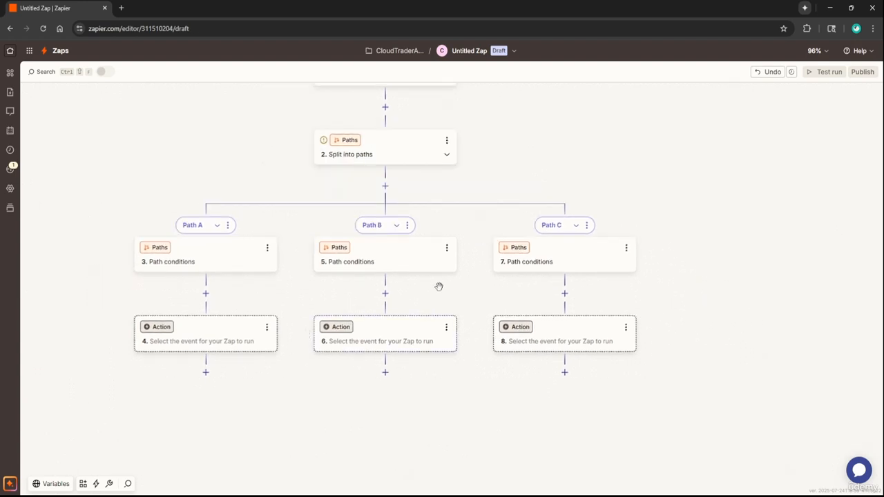
{"action": "left_click", "coordinate": [385, 293]}
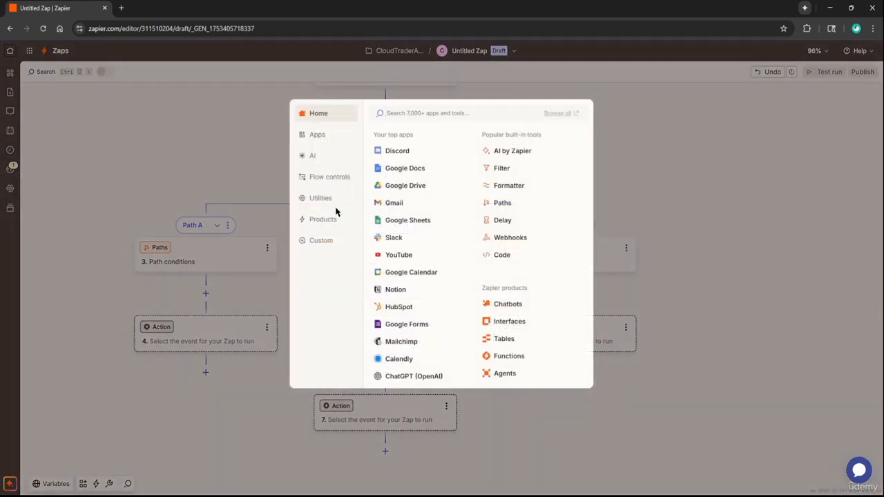
{"action": "left_click", "coordinate": [329, 180]}
{"action": "left_click", "coordinate": [401, 220]}
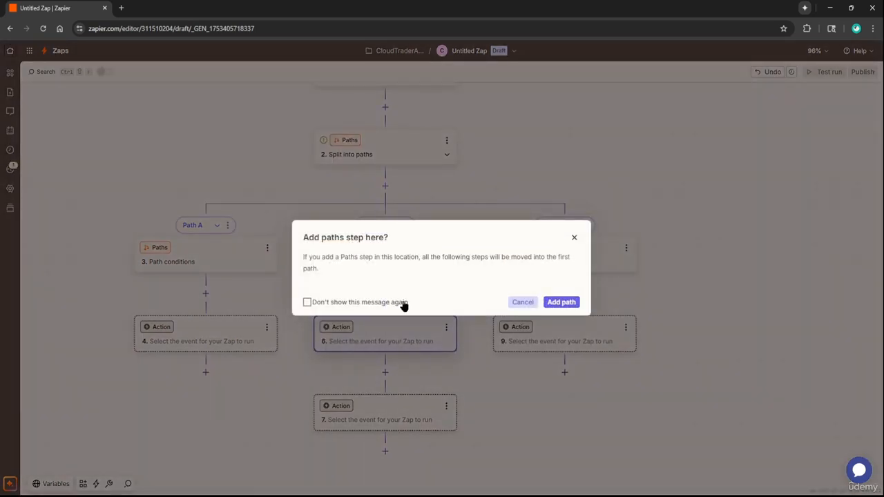
{"action": "left_click", "coordinate": [562, 301]}
Delete the nested Split into paths step under Path B together with its sub-branches
{"action": "left_click_drag", "start_coordinate": [665, 262], "coordinate": [528, 282]}
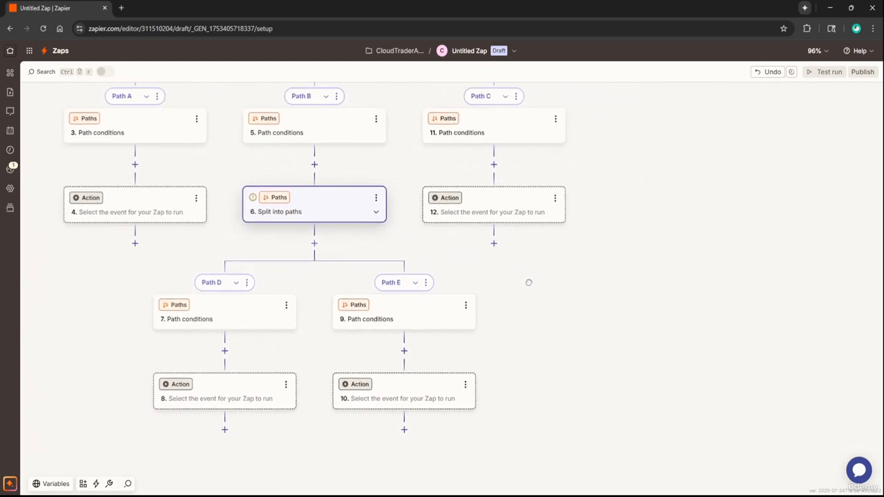
{"action": "left_click_drag", "start_coordinate": [471, 262], "coordinate": [546, 420]}
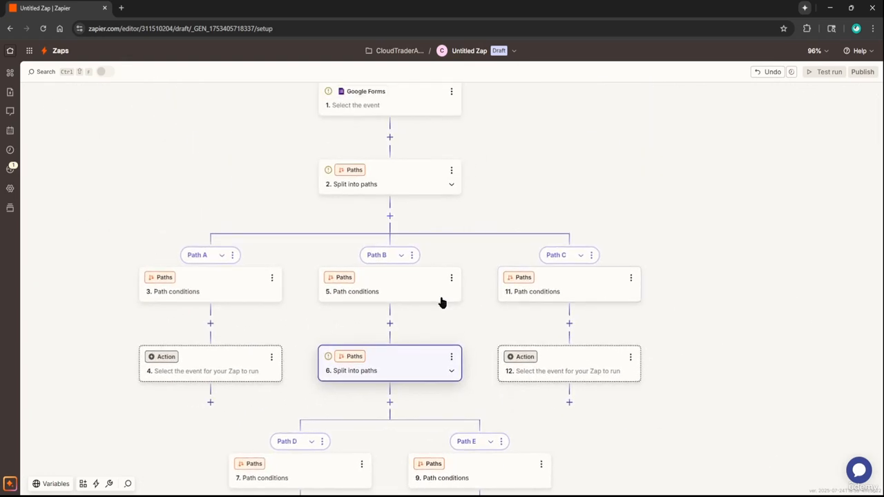
{"action": "left_click_drag", "start_coordinate": [442, 320], "coordinate": [440, 295]}
{"action": "scroll", "coordinate": [440, 296], "scroll_direction": "down", "scroll_amount": 2}
{"action": "scroll", "coordinate": [399, 284], "scroll_direction": "down", "scroll_amount": 2}
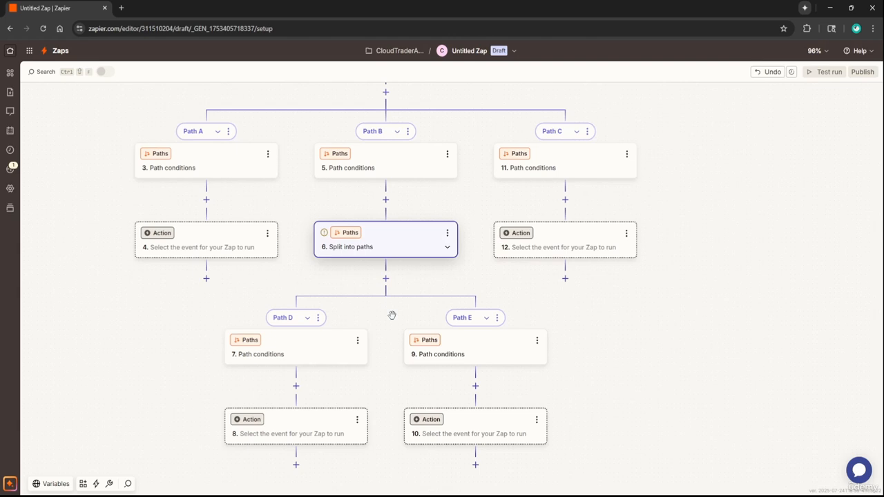
{"action": "scroll", "coordinate": [507, 302], "scroll_direction": "up", "scroll_amount": 3}
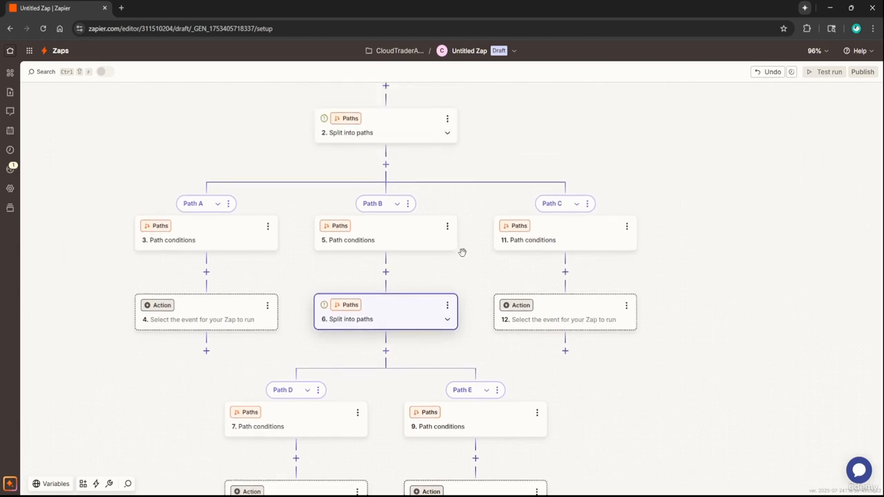
{"action": "left_click", "coordinate": [447, 305]}
{"action": "left_click", "coordinate": [492, 385]}
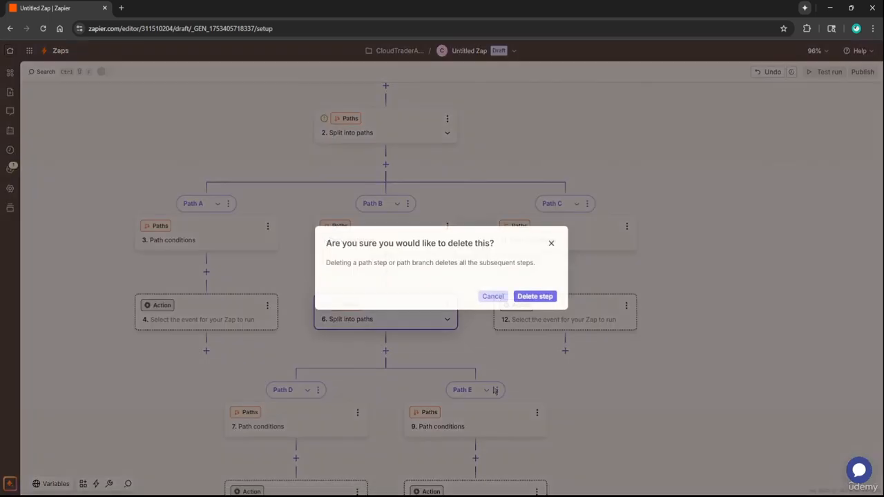
{"action": "left_click", "coordinate": [522, 298]}
Delete the whole Path B branch and close the step notes
{"action": "scroll", "coordinate": [383, 325], "scroll_direction": "up", "scroll_amount": 1}
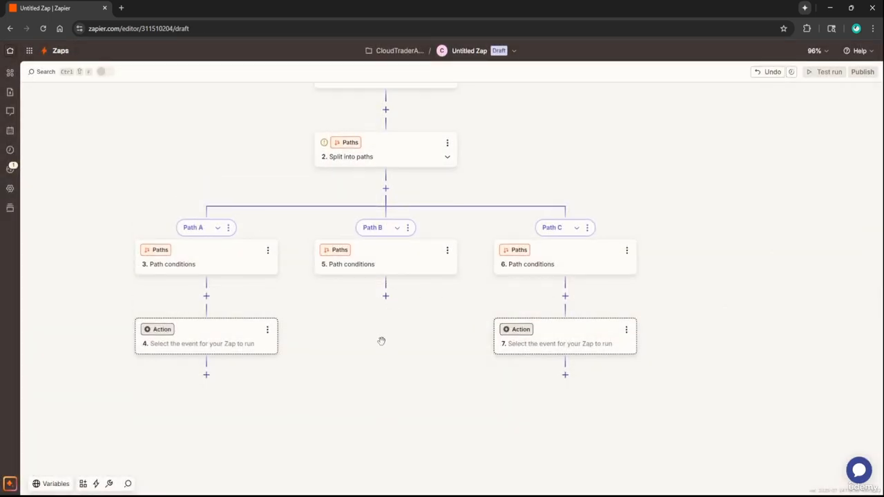
{"action": "left_click", "coordinate": [447, 250]}
{"action": "left_click", "coordinate": [469, 294]}
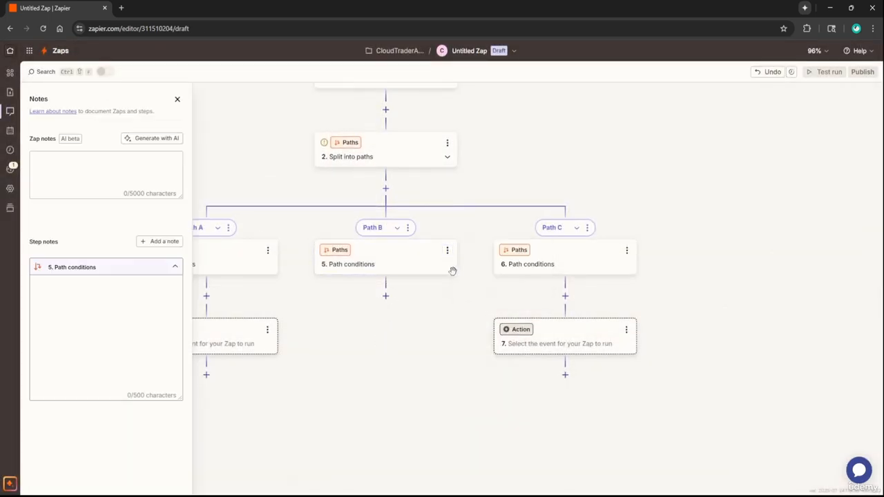
{"action": "left_click", "coordinate": [407, 228]}
{"action": "left_click", "coordinate": [450, 309]}
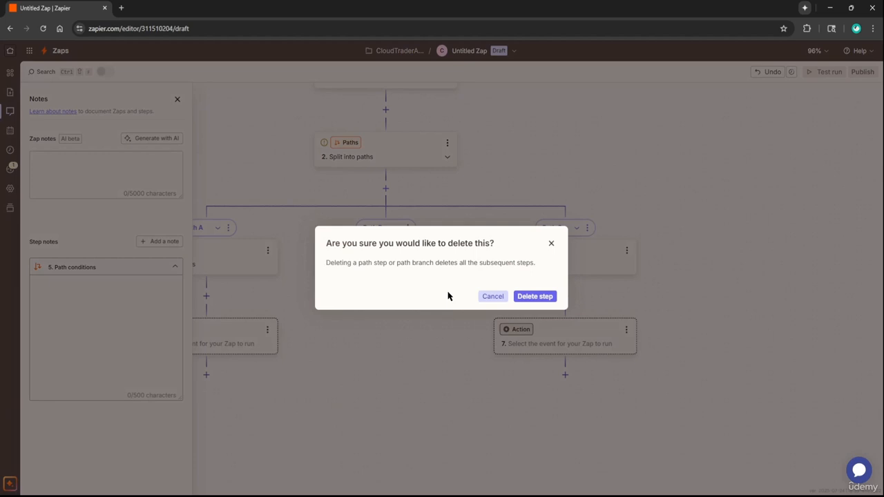
{"action": "left_click", "coordinate": [516, 297]}
{"action": "left_click", "coordinate": [176, 99]}
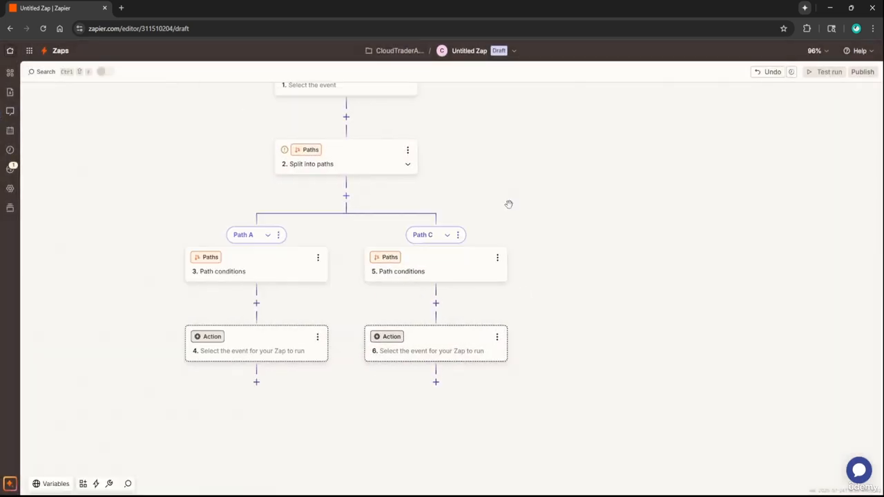
Add another branch to the Split into paths step and rename the middle branch to Path B
{"action": "left_click", "coordinate": [347, 197]}
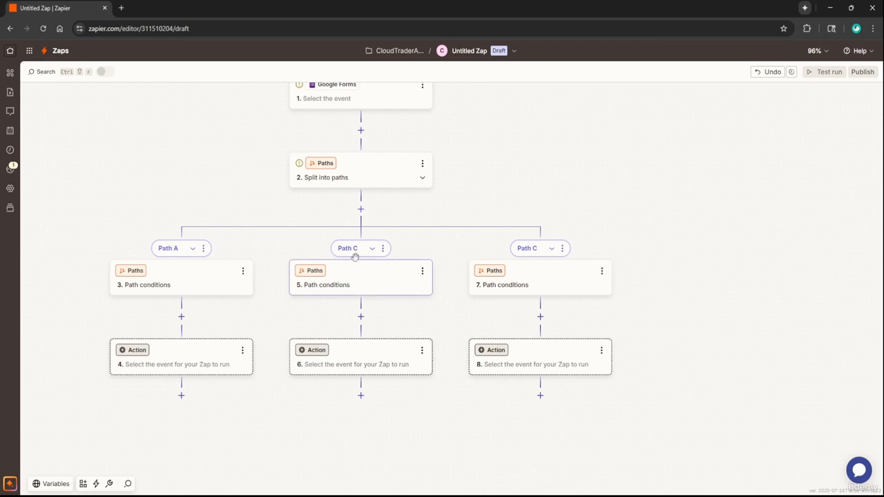
{"action": "left_click", "coordinate": [422, 276]}
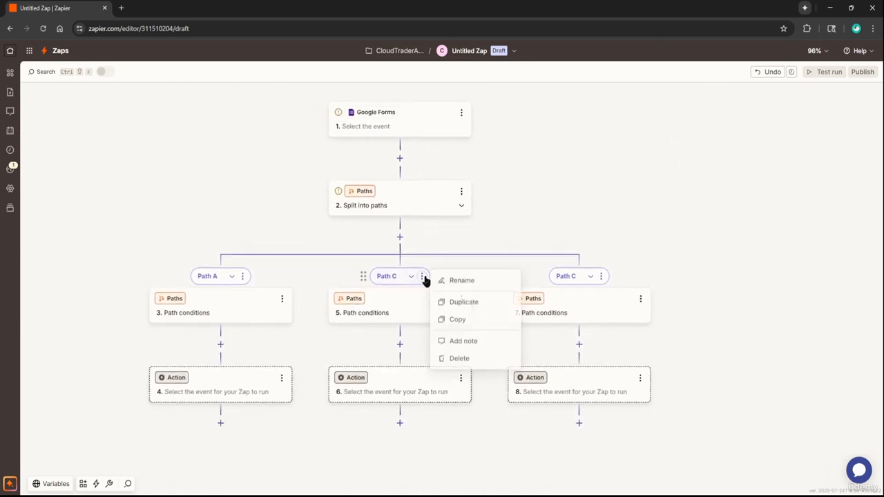
{"action": "left_click", "coordinate": [445, 285]}
{"action": "key", "text": "End"}
{"action": "key", "text": "BackSpace"}
{"action": "key", "text": "BackSpace"}
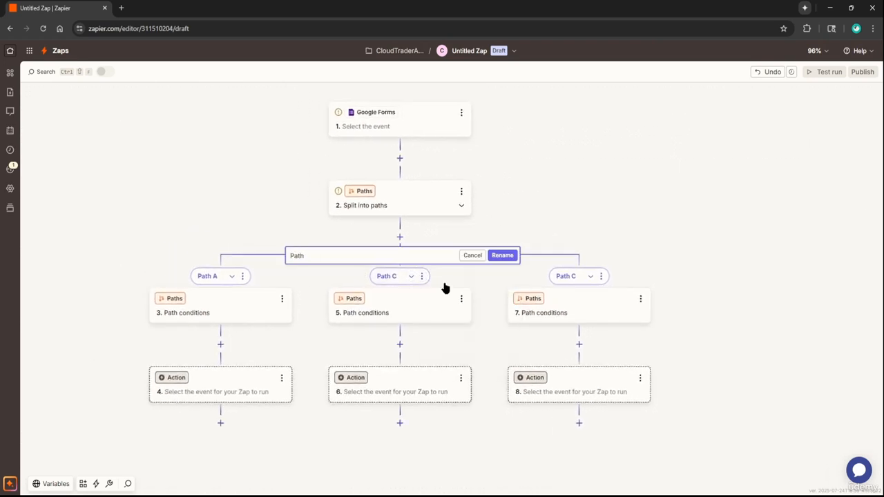
{"action": "type", "text": "B"}
{"action": "key", "text": "Return"}
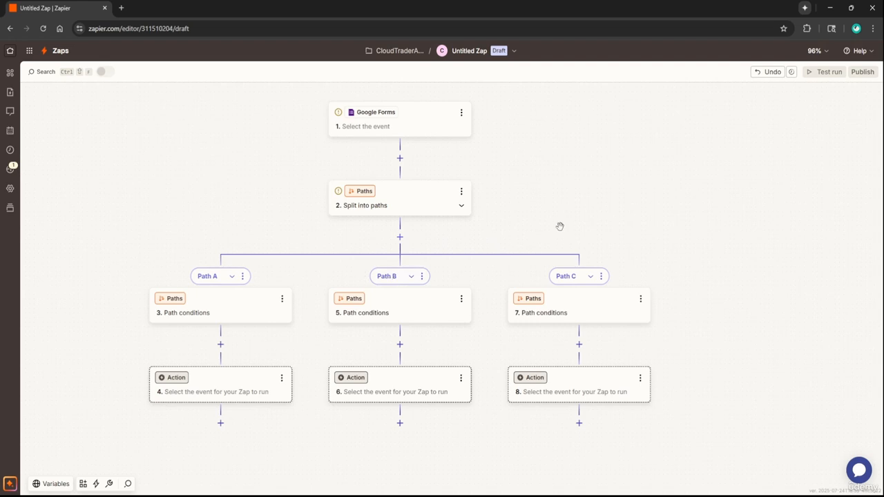
{"action": "scroll", "coordinate": [560, 224], "scroll_direction": "down", "scroll_amount": 2}
{"action": "scroll", "coordinate": [563, 211], "scroll_direction": "up", "scroll_amount": 2}
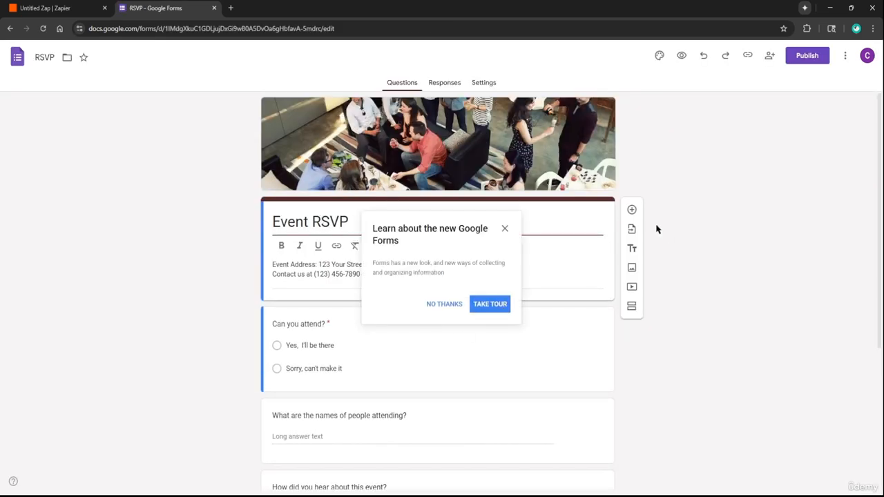
In the Google Forms RSVP form, dismiss the tour offer and reword the attendance question as "Which CloudTraderAcademy Courses are you Interested In?"
{"action": "left_click", "coordinate": [504, 228]}
{"action": "scroll", "coordinate": [503, 224], "scroll_direction": "down", "scroll_amount": 2}
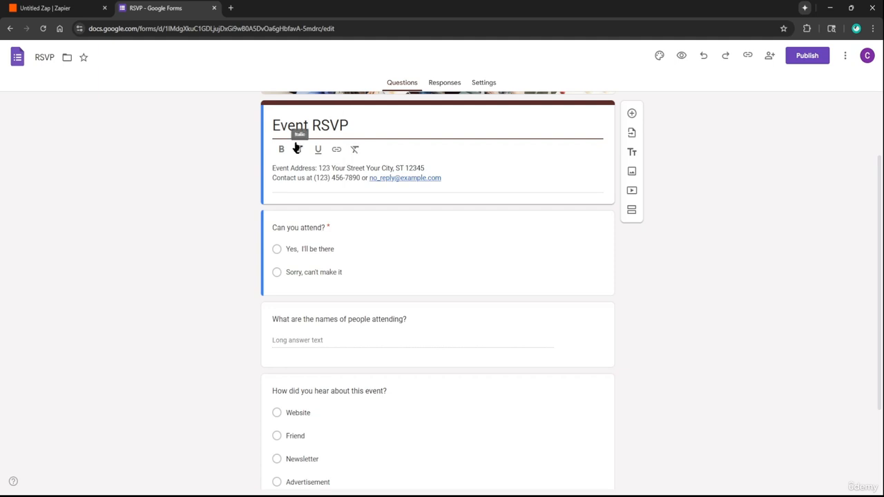
{"action": "scroll", "coordinate": [347, 172], "scroll_direction": "down", "scroll_amount": 2}
{"action": "scroll", "coordinate": [344, 276], "scroll_direction": "up", "scroll_amount": 3}
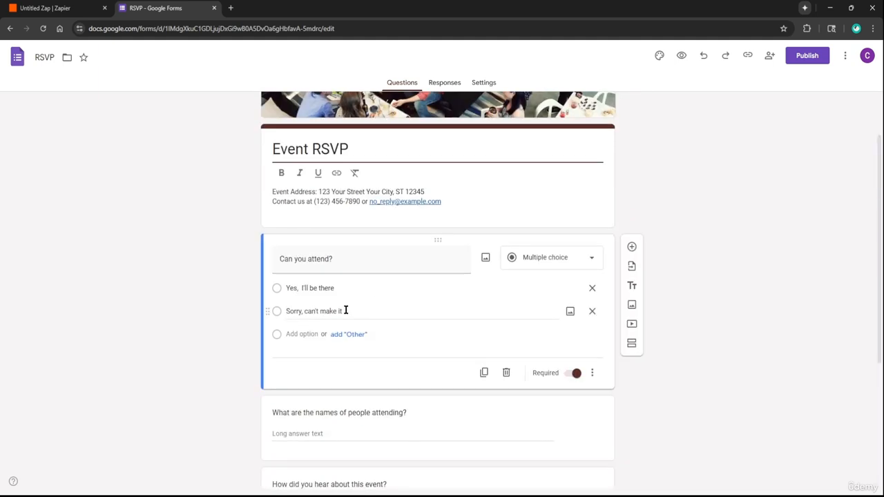
{"action": "scroll", "coordinate": [341, 283], "scroll_direction": "down", "scroll_amount": 2}
{"action": "scroll", "coordinate": [337, 263], "scroll_direction": "up", "scroll_amount": 2}
{"action": "left_click", "coordinate": [346, 256]}
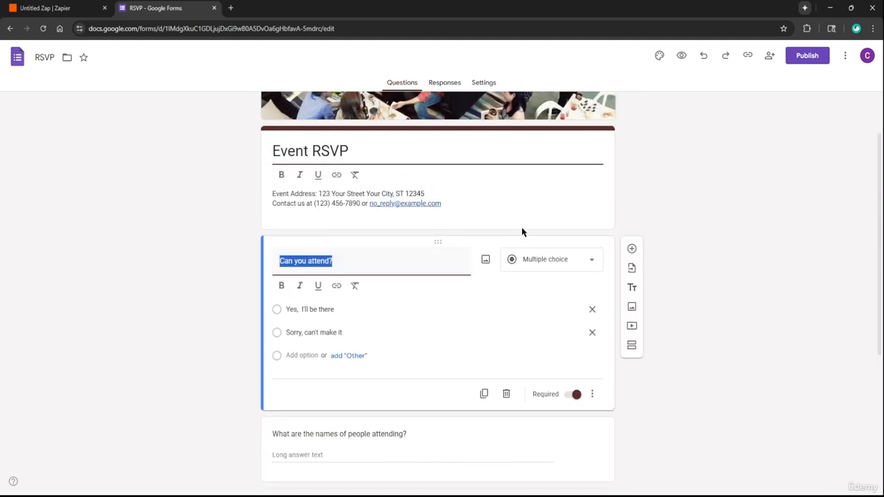
{"action": "key", "text": "BackSpace"}
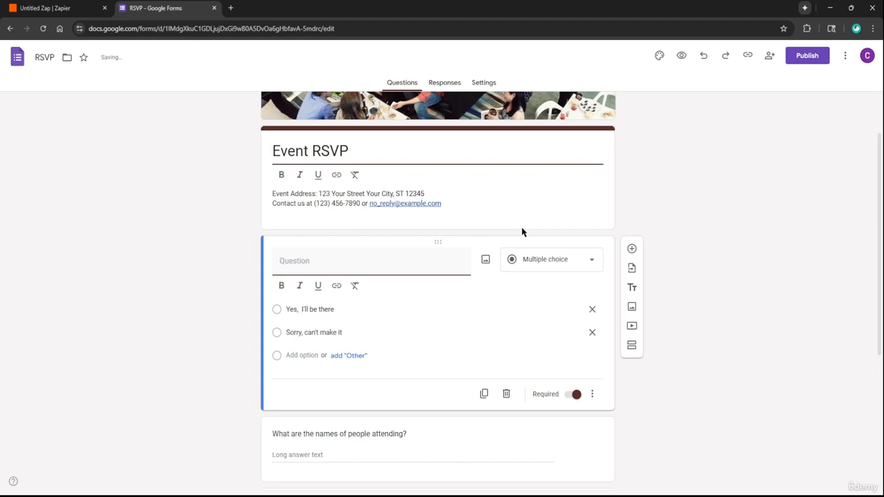
{"action": "type", "text": "Wh"}
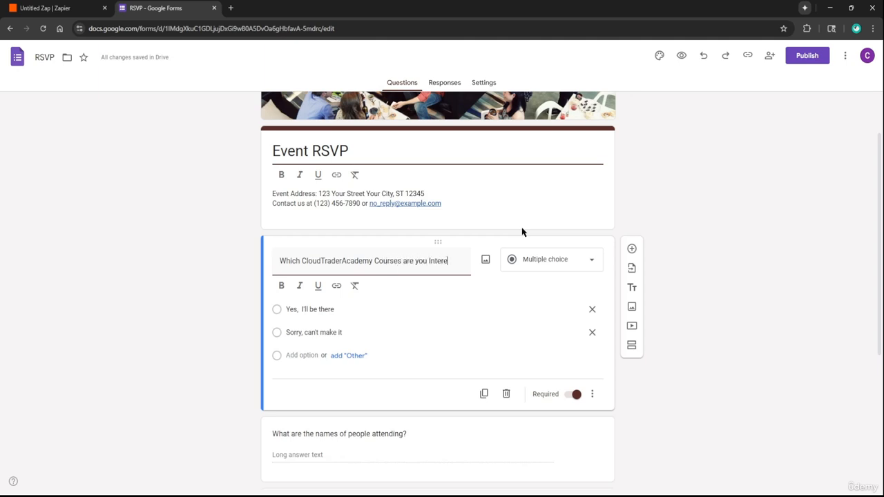
{"action": "type", "text": "In?"}
Change the question's first answer option to "Stock Trading Courses"
{"action": "left_click", "coordinate": [403, 322]}
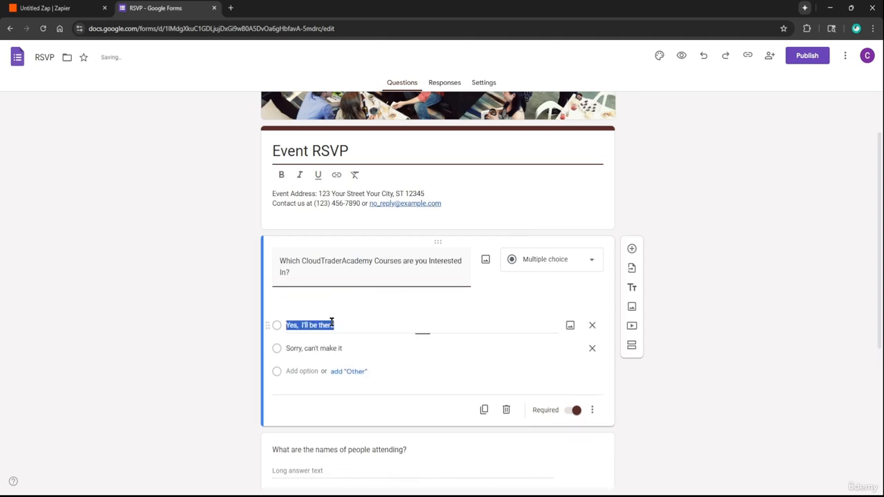
{"action": "type", "text": "Trading Courses"}
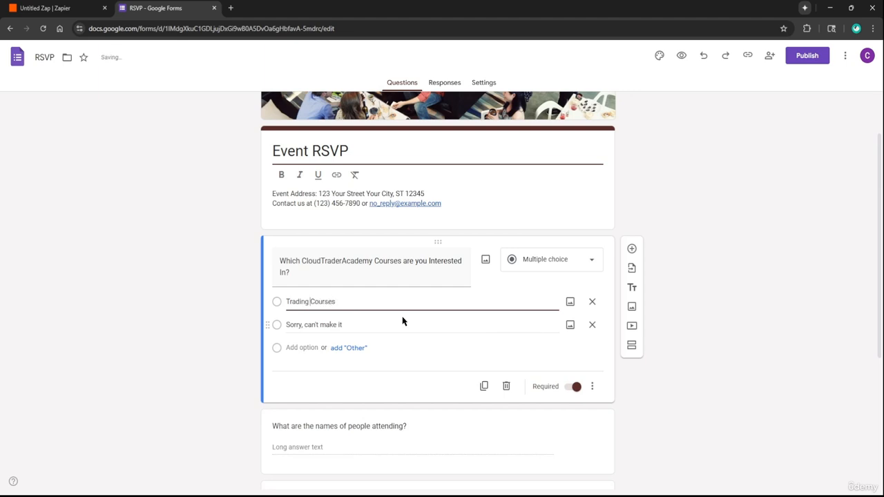
{"action": "type", "text": "Stock"}
Change the course question's second answer option to "Power Platform Courses" and add a third option "AI Courses"
{"action": "left_click", "coordinate": [385, 323]}
{"action": "type", "text": "Powe"}
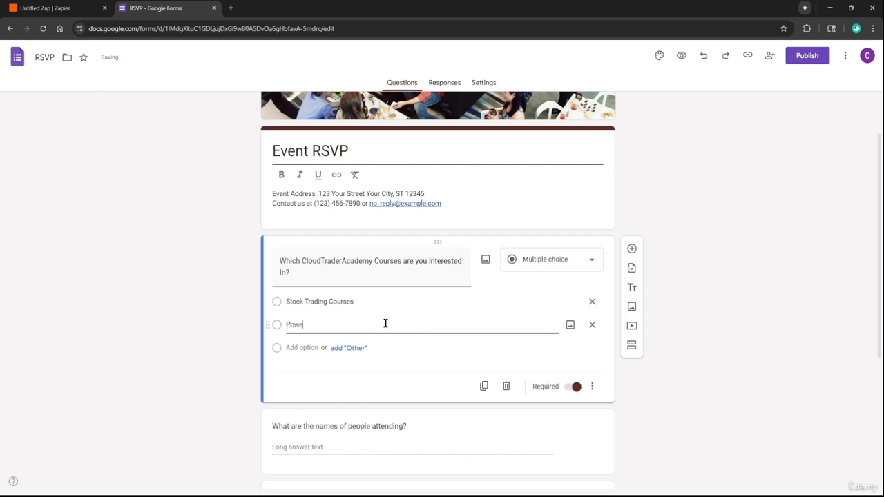
{"action": "type", "text": "r Platform Cour"}
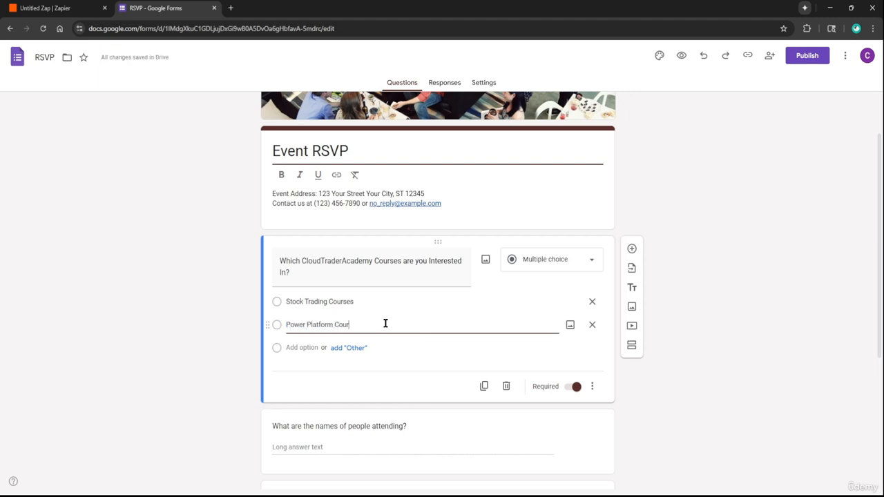
{"action": "type", "text": "ses"}
{"action": "key", "text": "Return"}
{"action": "type", "text": "AI"}
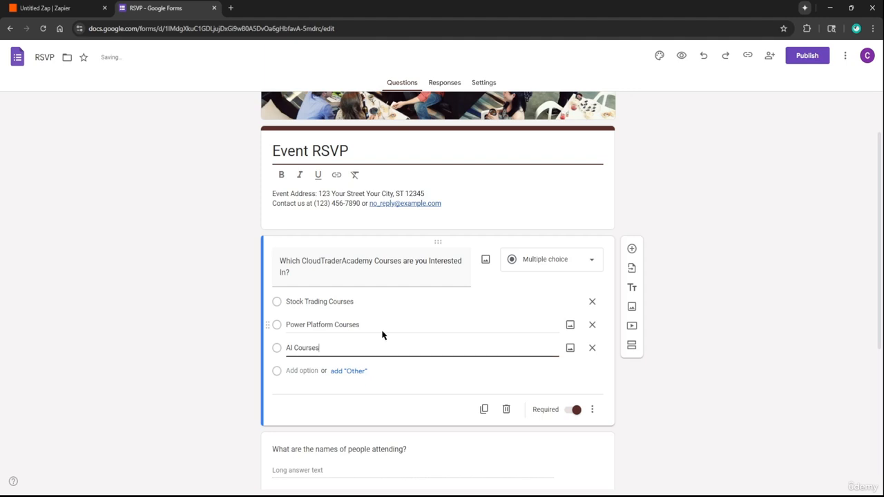
{"action": "left_click", "coordinate": [176, 357]}
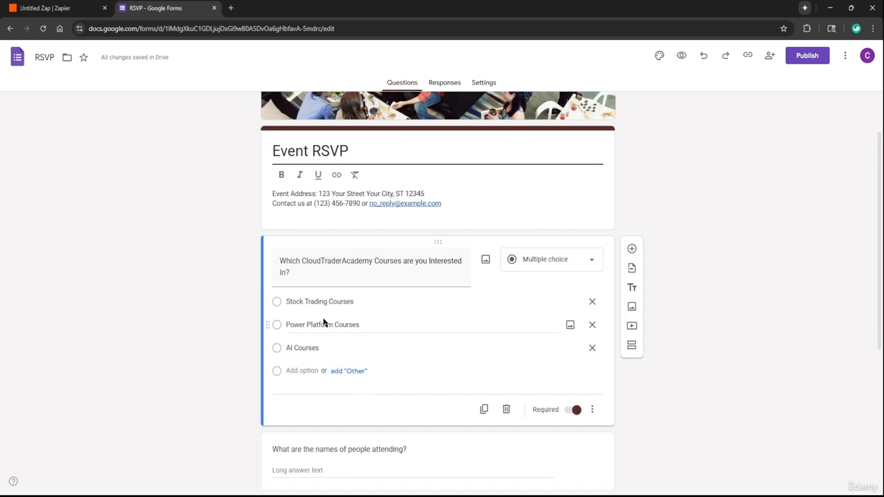
{"action": "key", "text": "ctrl+shift+Tab"}
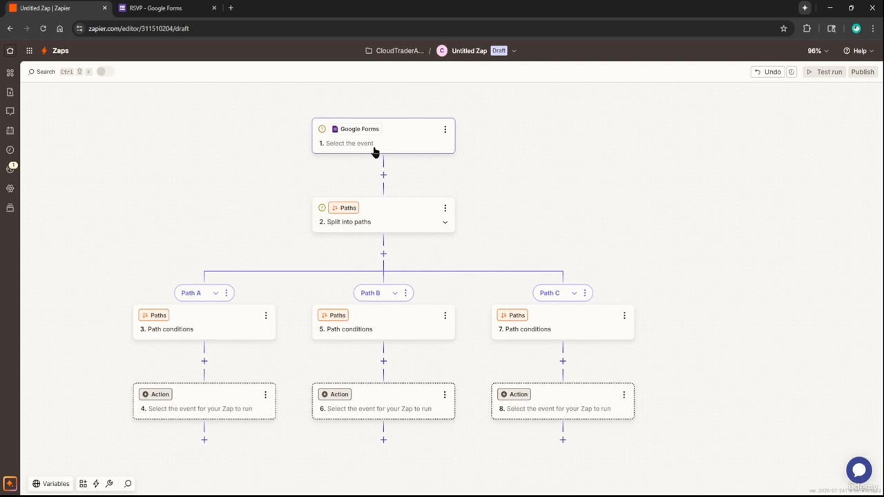
{"action": "key", "text": "ctrl+Tab"}
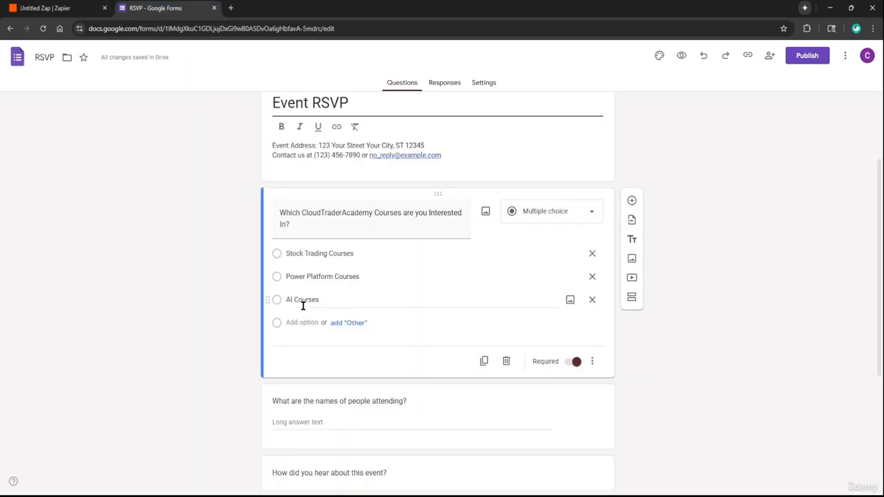
{"action": "left_click", "coordinate": [88, 13]}
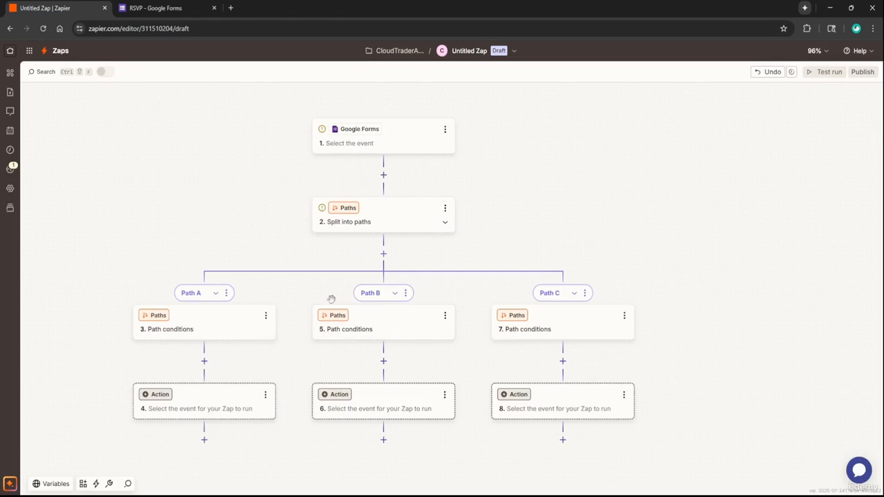
{"action": "scroll", "coordinate": [294, 290], "scroll_direction": "down", "scroll_amount": 1}
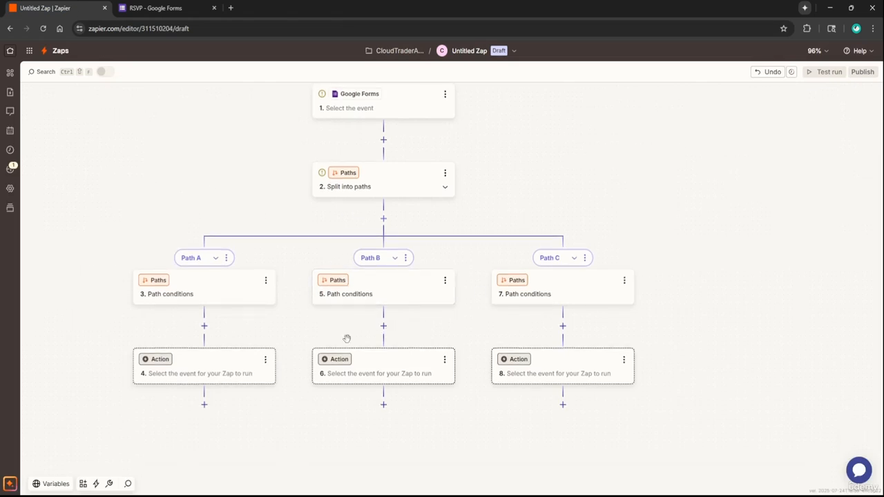
{"action": "left_click", "coordinate": [155, 8]}
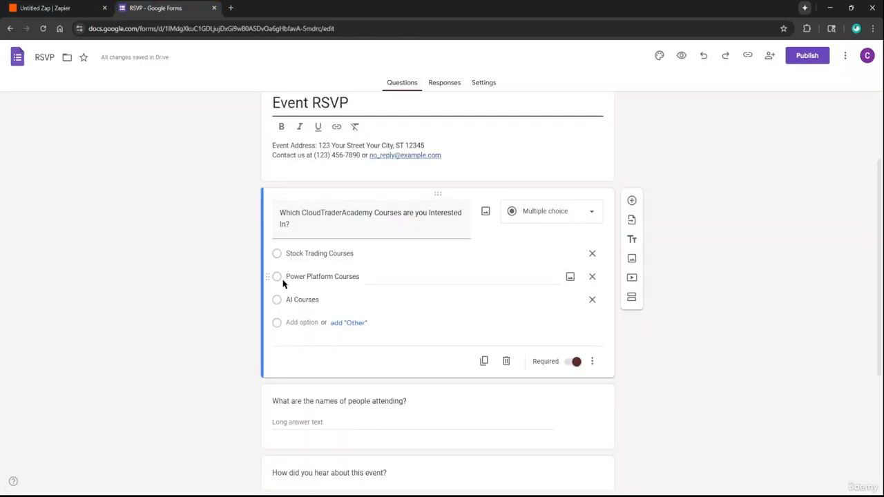
Reword the attendee names question as "What is your email?" and make it a required short answer question
{"action": "scroll", "coordinate": [279, 287], "scroll_direction": "down", "scroll_amount": 2}
{"action": "left_click", "coordinate": [589, 309]}
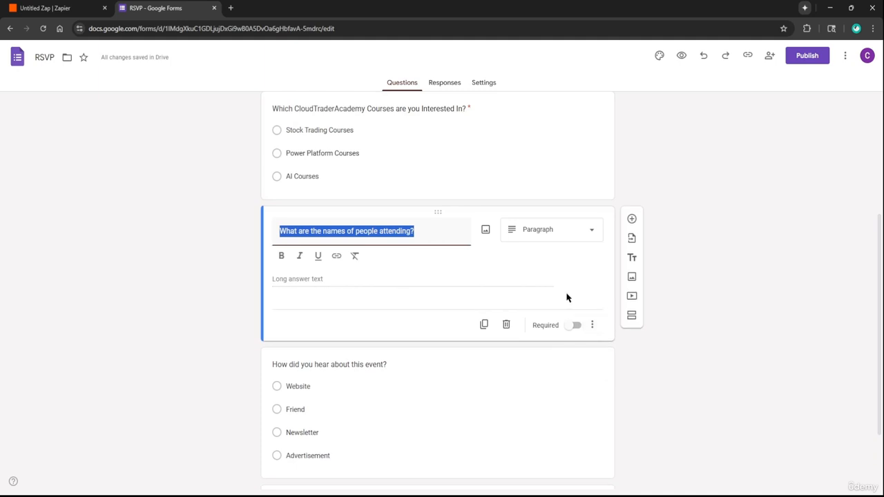
{"action": "type", "text": "What is your email?"}
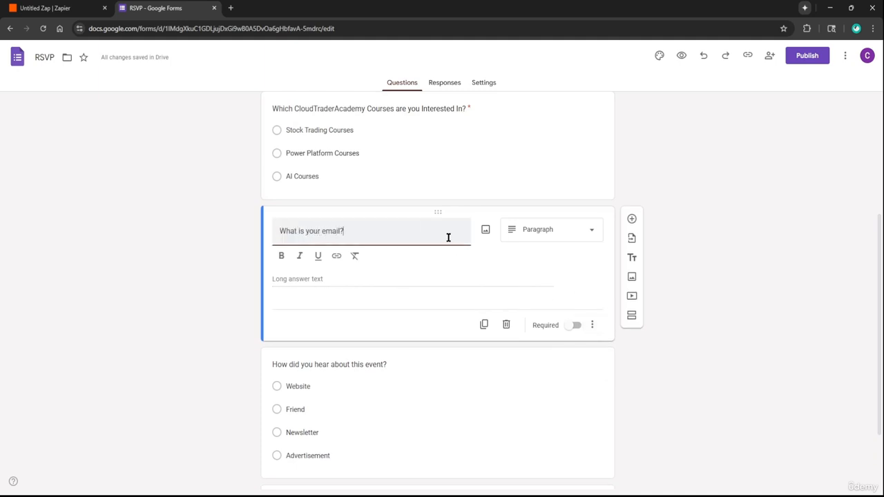
{"action": "left_click", "coordinate": [560, 236]}
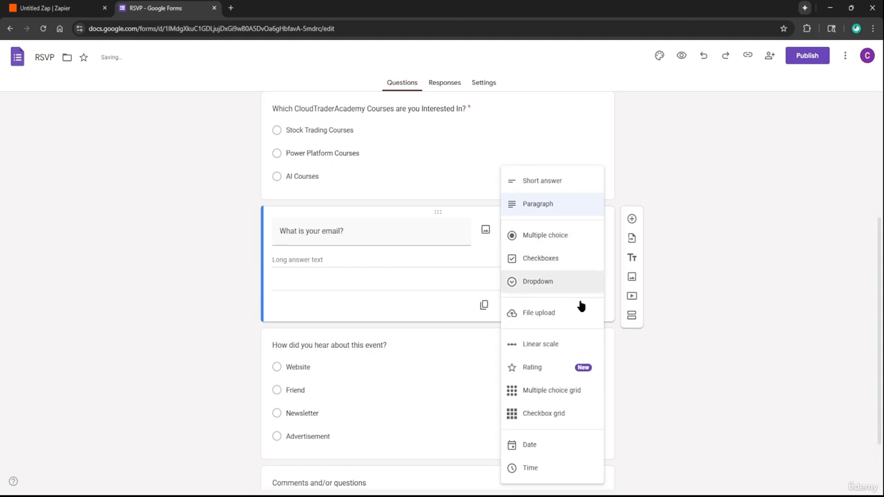
{"action": "left_click", "coordinate": [726, 373]}
{"action": "left_click", "coordinate": [549, 233]}
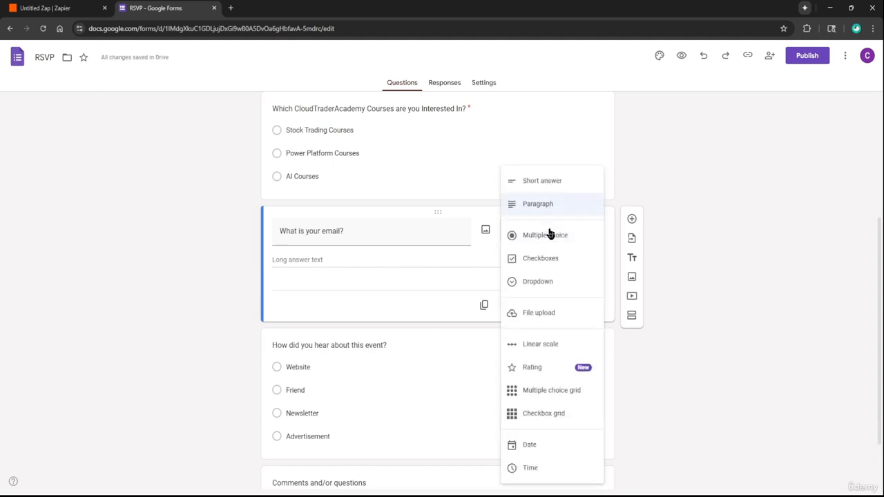
{"action": "left_click", "coordinate": [552, 183]}
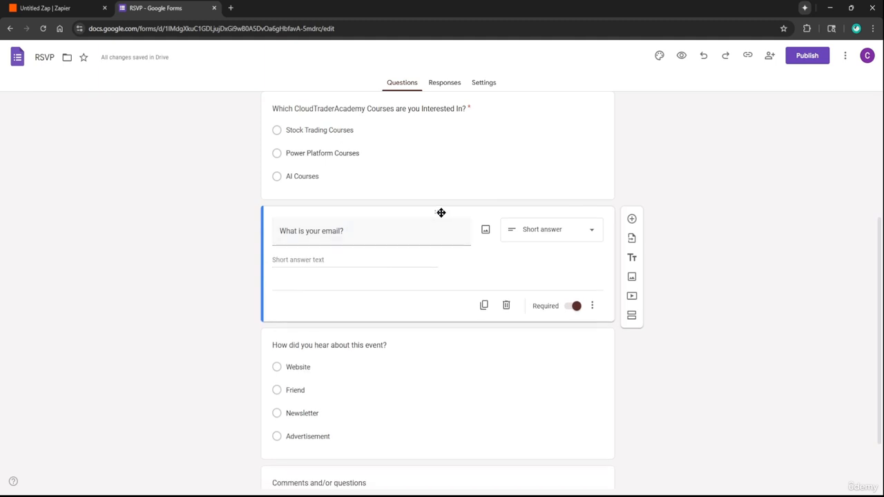
{"action": "left_click", "coordinate": [593, 307]}
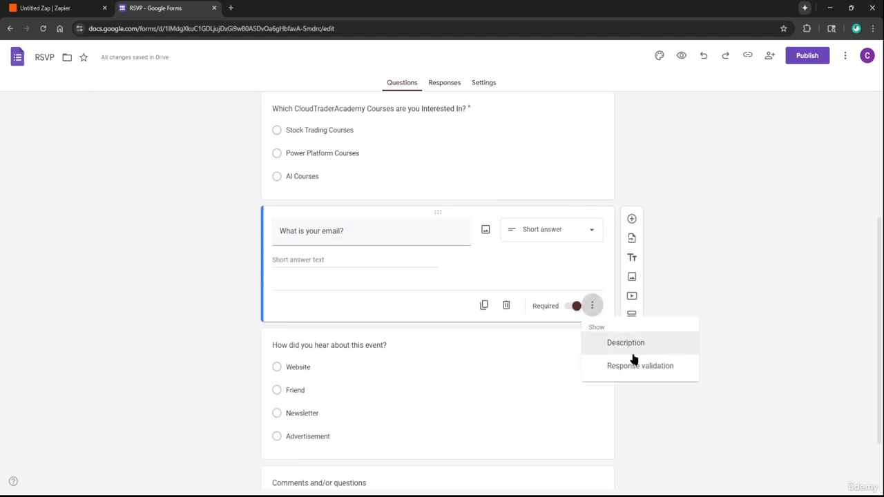
{"action": "left_click", "coordinate": [586, 241]}
{"action": "left_click", "coordinate": [586, 241]}
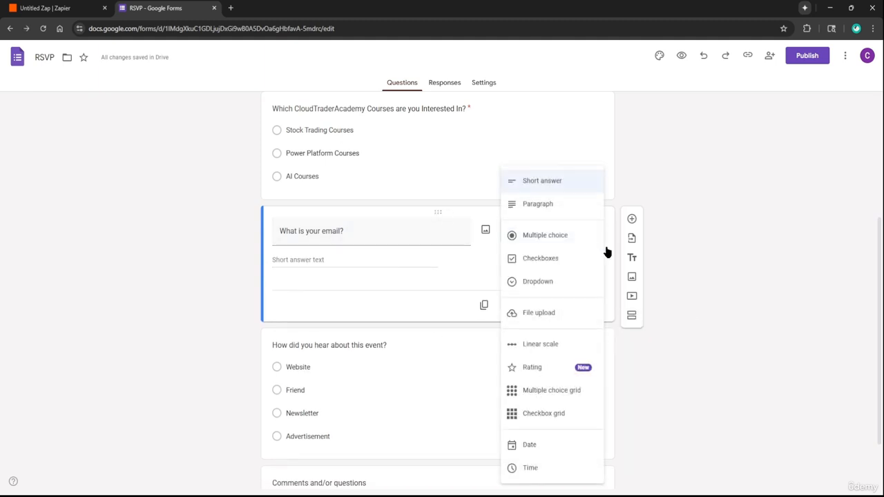
{"action": "left_click", "coordinate": [640, 231]}
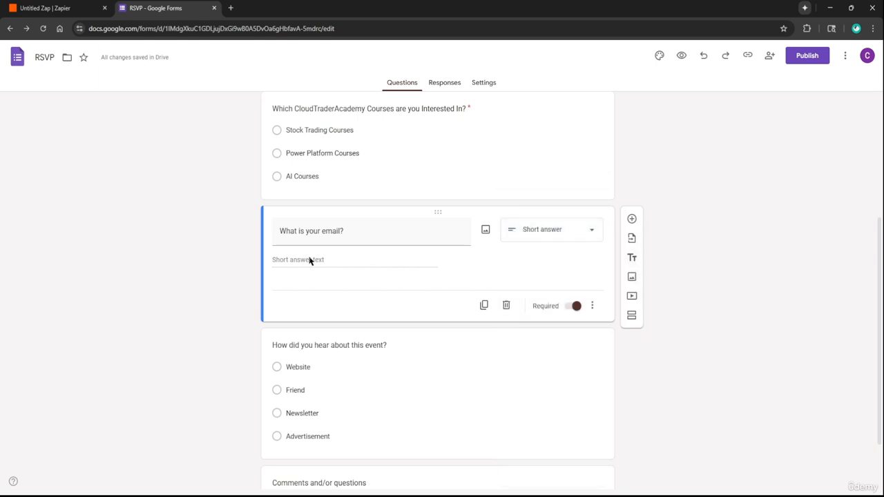
{"action": "left_click", "coordinate": [347, 235]}
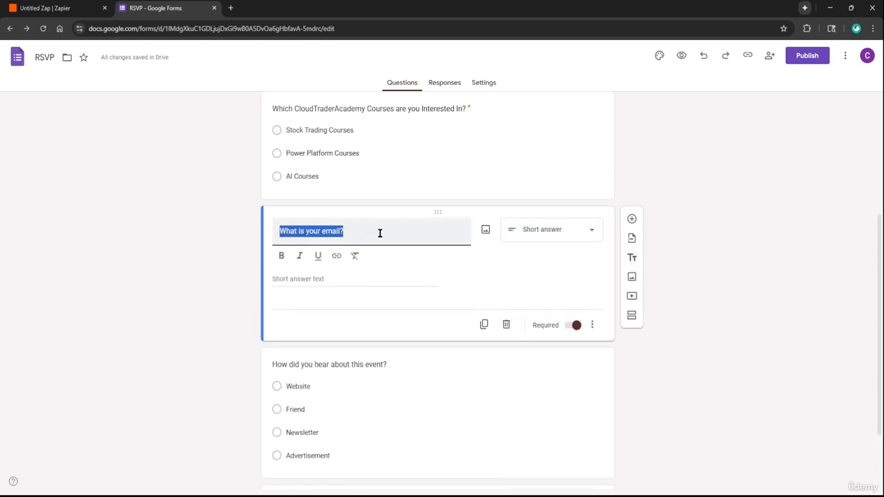
Delete the "How did you hear about this event?" and "Comments and/or questions" questions from the form
{"action": "scroll", "coordinate": [484, 265], "scroll_direction": "down", "scroll_amount": 2}
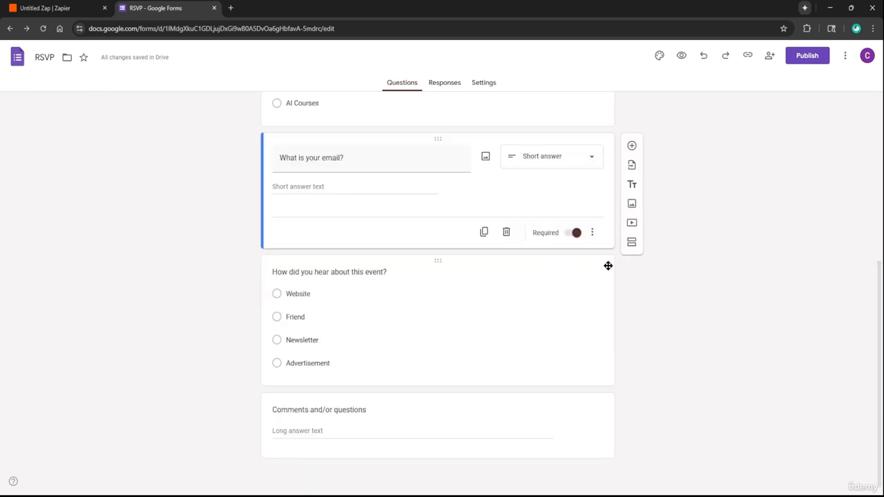
{"action": "left_click", "coordinate": [608, 266]}
{"action": "left_click", "coordinate": [506, 409]}
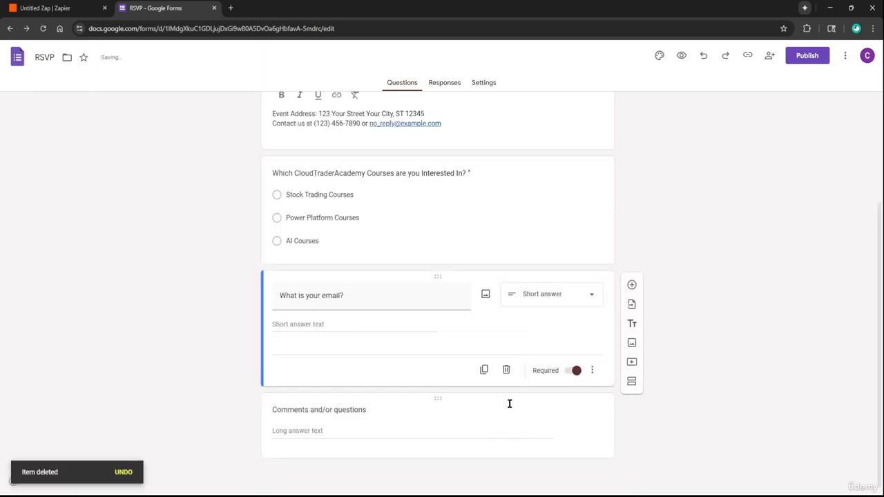
{"action": "left_click", "coordinate": [489, 409]}
{"action": "left_click", "coordinate": [506, 462]}
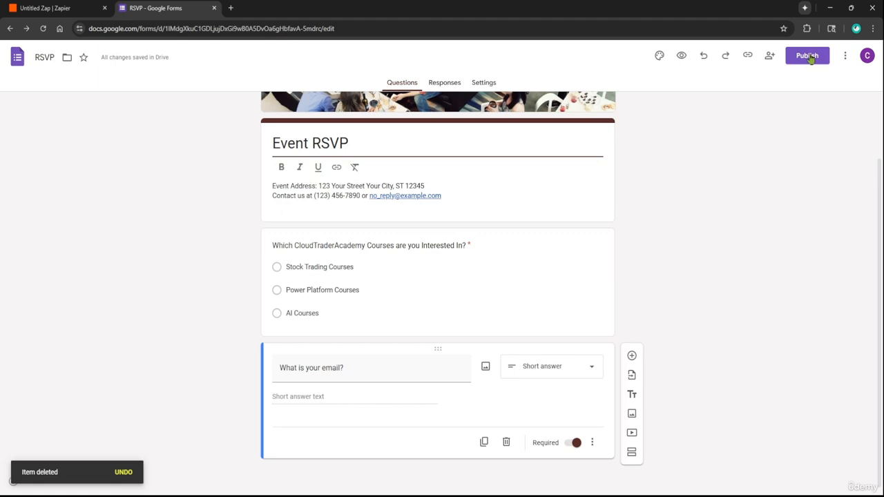
Publish the RSVP form and open its preview
{"action": "left_click", "coordinate": [807, 56]}
{"action": "left_click", "coordinate": [526, 201]}
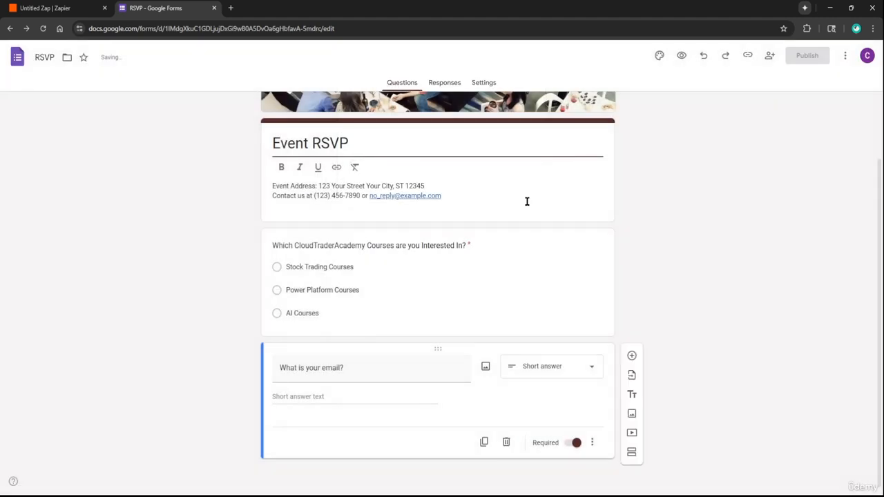
{"action": "left_click", "coordinate": [829, 141]}
{"action": "left_click", "coordinate": [669, 56]}
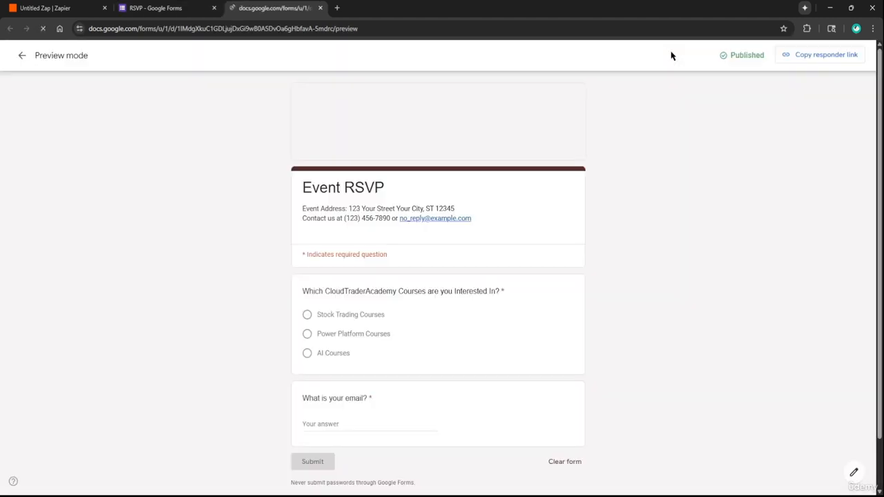
Try out the previewed form with Power Platform Courses and a test email address, and close the preview without submitting
{"action": "scroll", "coordinate": [344, 283], "scroll_direction": "down", "scroll_amount": 1}
{"action": "left_click", "coordinate": [334, 273]}
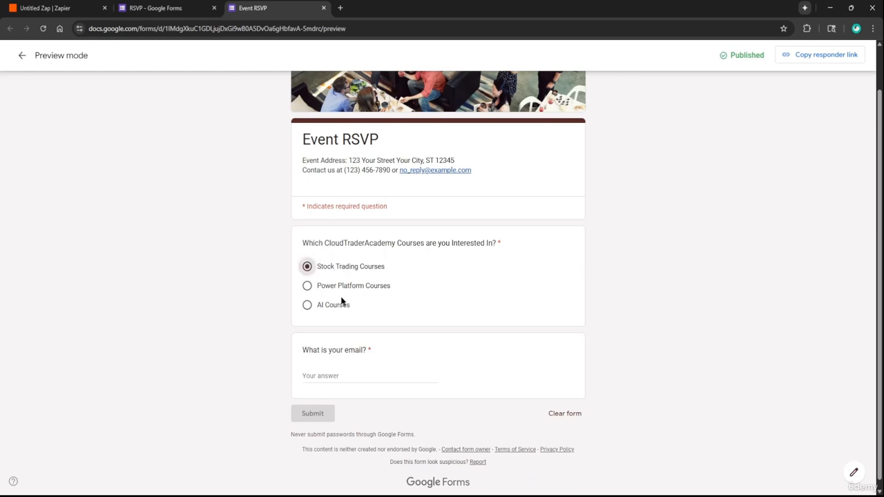
{"action": "left_click", "coordinate": [333, 304]}
{"action": "left_click", "coordinate": [337, 290]}
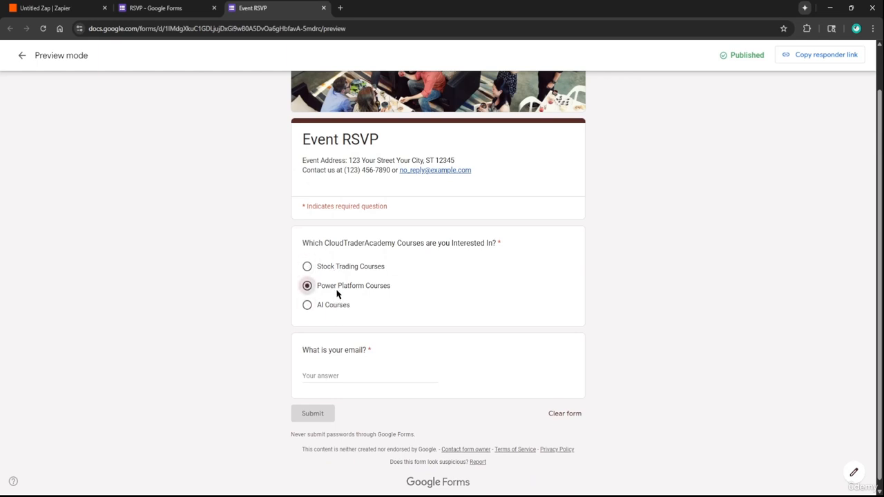
{"action": "left_click", "coordinate": [376, 376]}
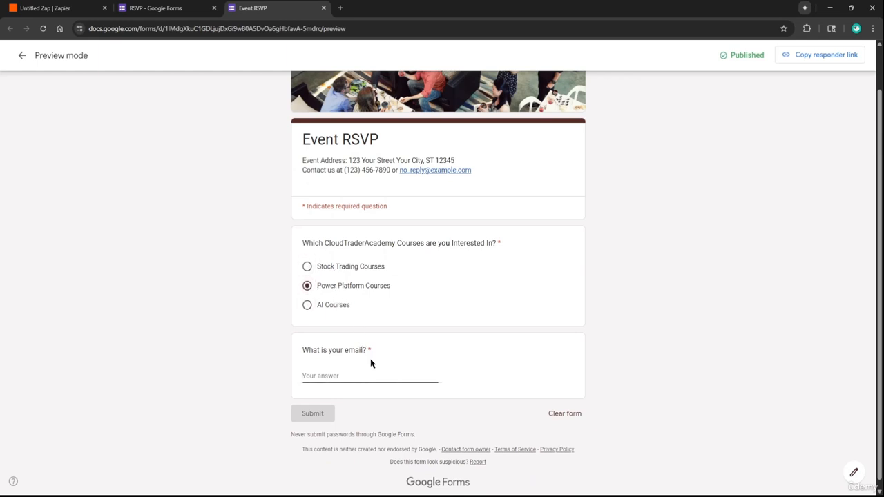
{"action": "type", "text": "test@test.com"}
{"action": "left_click", "coordinate": [388, 401]}
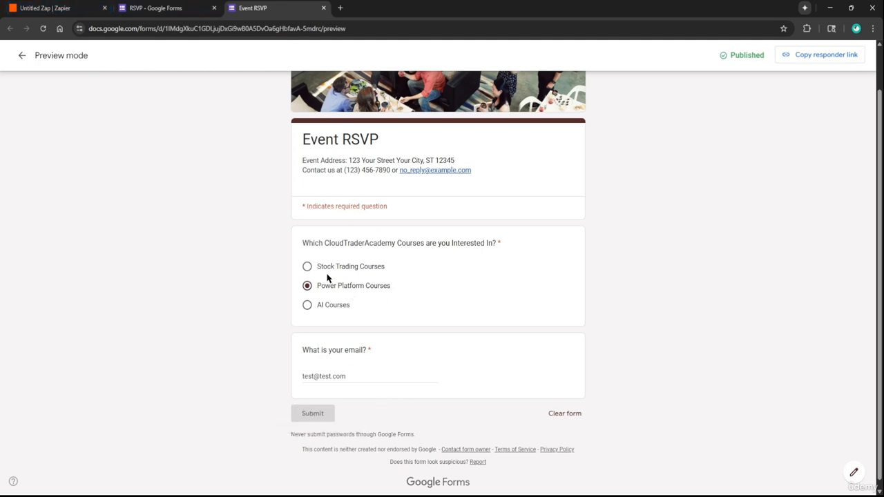
{"action": "left_click", "coordinate": [77, 8]}
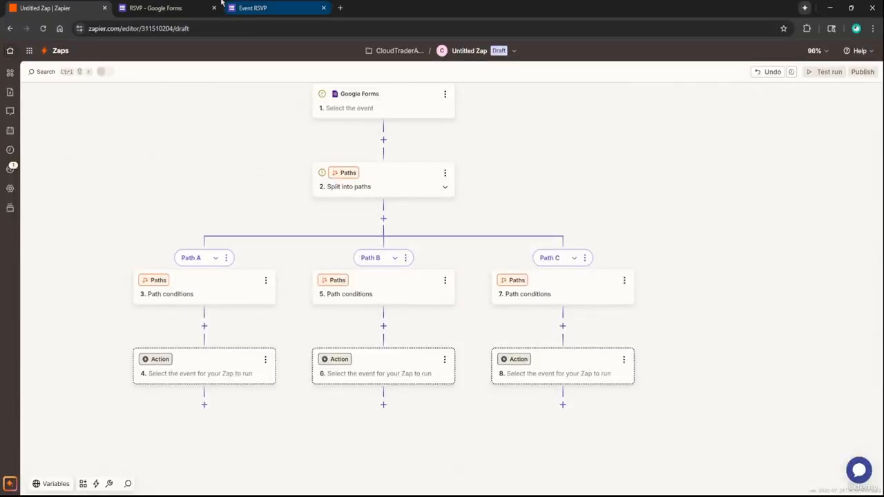
{"action": "left_click", "coordinate": [312, 10]}
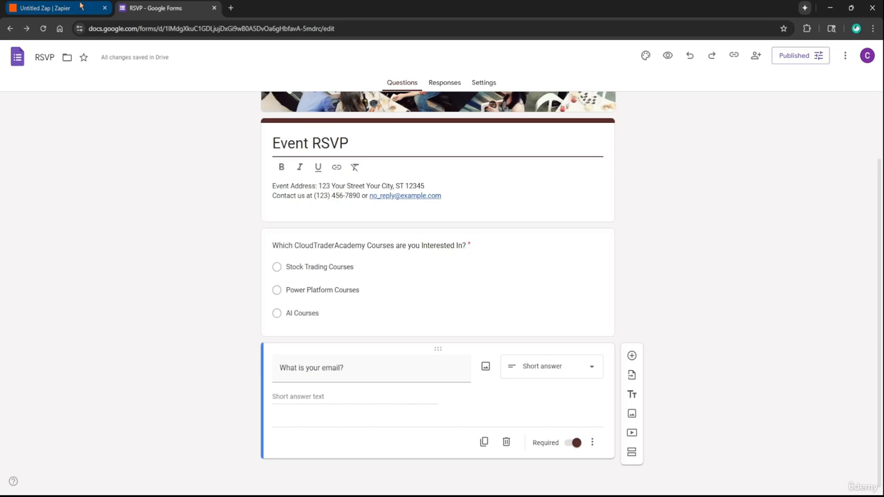
Switch to the Zap in Zapier and set the Google Forms trigger event to New Form Response with the academy's connected account
{"action": "left_click", "coordinate": [80, 7]}
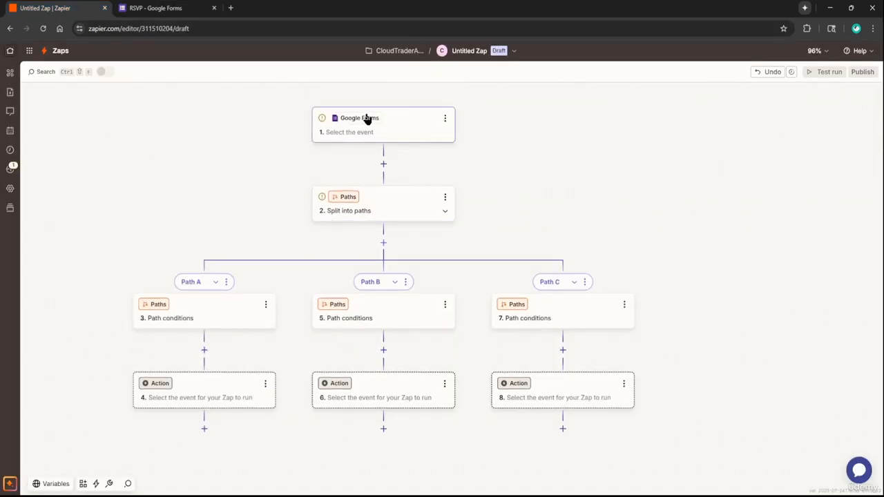
{"action": "left_click", "coordinate": [383, 124]}
{"action": "left_click", "coordinate": [743, 202]}
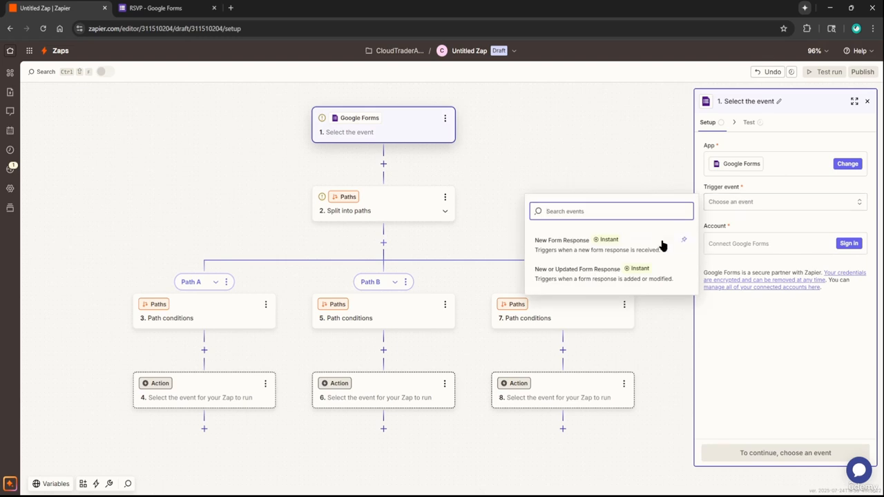
{"action": "left_click", "coordinate": [661, 247]}
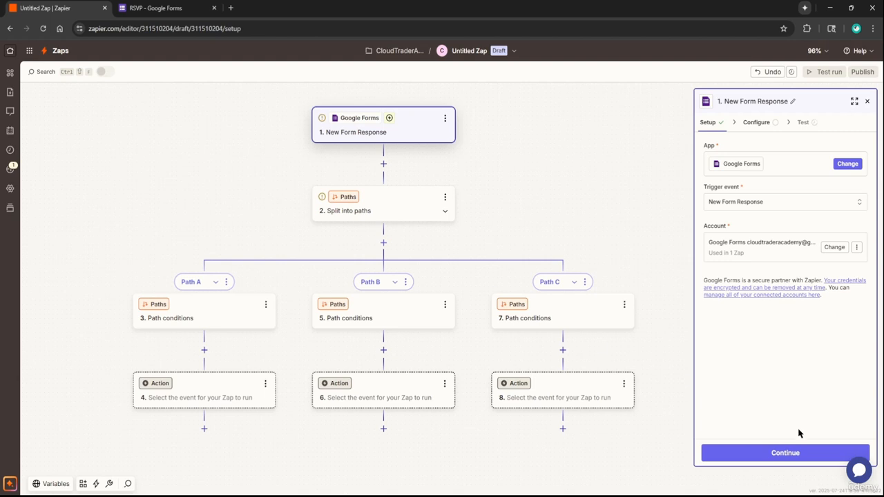
{"action": "left_click", "coordinate": [785, 454]}
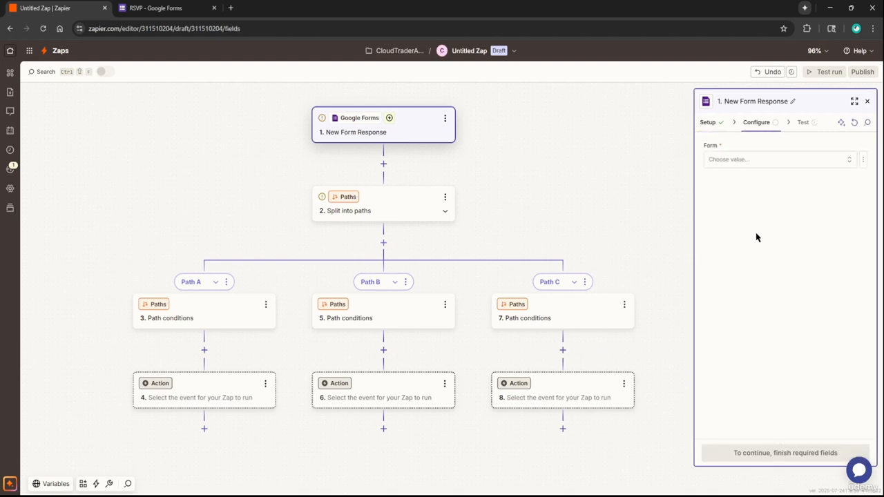
Choose RSVP as the form the trigger watches and continue to the trigger test
{"action": "left_click", "coordinate": [730, 158]}
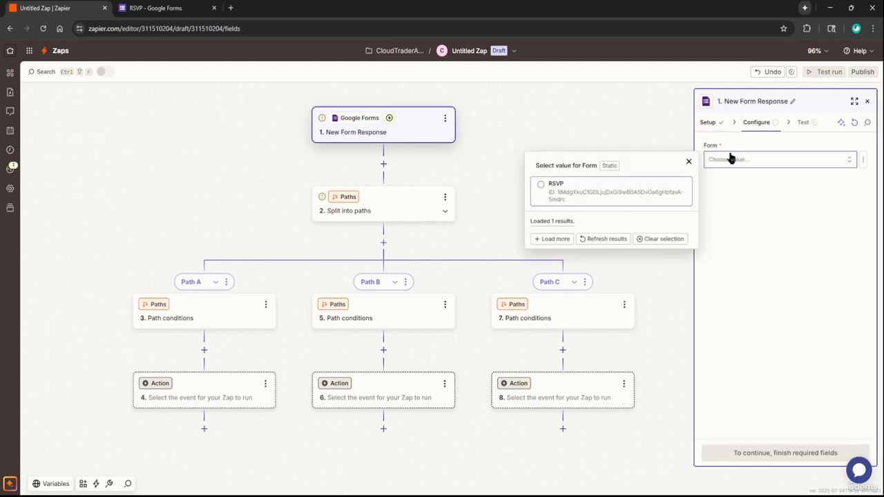
{"action": "left_click", "coordinate": [673, 185]}
{"action": "left_click", "coordinate": [760, 452]}
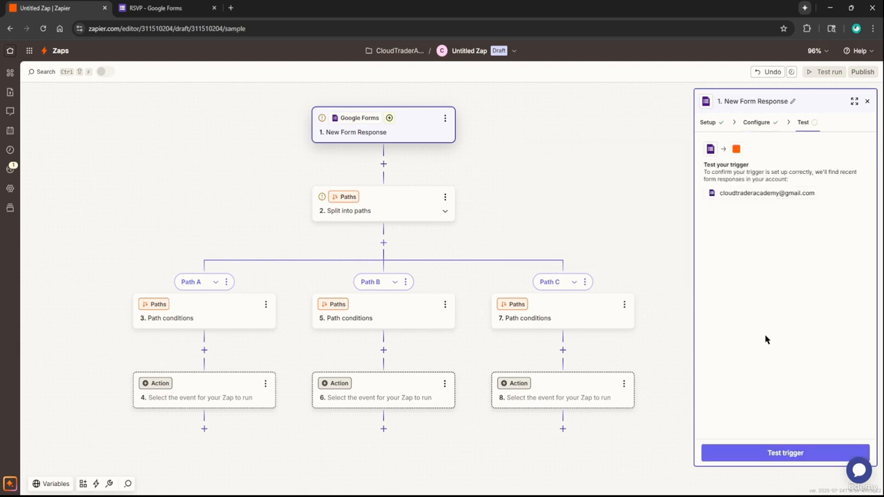
Test the Google Forms trigger and continue with the Form Response A record
{"action": "left_click", "coordinate": [784, 452]}
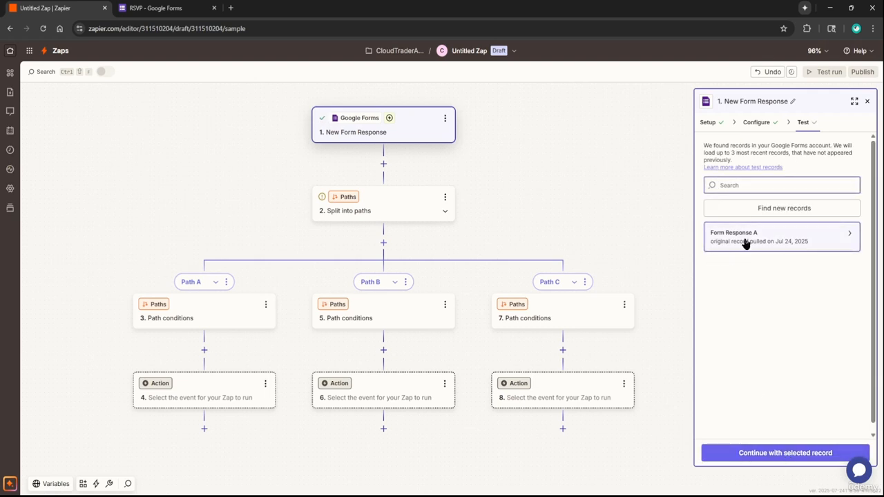
{"action": "mouse_move", "coordinate": [743, 241]}
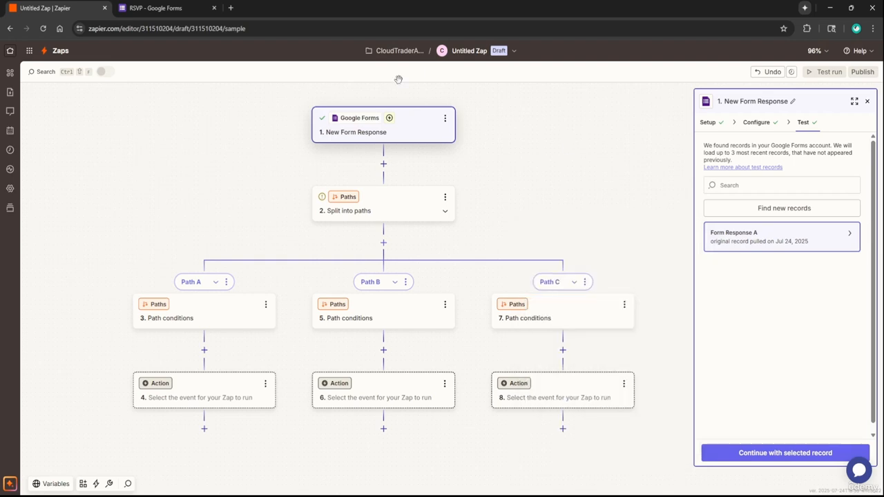
{"action": "left_click", "coordinate": [157, 6]}
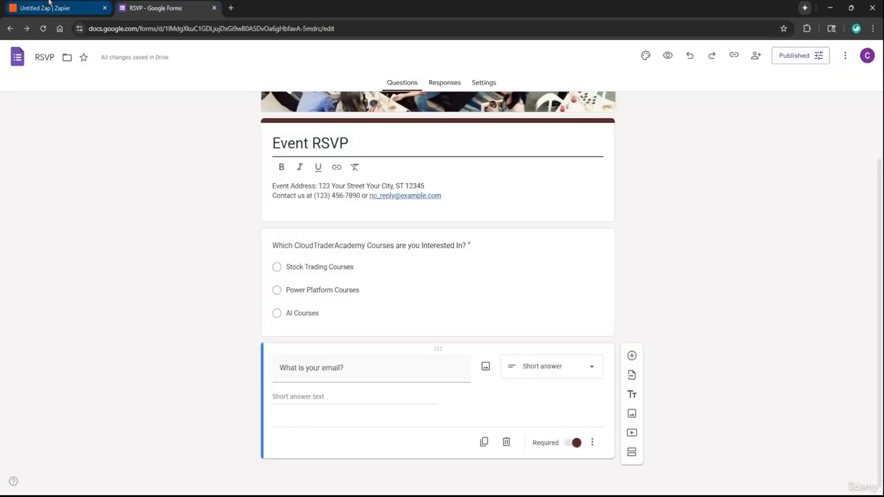
{"action": "left_click", "coordinate": [48, 6]}
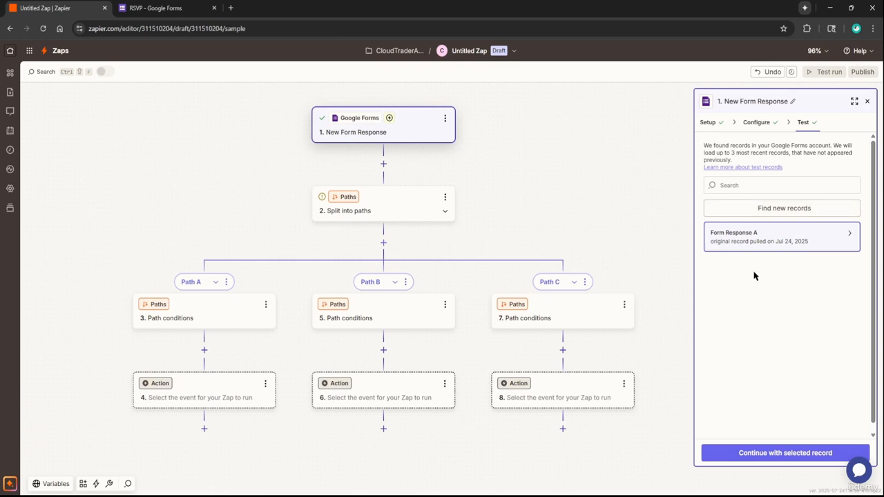
{"action": "left_click", "coordinate": [789, 453]}
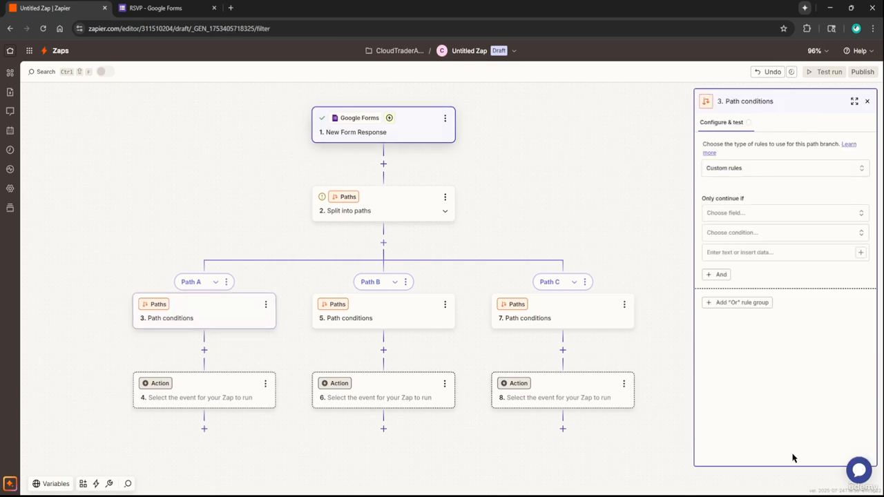
Try the Always run and Fallback rule types on Path A's conditions, and return them to Custom rules
{"action": "left_click", "coordinate": [758, 215]}
{"action": "left_click", "coordinate": [746, 199]}
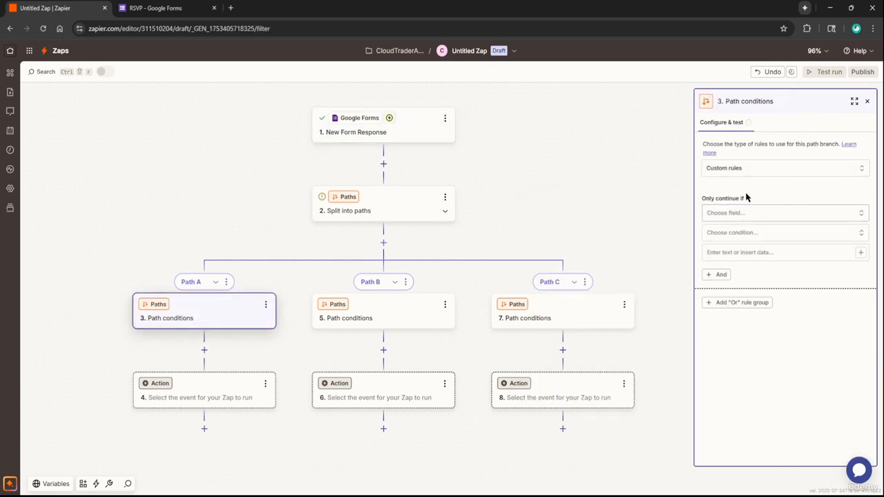
{"action": "left_click", "coordinate": [717, 215]}
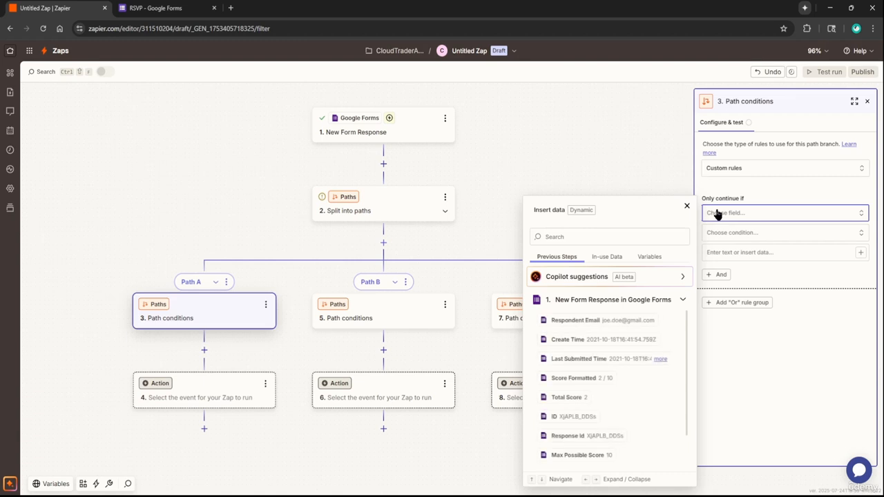
{"action": "left_click", "coordinate": [738, 178]}
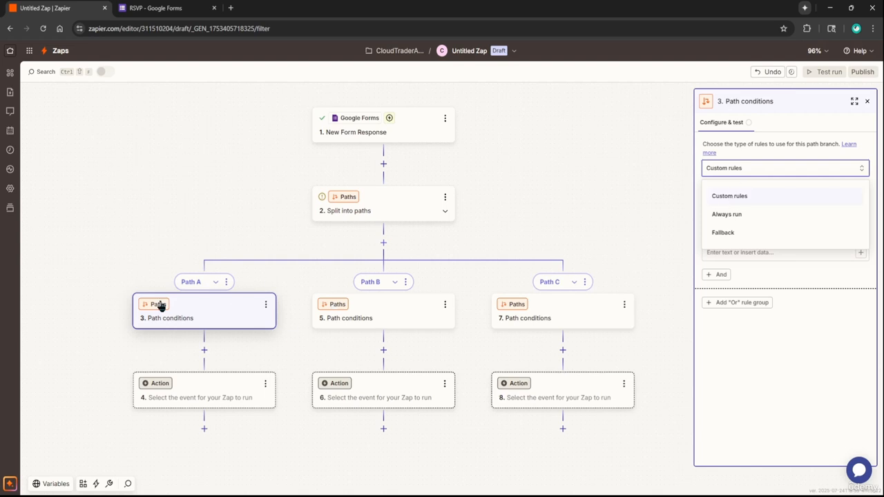
{"action": "left_click", "coordinate": [758, 220]}
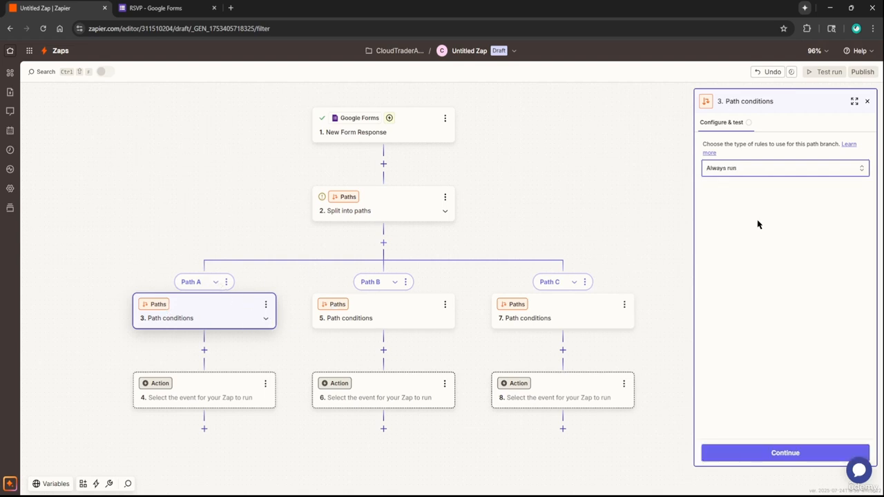
{"action": "left_click", "coordinate": [738, 170]}
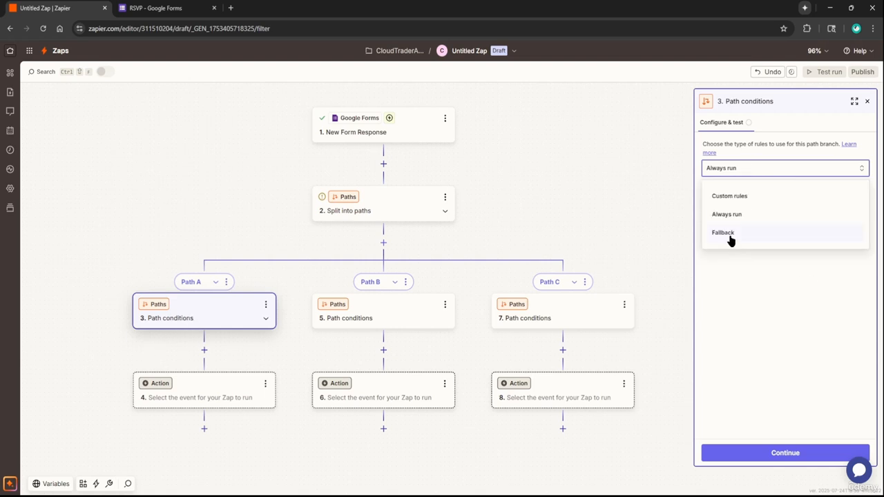
{"action": "left_click", "coordinate": [730, 236]}
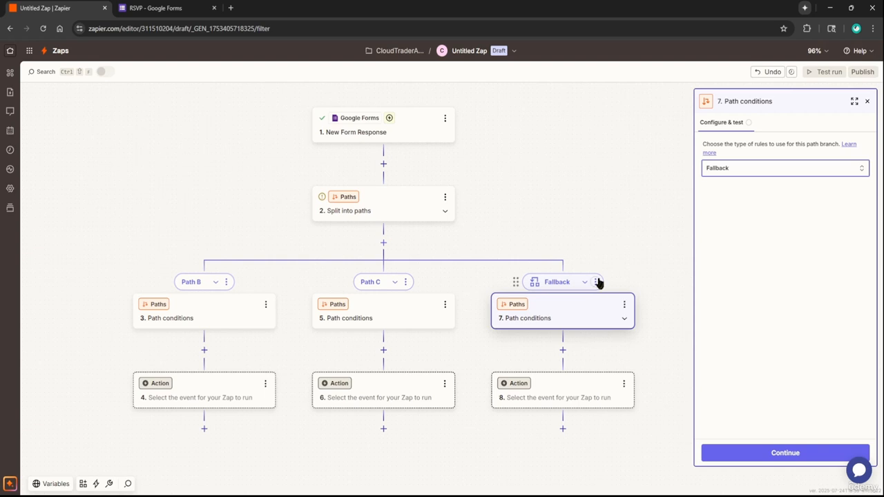
{"action": "left_click", "coordinate": [724, 175]}
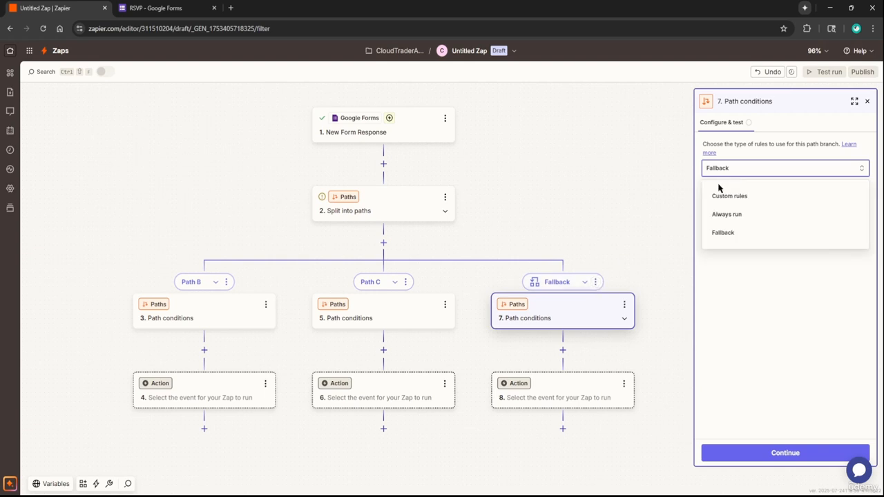
{"action": "left_click", "coordinate": [734, 199]}
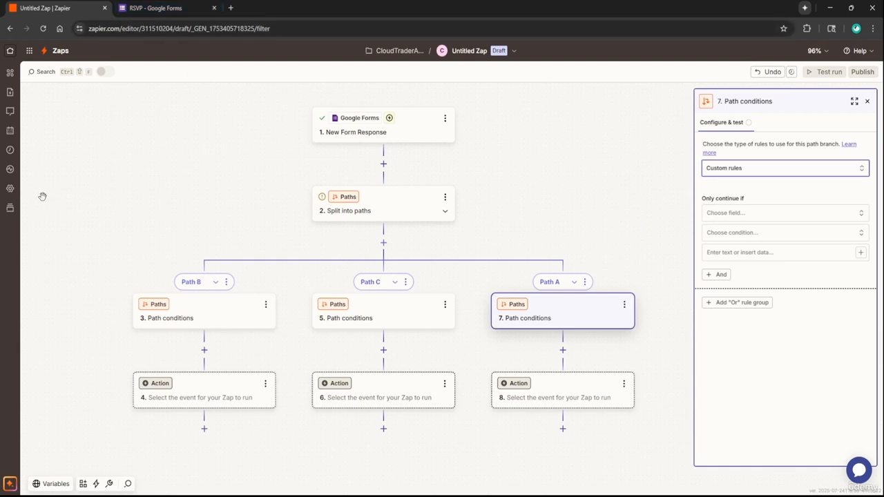
Check the course options in the RSVP form, and move Path A back to first place in the Zap's path order
{"action": "left_click", "coordinate": [171, 7]}
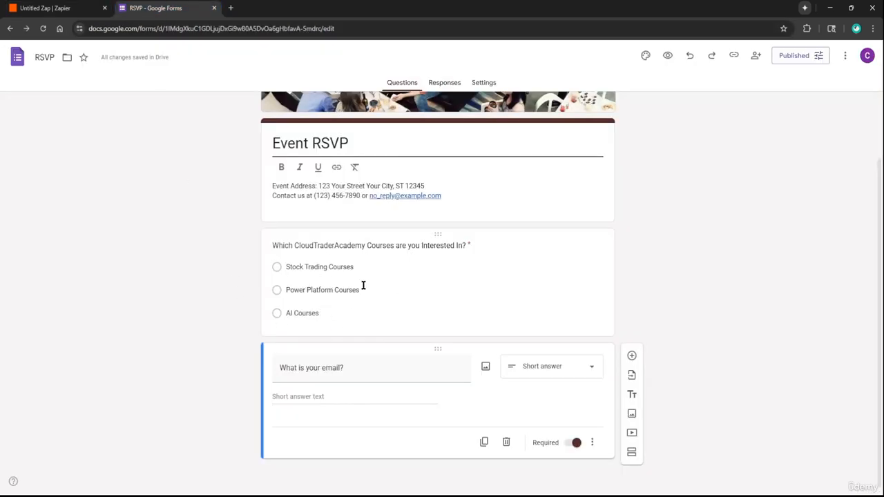
{"action": "left_click", "coordinate": [37, 4]}
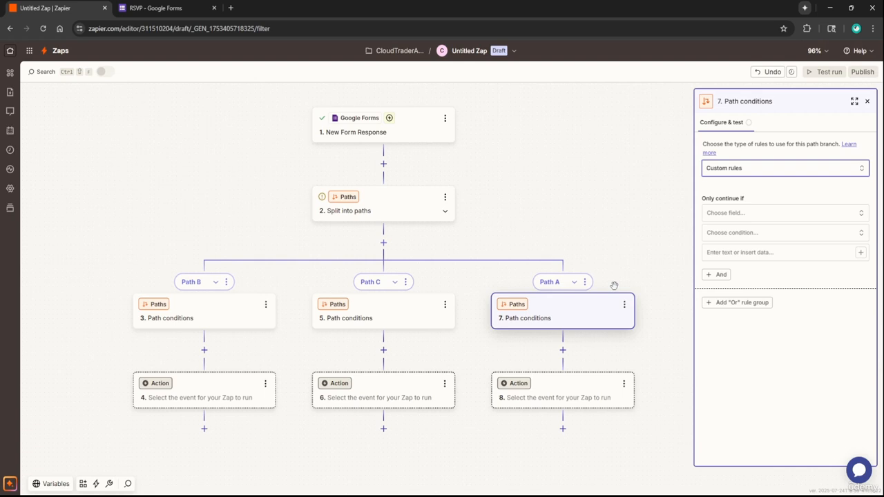
{"action": "left_click", "coordinate": [548, 284]}
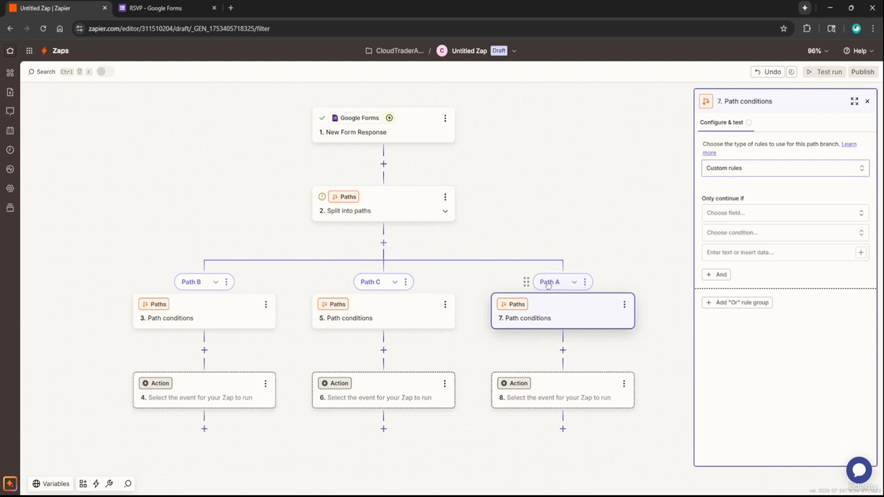
{"action": "left_click_drag", "start_coordinate": [547, 284], "coordinate": [168, 281]}
{"action": "left_click", "coordinate": [557, 66]}
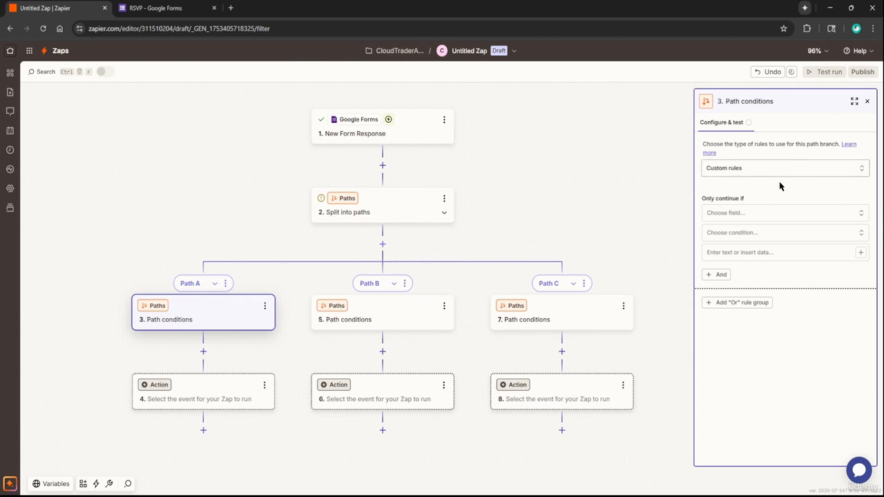
Choose the form's course-interest question ("Which CloudTraderAcademy Courses are you Interested In?") as the field for Path A's rule
{"action": "left_click", "coordinate": [751, 211]}
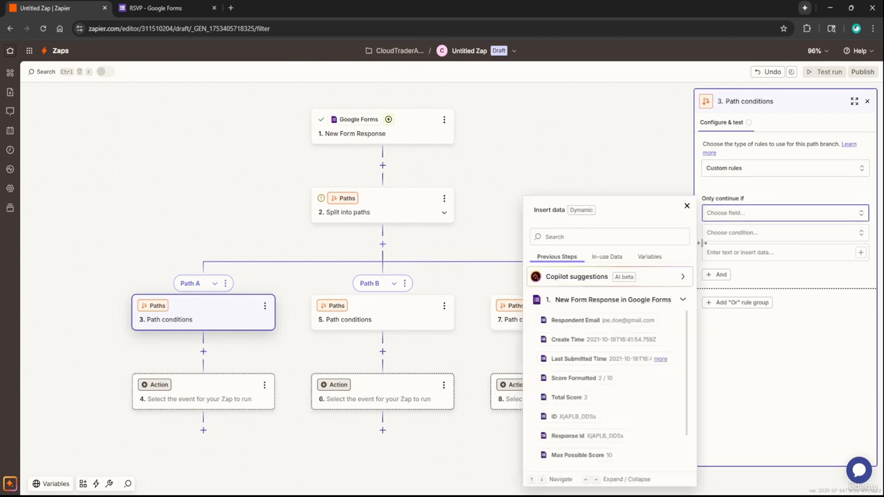
{"action": "scroll", "coordinate": [651, 375], "scroll_direction": "down", "scroll_amount": 2}
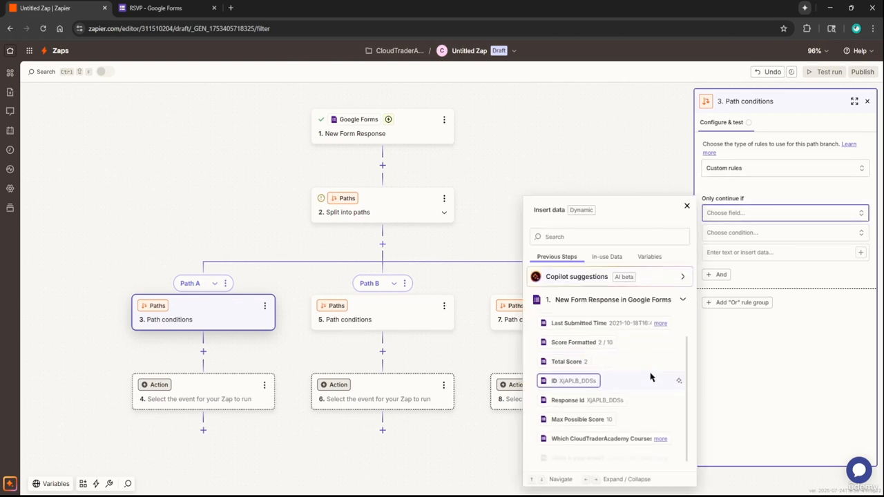
{"action": "left_click", "coordinate": [633, 439]}
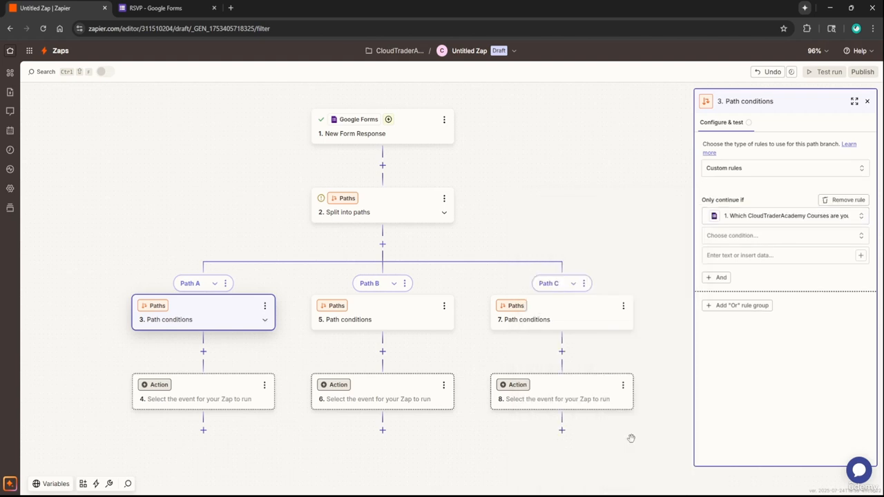
Try the (Text) Is in condition for Path A's rule and browse the form response data for a comparison value
{"action": "left_click", "coordinate": [744, 237]}
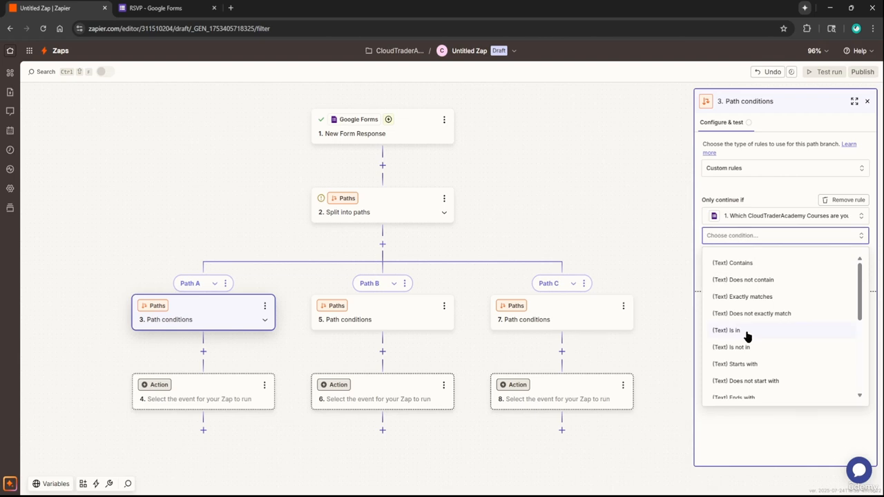
{"action": "left_click", "coordinate": [733, 330]}
{"action": "left_click", "coordinate": [742, 255]}
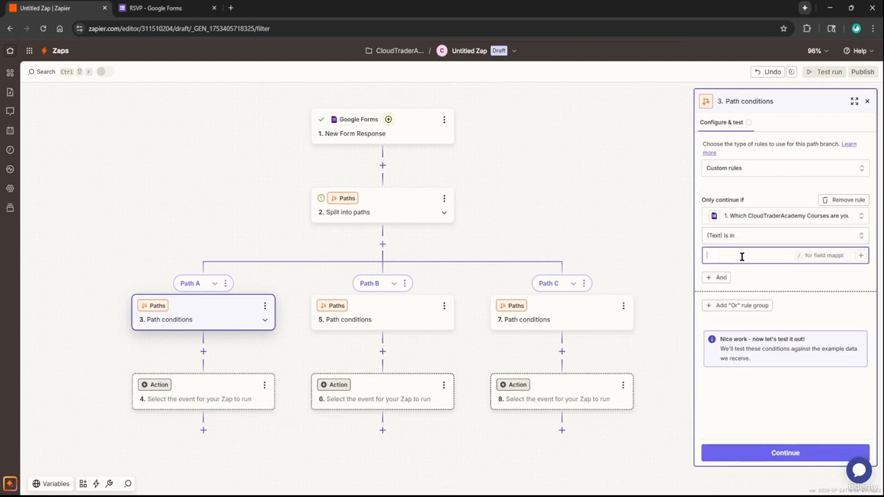
{"action": "left_click", "coordinate": [860, 255]}
{"action": "scroll", "coordinate": [656, 367], "scroll_direction": "down", "scroll_amount": 1}
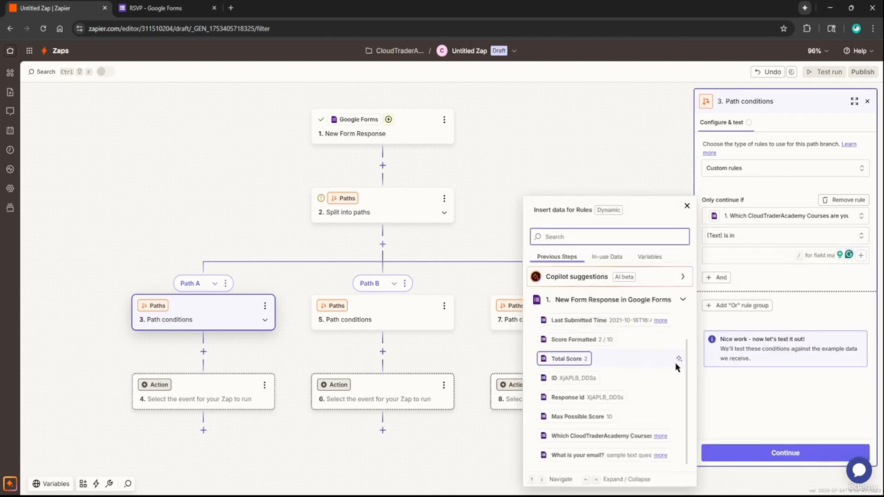
{"action": "left_click", "coordinate": [764, 283]}
{"action": "left_click", "coordinate": [752, 255]}
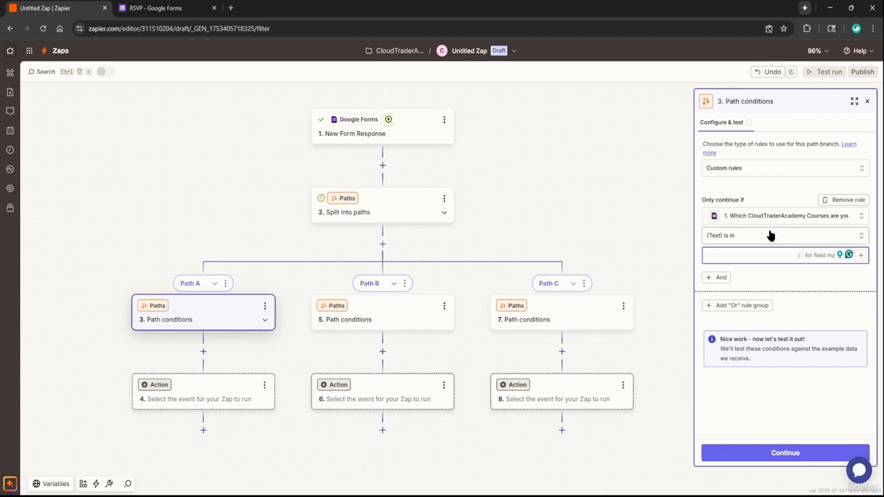
Set Path A's condition to (Text) Exactly matches with Stock Trading Courses, copied from the RSVP form, as the value
{"action": "left_click", "coordinate": [832, 239]}
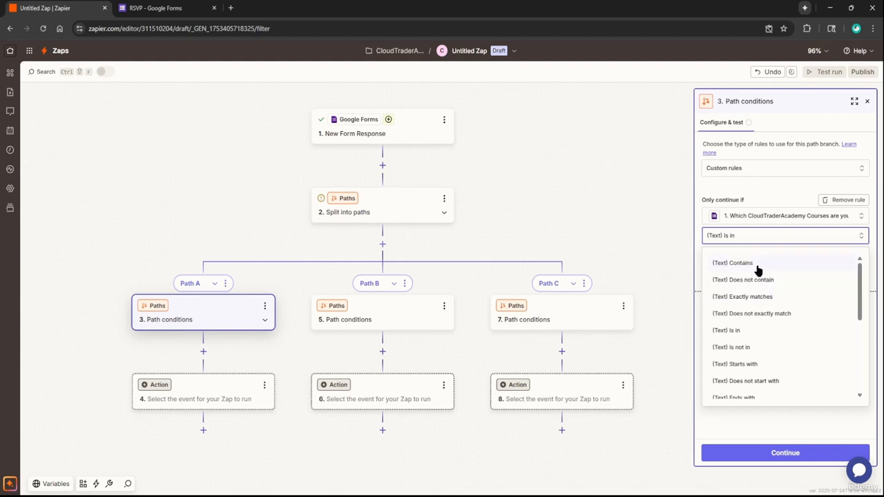
{"action": "left_click", "coordinate": [762, 297]}
{"action": "left_click", "coordinate": [748, 255]}
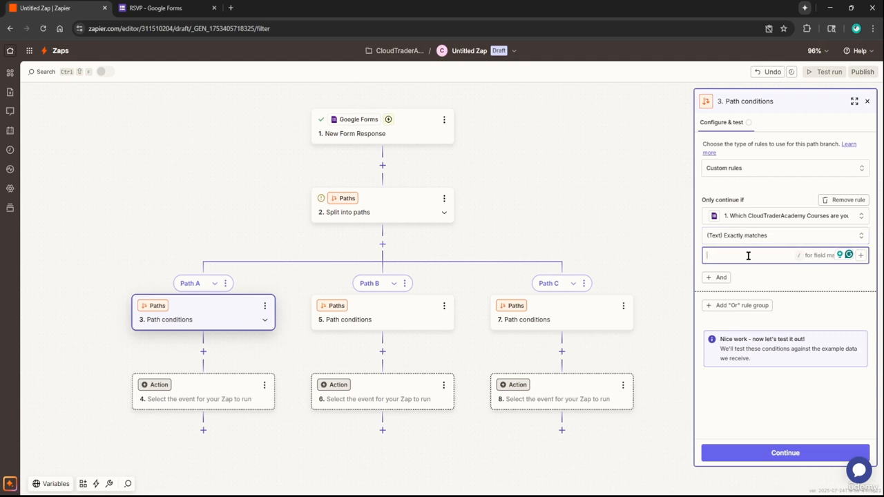
{"action": "left_click", "coordinate": [198, 5]}
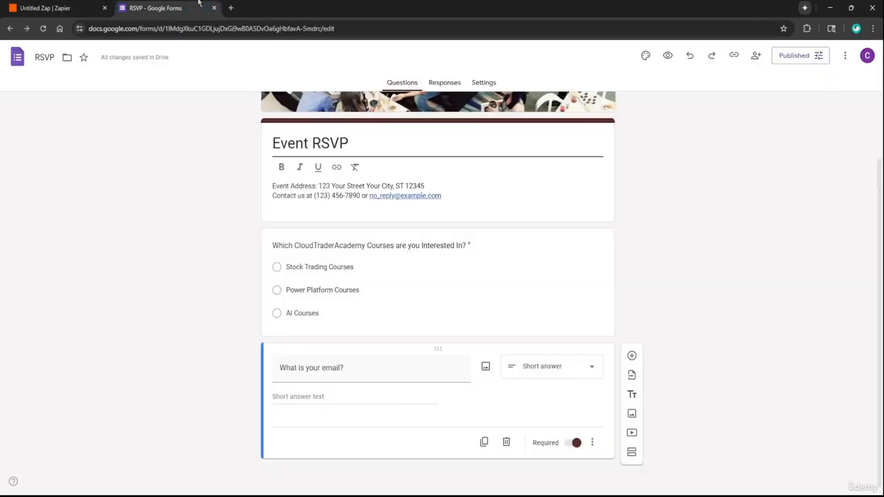
{"action": "left_click", "coordinate": [345, 266]}
{"action": "key", "text": "ctrl+c"}
{"action": "left_click", "coordinate": [44, 8]}
{"action": "key", "text": "ctrl+v"}
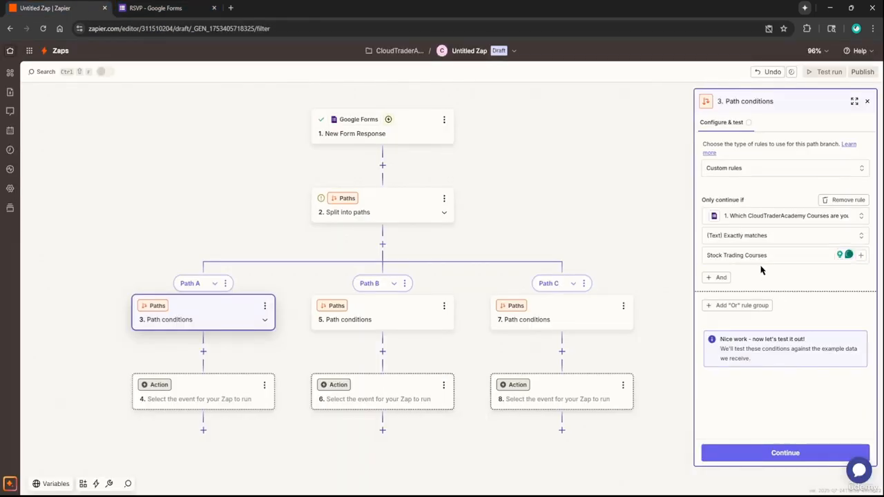
Review the available text, number and date/time conditions for Path A's rule without changing the selection
{"action": "left_click", "coordinate": [765, 239]}
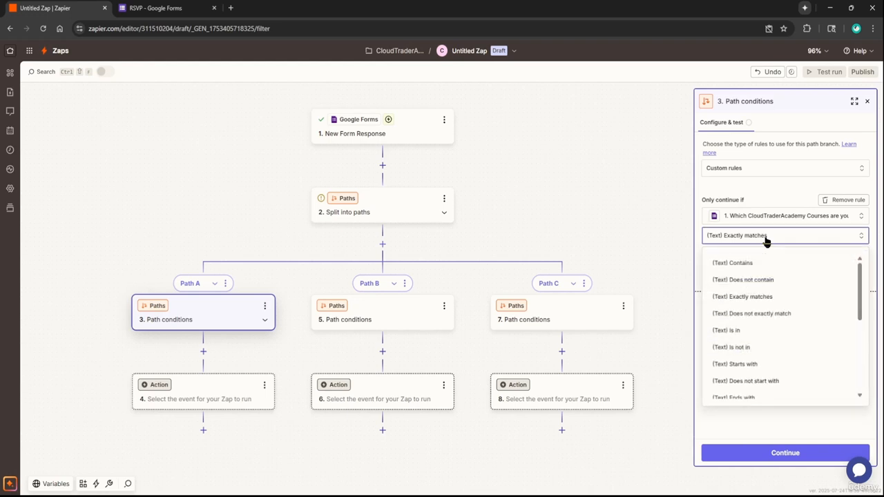
{"action": "left_click", "coordinate": [756, 200]}
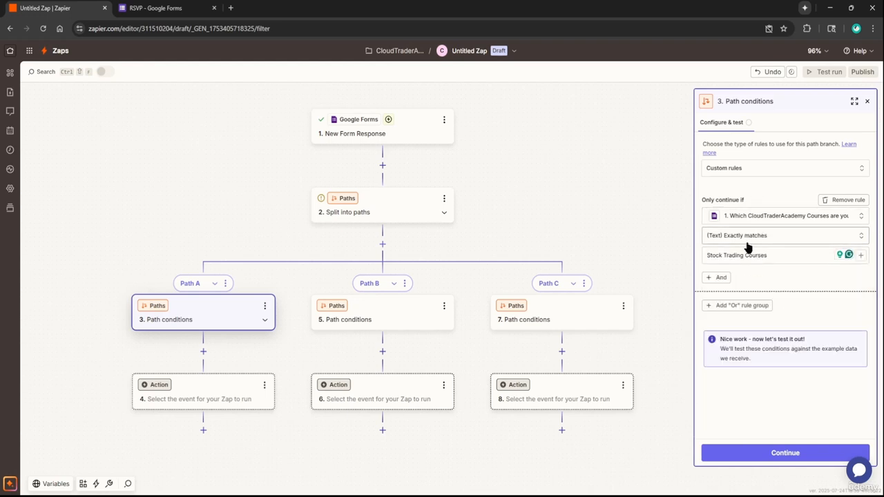
{"action": "left_click", "coordinate": [773, 240]}
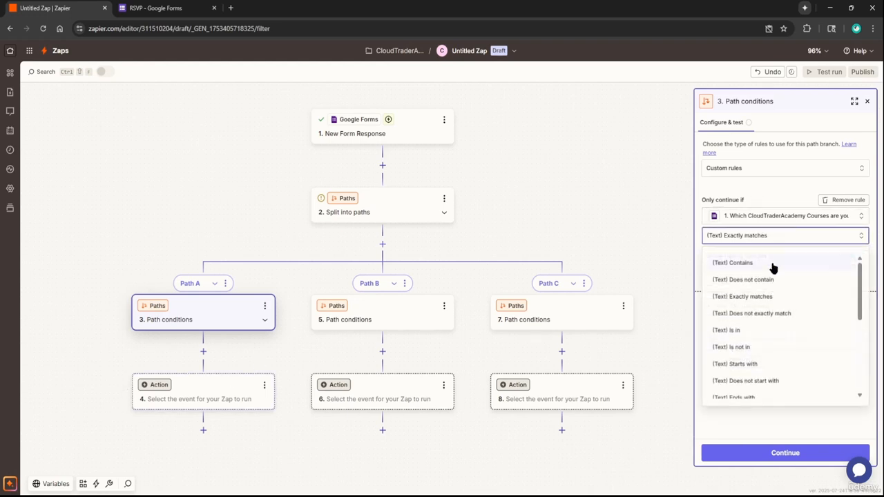
{"action": "scroll", "coordinate": [770, 340], "scroll_direction": "down", "scroll_amount": 1}
{"action": "scroll", "coordinate": [778, 349], "scroll_direction": "down", "scroll_amount": 1}
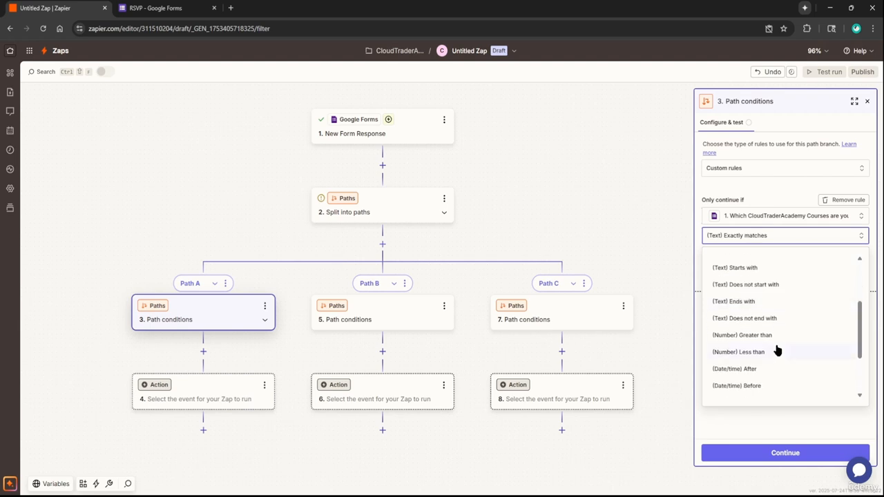
{"action": "scroll", "coordinate": [778, 356], "scroll_direction": "down", "scroll_amount": 3}
{"action": "scroll", "coordinate": [745, 390], "scroll_direction": "up", "scroll_amount": 5}
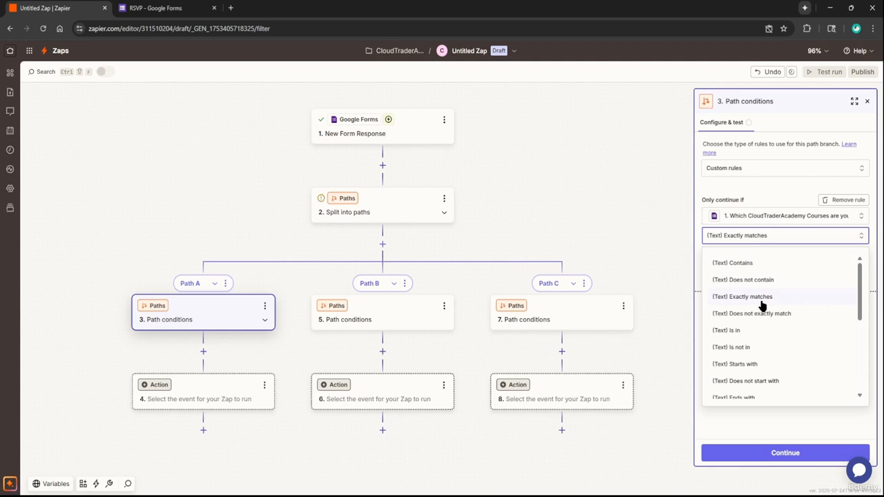
{"action": "left_click", "coordinate": [742, 193]}
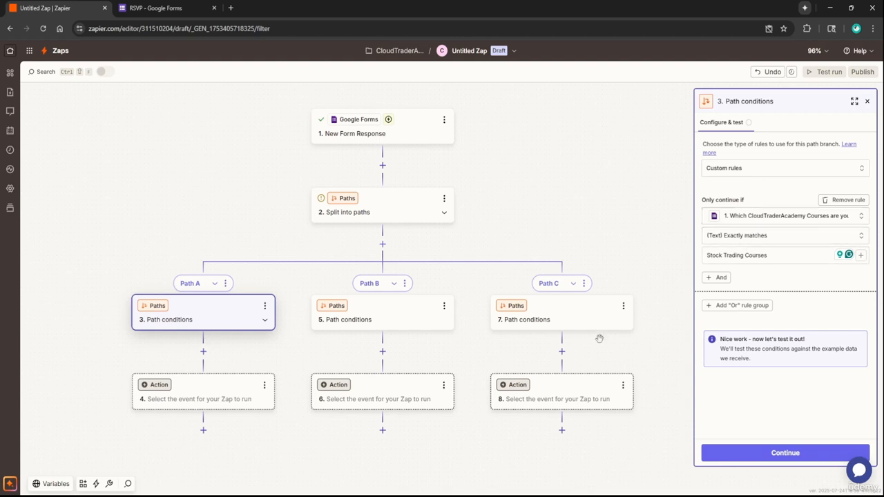
Set Path B's rule to check the "Which CloudTraderAcademy Courses are you Interested In?" response with the (Text) Exactly matches condition
{"action": "left_click", "coordinate": [372, 319]}
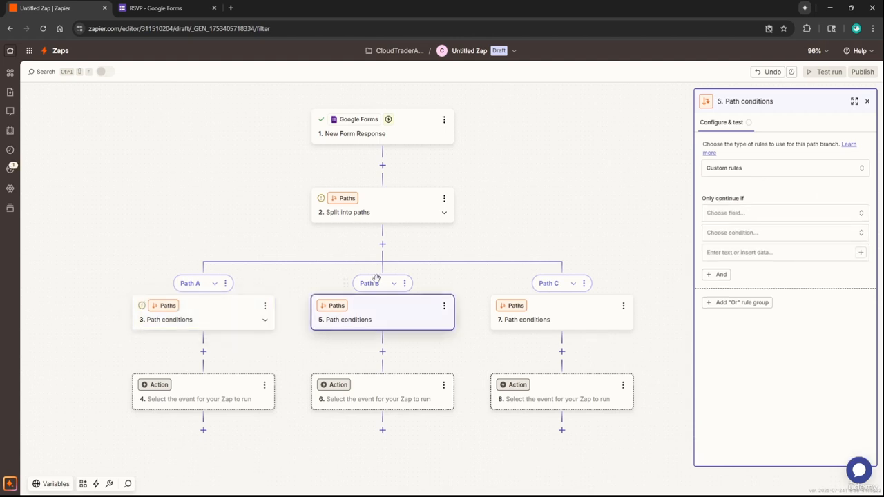
{"action": "left_click", "coordinate": [744, 212]}
{"action": "scroll", "coordinate": [591, 380], "scroll_direction": "down", "scroll_amount": 2}
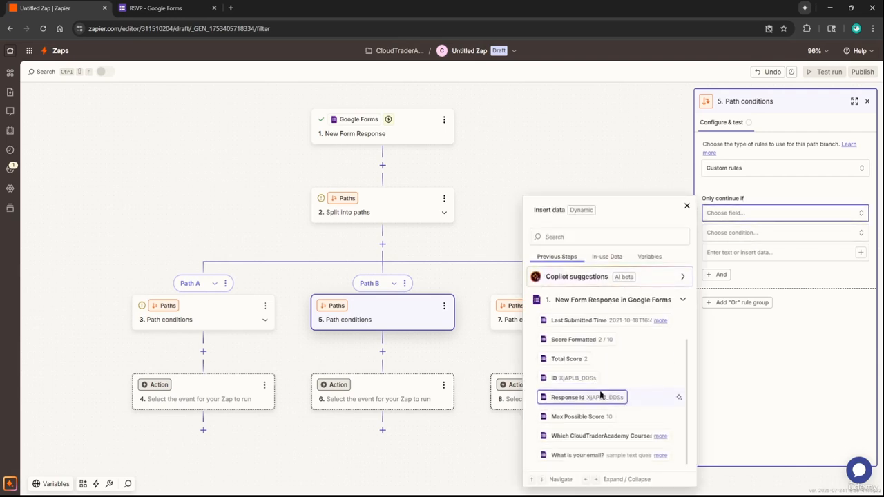
{"action": "left_click", "coordinate": [593, 436]}
{"action": "left_click", "coordinate": [764, 236]}
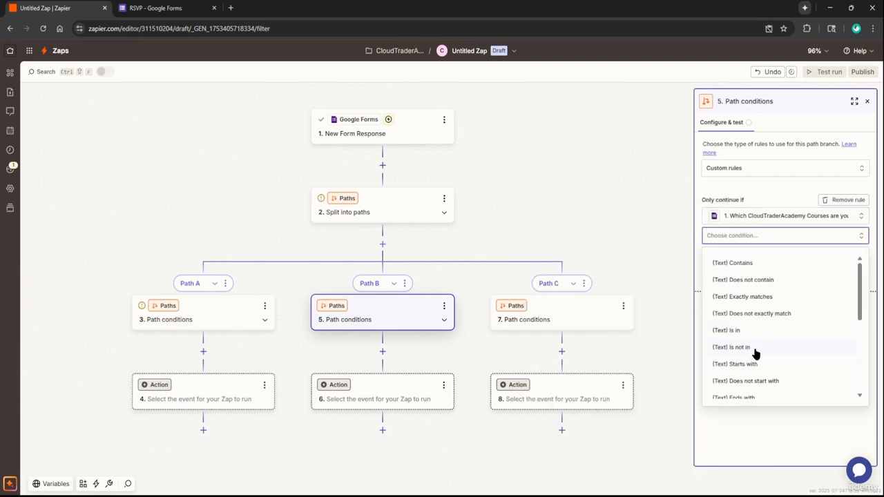
{"action": "left_click", "coordinate": [742, 296]}
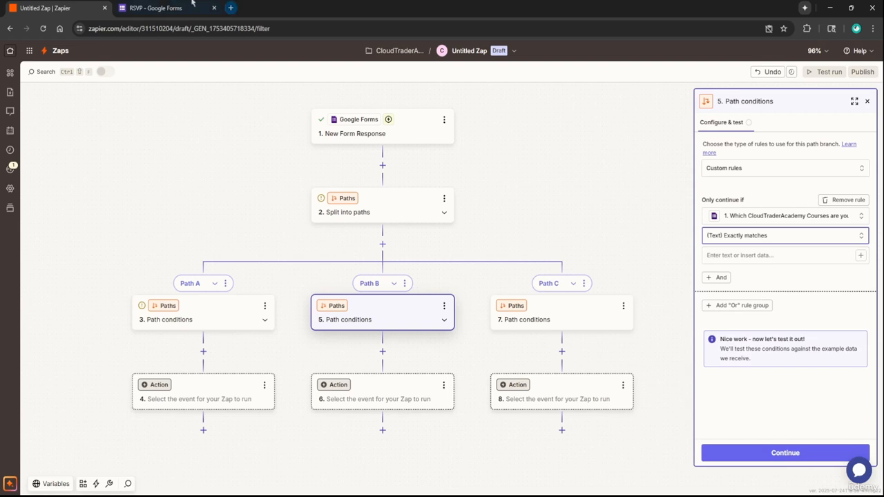
Copy the Power Platform Courses option from the RSVP form and enter it as Path B's comparison value
{"action": "left_click", "coordinate": [163, 8]}
{"action": "left_click_drag", "start_coordinate": [287, 317], "coordinate": [361, 317]}
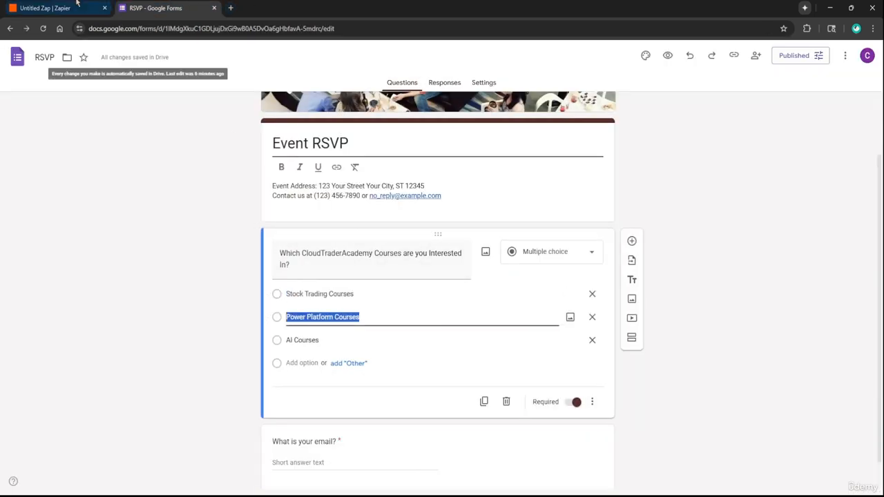
{"action": "left_click", "coordinate": [78, 7]}
{"action": "left_click", "coordinate": [729, 255]}
{"action": "key", "text": "ctrl+v"}
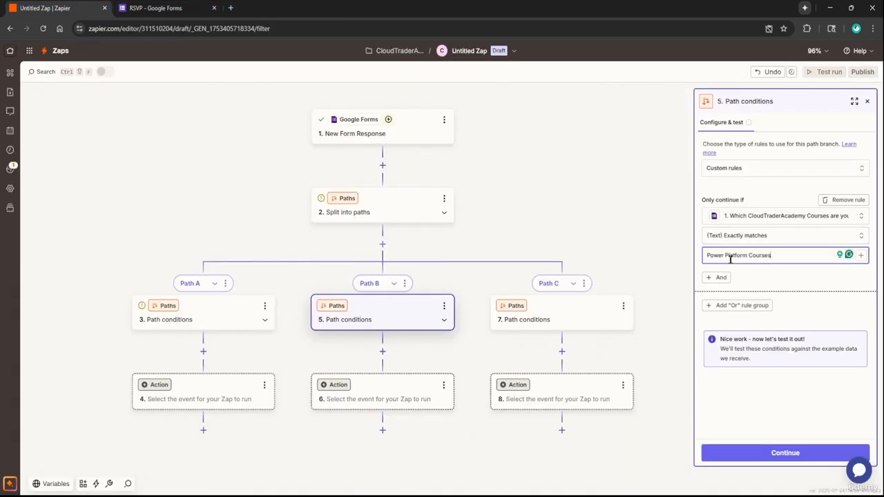
Open Path C's conditions and copy the AI Courses option from the RSVP form
{"action": "left_click", "coordinate": [553, 305]}
{"action": "left_click", "coordinate": [155, 8]}
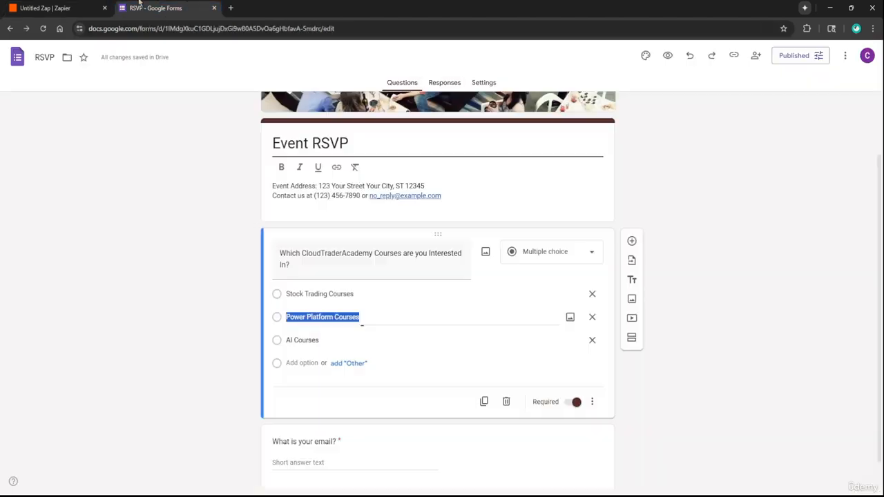
{"action": "left_click_drag", "start_coordinate": [286, 340], "coordinate": [374, 340]}
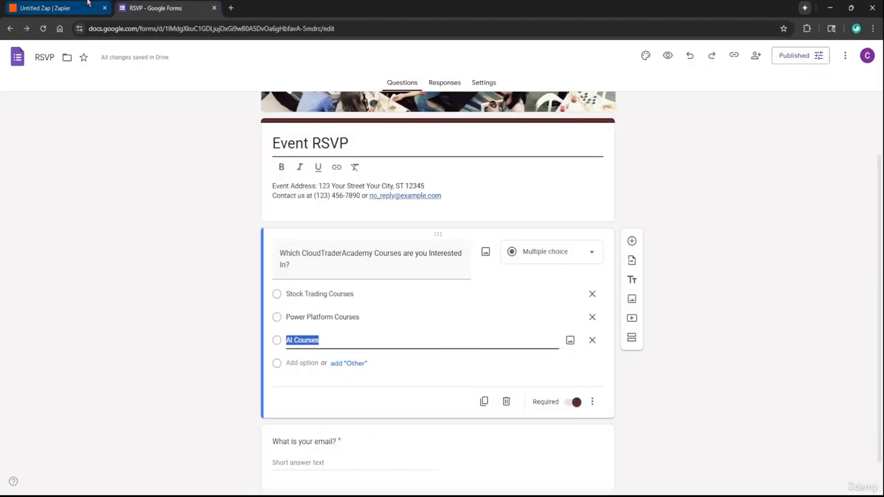
{"action": "left_click", "coordinate": [87, 6]}
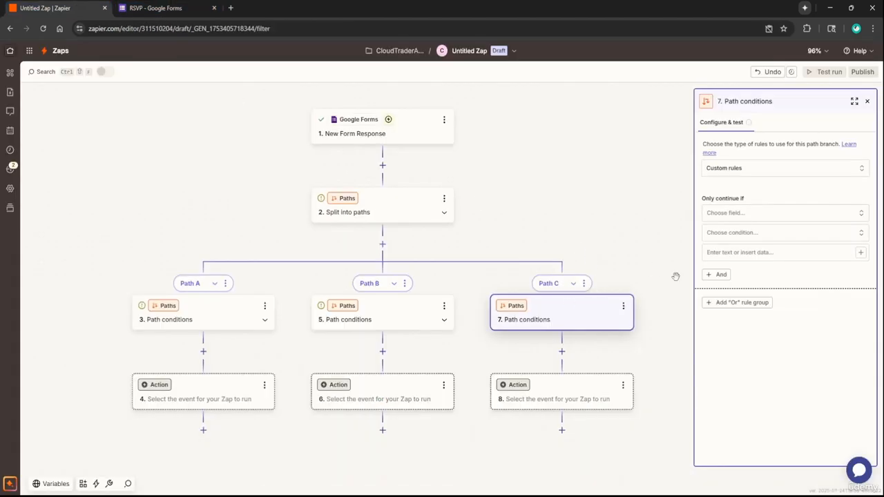
Set Path C's rule so the course-interest response satisfies (Text) Exactly matches with AI Courses
{"action": "left_click", "coordinate": [722, 219]}
{"action": "scroll", "coordinate": [581, 373], "scroll_direction": "down", "scroll_amount": 1}
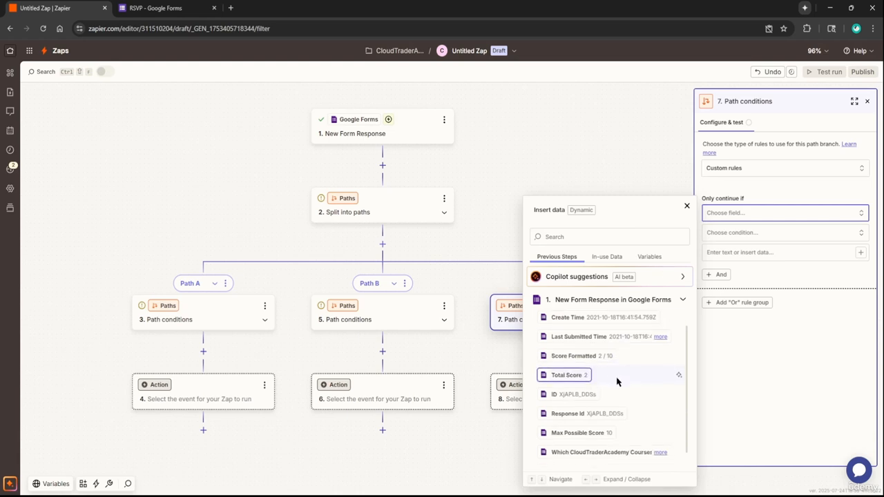
{"action": "left_click", "coordinate": [586, 451]}
{"action": "left_click", "coordinate": [751, 238]}
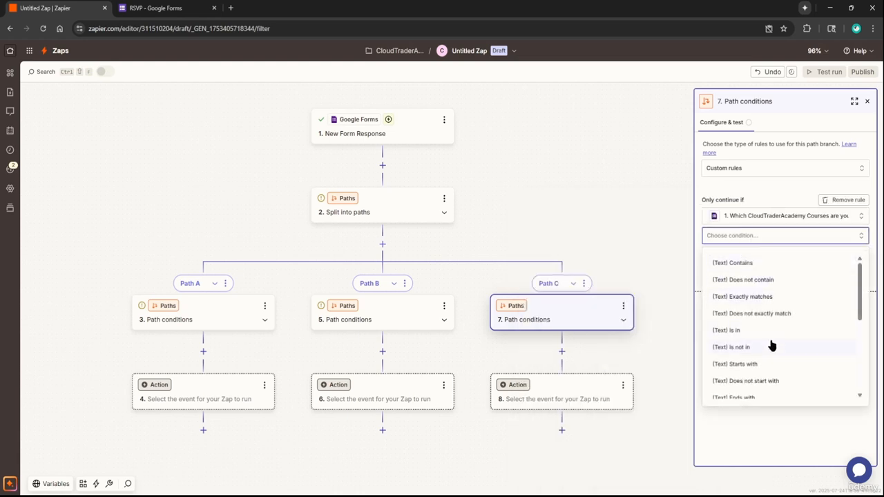
{"action": "left_click", "coordinate": [757, 295]}
{"action": "left_click", "coordinate": [747, 255]}
{"action": "type", "text": "AI Courses"}
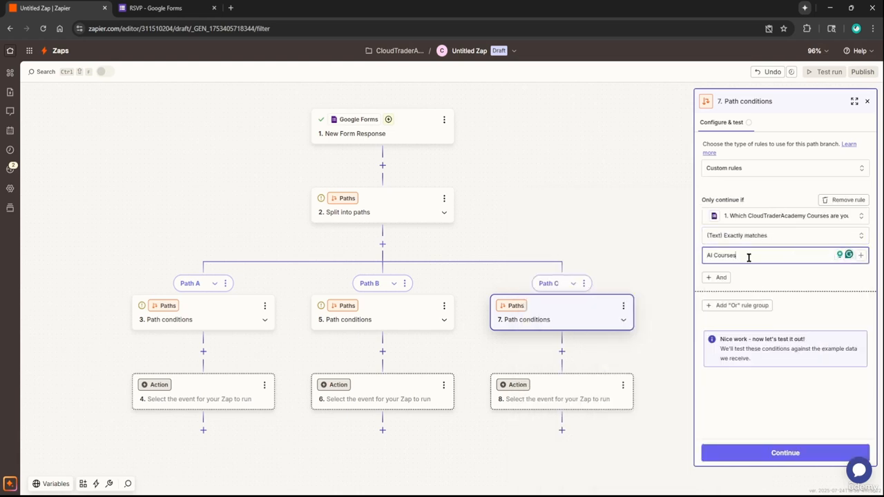
{"action": "left_click", "coordinate": [144, 4]}
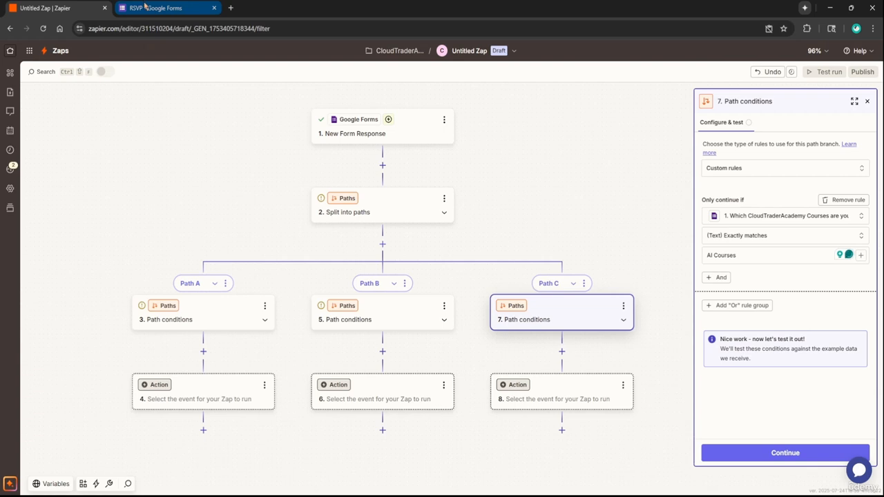
{"action": "left_click", "coordinate": [168, 5]}
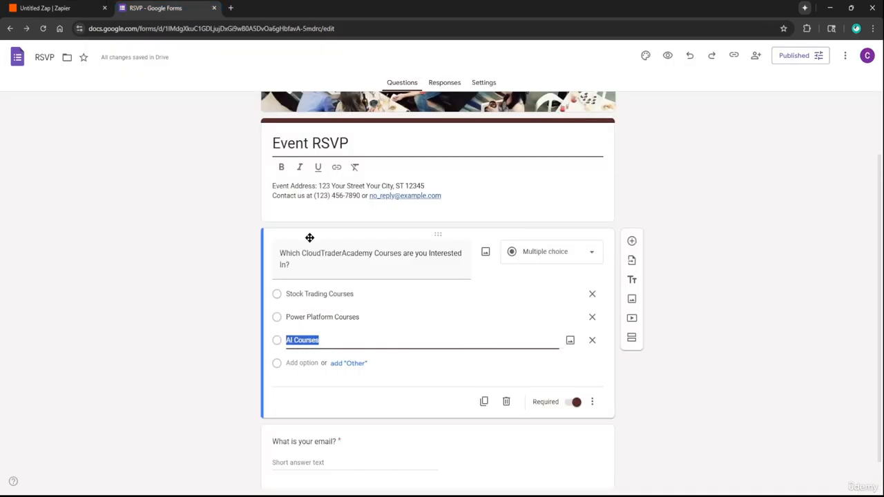
{"action": "left_click", "coordinate": [226, 305]}
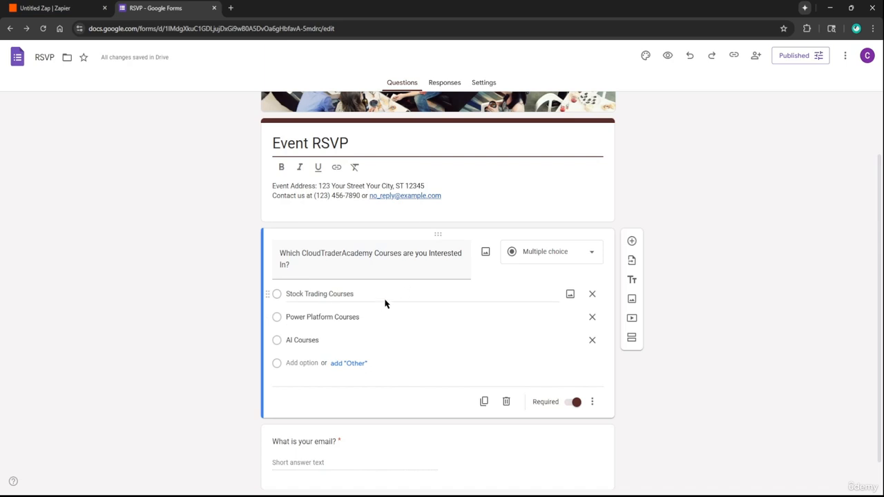
{"action": "left_click", "coordinate": [45, 7]}
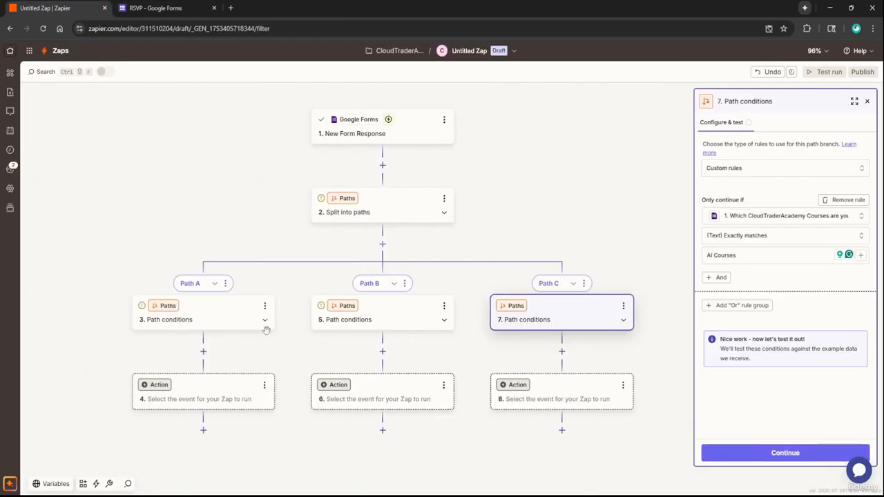
Set Path A's action to Slack with the Send Channel Message event
{"action": "left_click", "coordinate": [200, 390]}
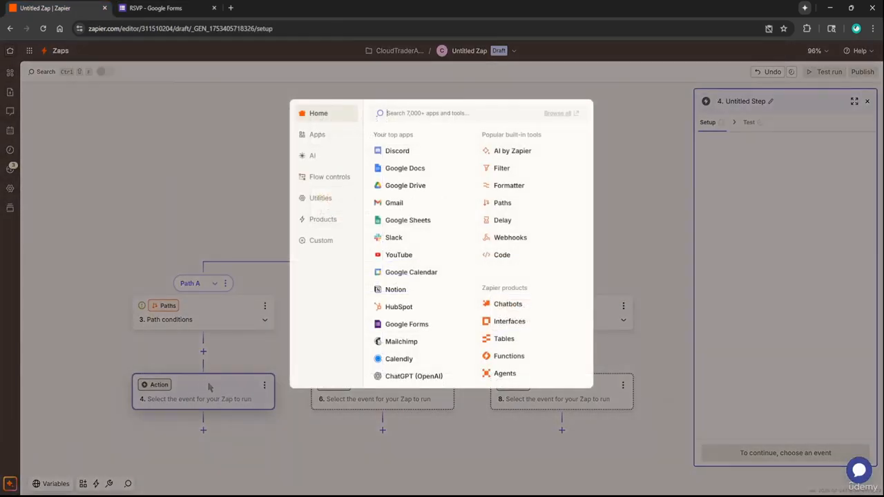
{"action": "left_click", "coordinate": [393, 237]}
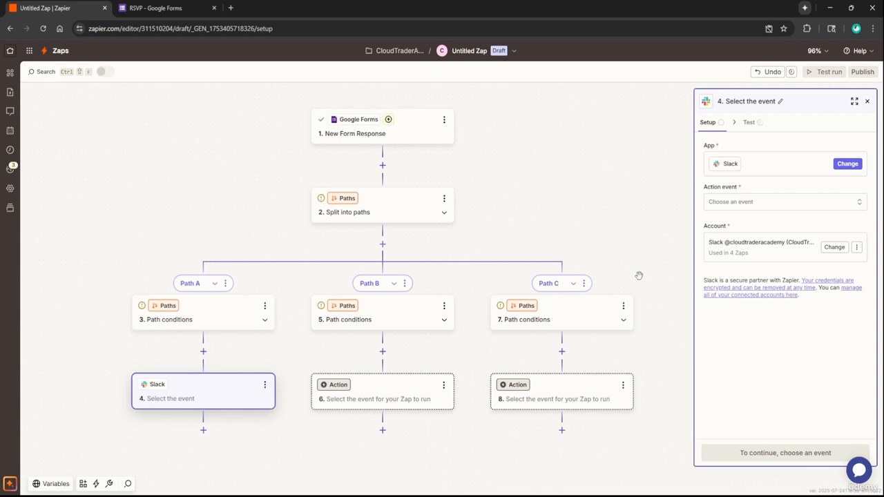
{"action": "left_click", "coordinate": [744, 202]}
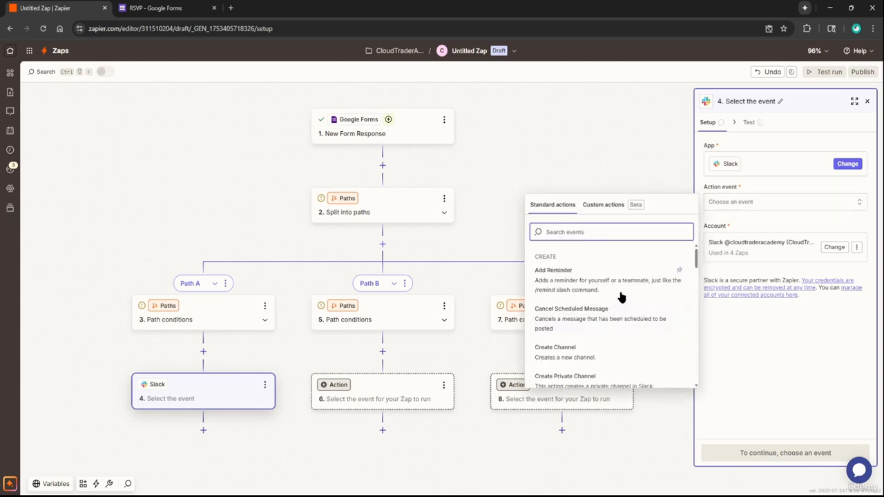
{"action": "type", "text": "send"}
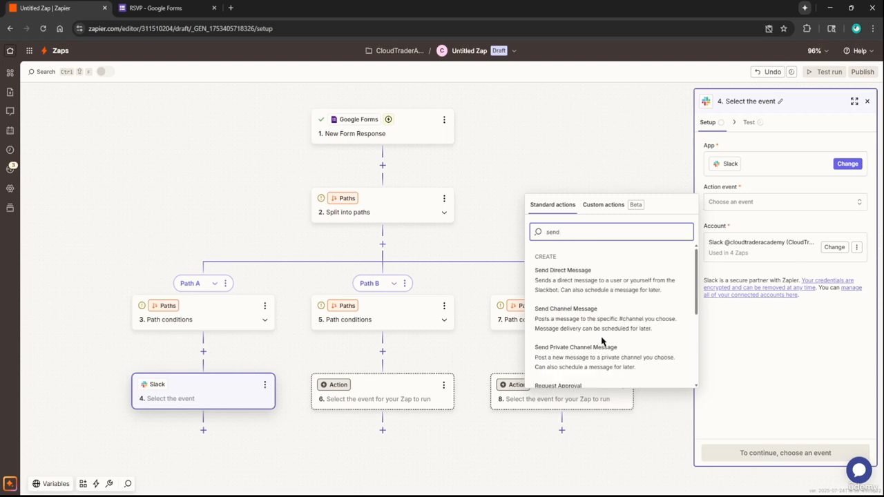
{"action": "left_click", "coordinate": [602, 327]}
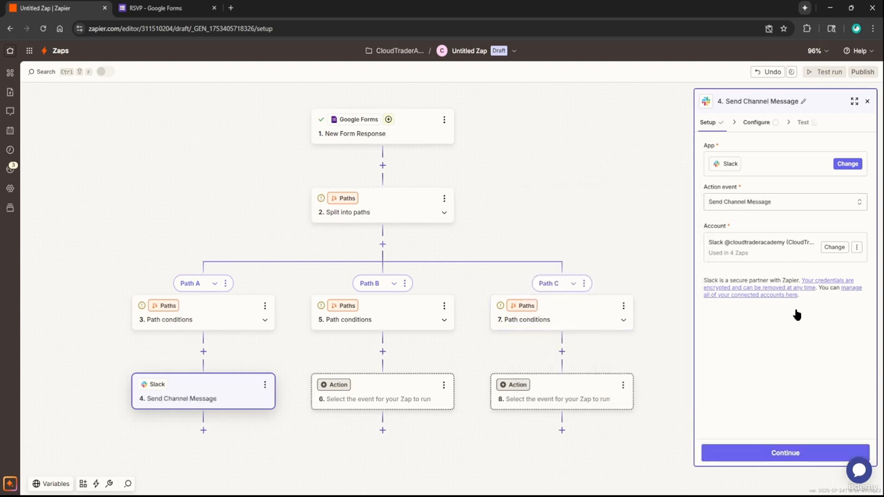
Proceed to configuring Path A's Slack message and choose social as its channel
{"action": "left_click", "coordinate": [752, 452]}
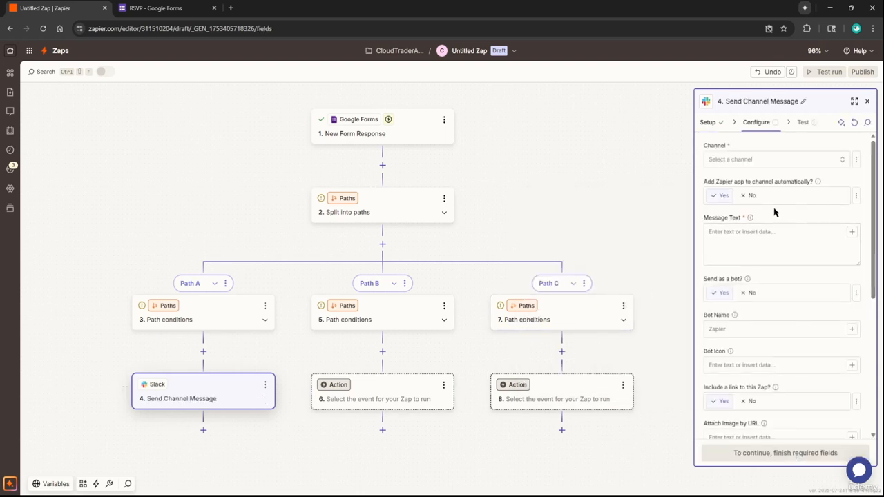
{"action": "left_click", "coordinate": [760, 160]}
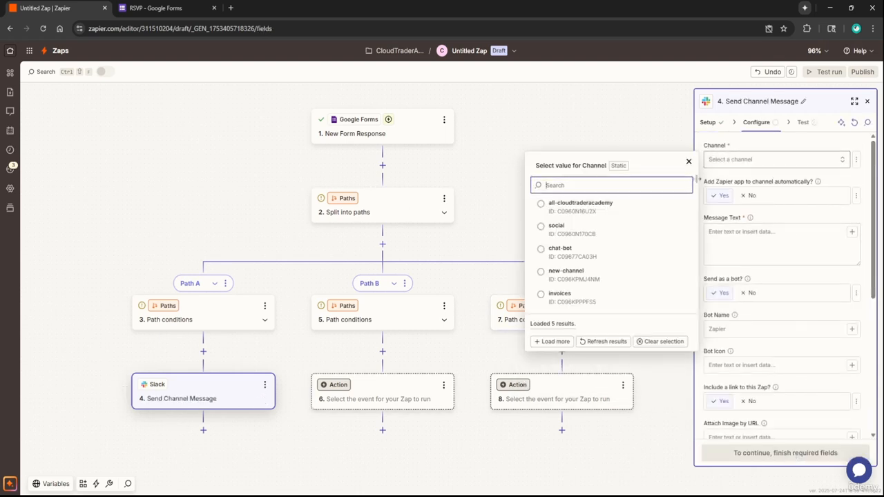
{"action": "left_click", "coordinate": [588, 228]}
{"action": "left_click", "coordinate": [750, 230]}
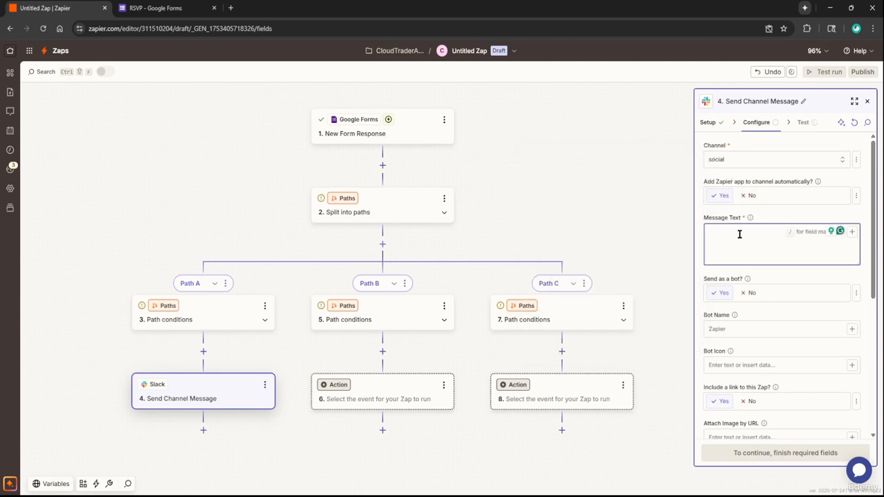
{"action": "type", "text": "Th"}
{"action": "key", "text": "BackSpace"}
{"action": "key", "text": "BackSpace"}
{"action": "key", "text": "BackSpace"}
{"action": "left_click", "coordinate": [221, 317]}
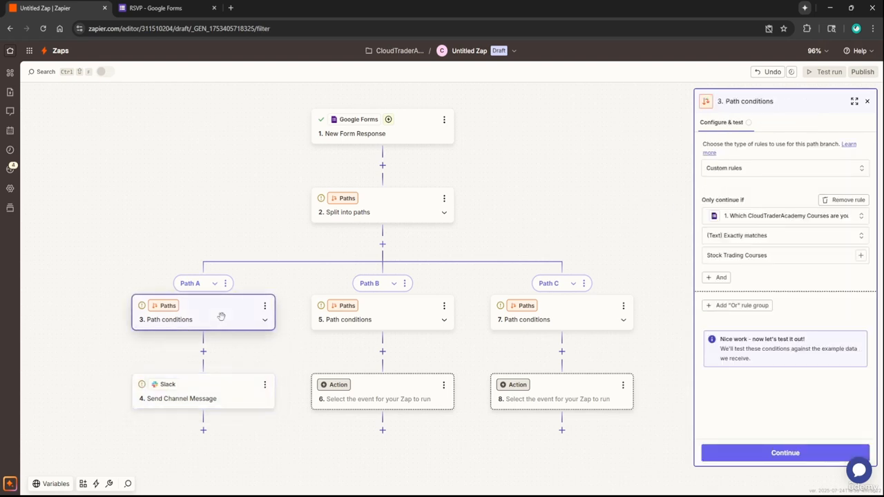
{"action": "left_click", "coordinate": [205, 412]}
Write the Slack message text "a new form has been submitted of a user interested in Stock Trading Courses", copying the course name from the RSVP form
{"action": "type", "text": "a new"}
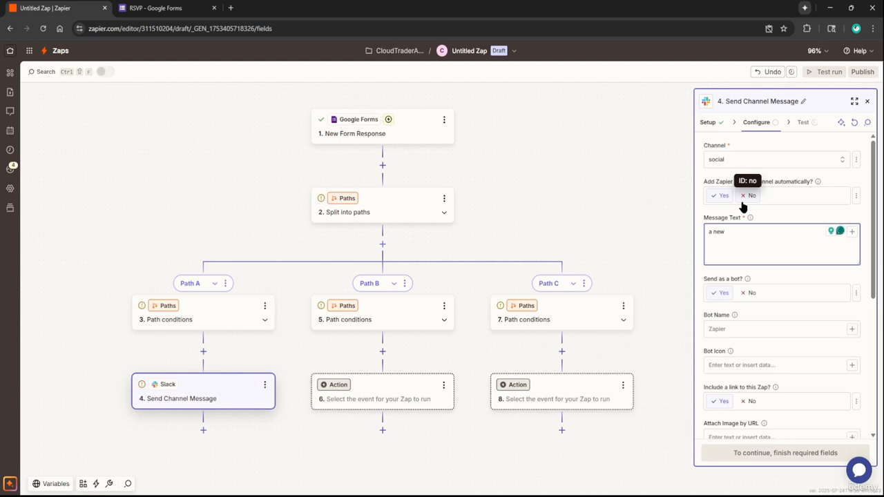
{"action": "type", "text": " form"}
{"action": "type", "text": "user interested in"}
{"action": "left_click", "coordinate": [156, 8]}
{"action": "left_click", "coordinate": [351, 294]}
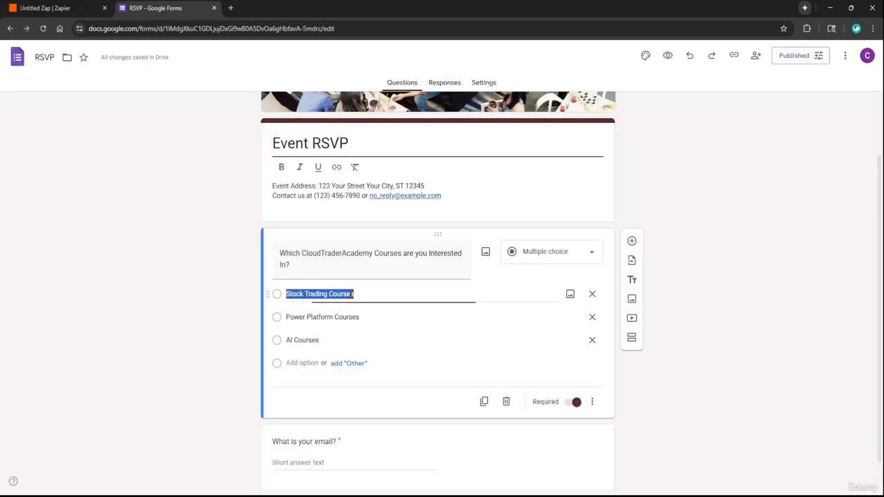
{"action": "key", "text": "ctrl+c"}
{"action": "left_click", "coordinate": [63, 9]}
{"action": "key", "text": "ctrl+v"}
{"action": "key", "text": "Return"}
{"action": "key", "text": "Return"}
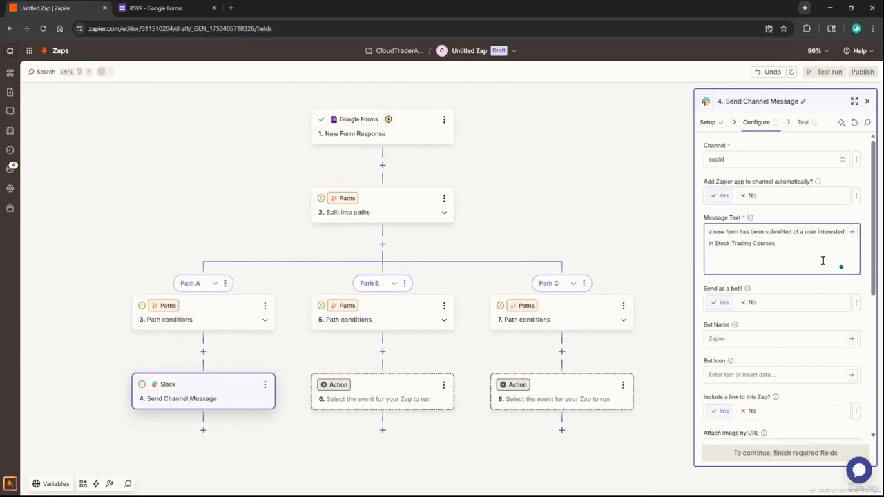
Insert the form response's "Which CloudTraderAcademy Courses are you Interested In?" field below the Slack message text
{"action": "type", "text": "/"}
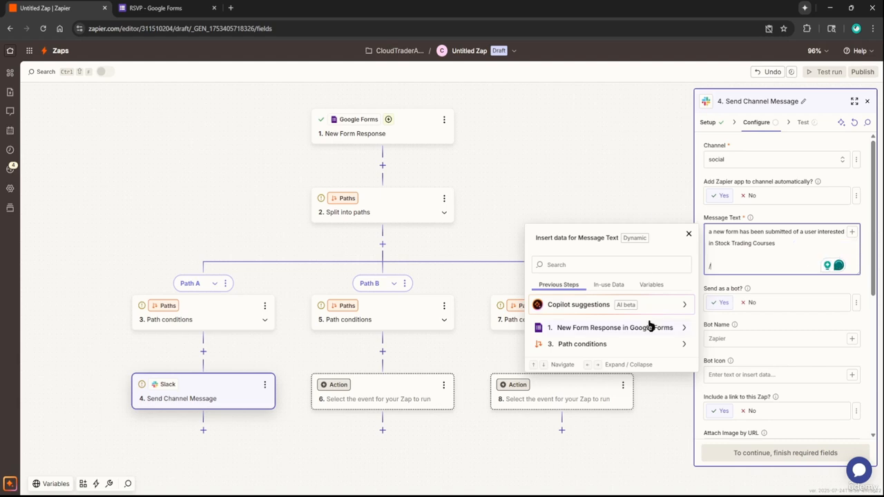
{"action": "left_click", "coordinate": [682, 332]}
{"action": "scroll", "coordinate": [642, 364], "scroll_direction": "down", "scroll_amount": 1}
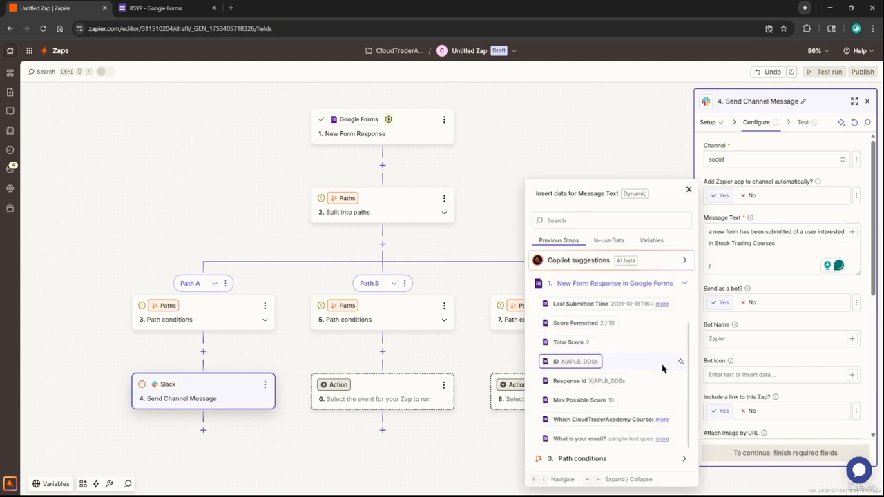
{"action": "left_click", "coordinate": [645, 421]}
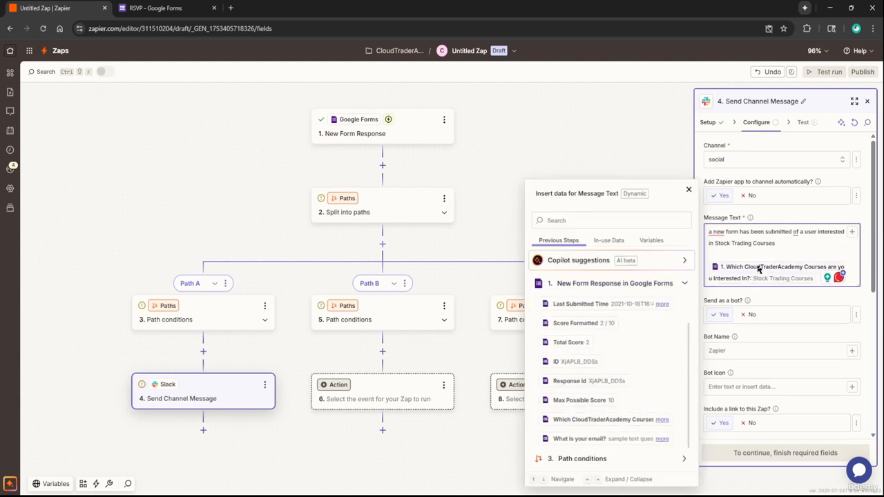
{"action": "left_click", "coordinate": [757, 257]}
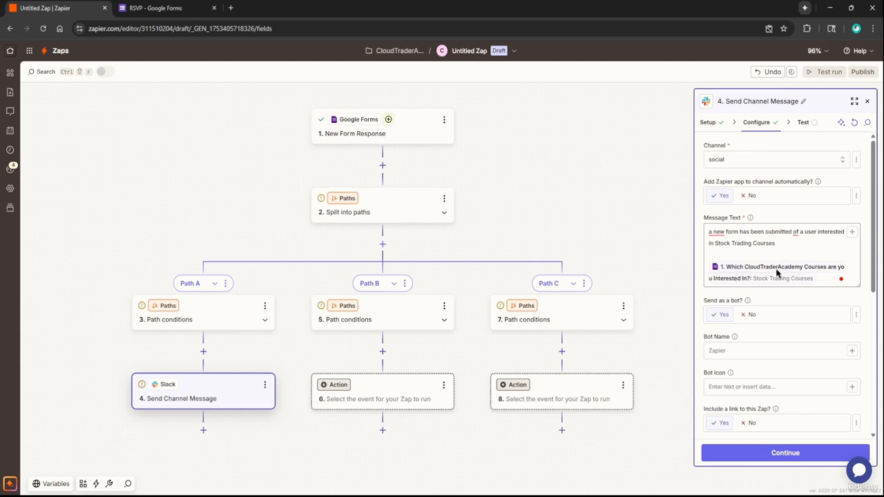
Keep the remaining Slack message options at their defaults and test Path A's Send Channel Message step
{"action": "scroll", "coordinate": [722, 372], "scroll_direction": "down", "scroll_amount": 5}
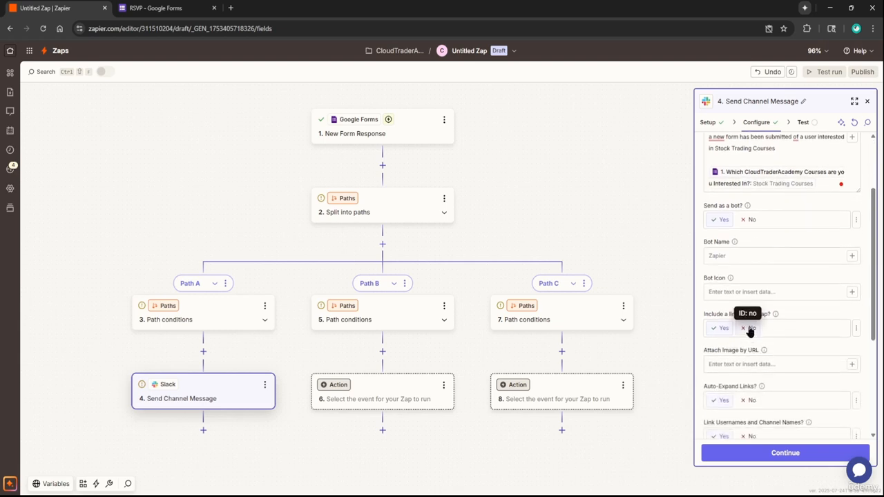
{"action": "left_click", "coordinate": [761, 459]}
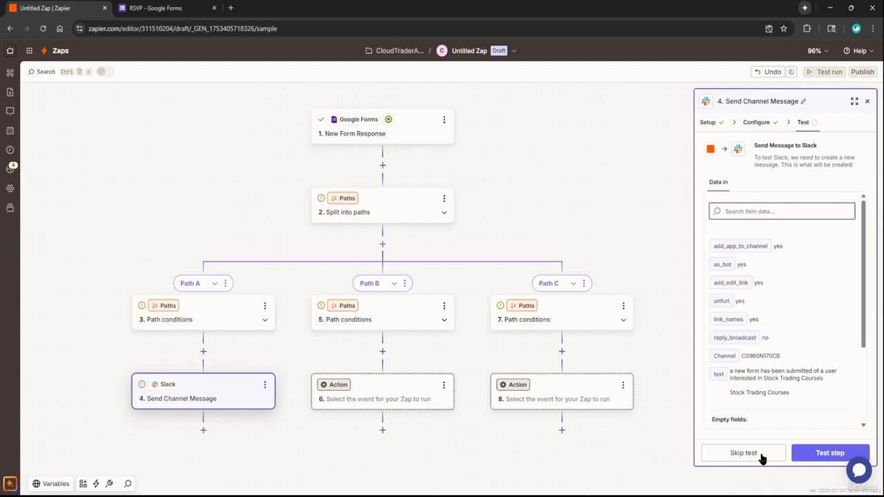
{"action": "left_click", "coordinate": [823, 461]}
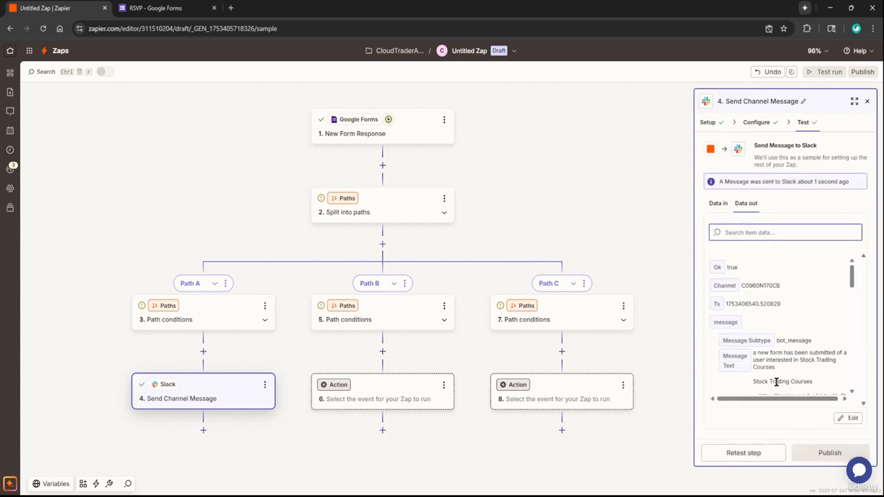
Check the test message posted in the Slack social channel, including its course line, and return to the Zap editor
{"action": "left_click", "coordinate": [230, 6]}
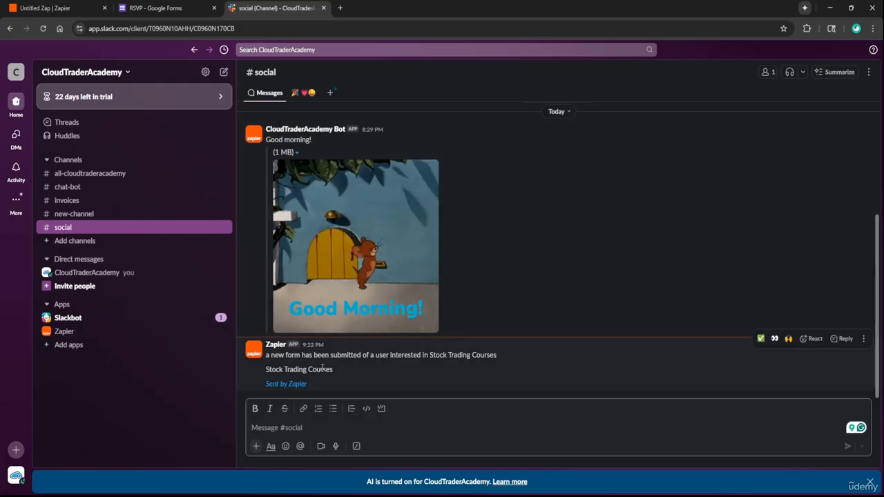
{"action": "left_click_drag", "start_coordinate": [285, 370], "coordinate": [363, 373]}
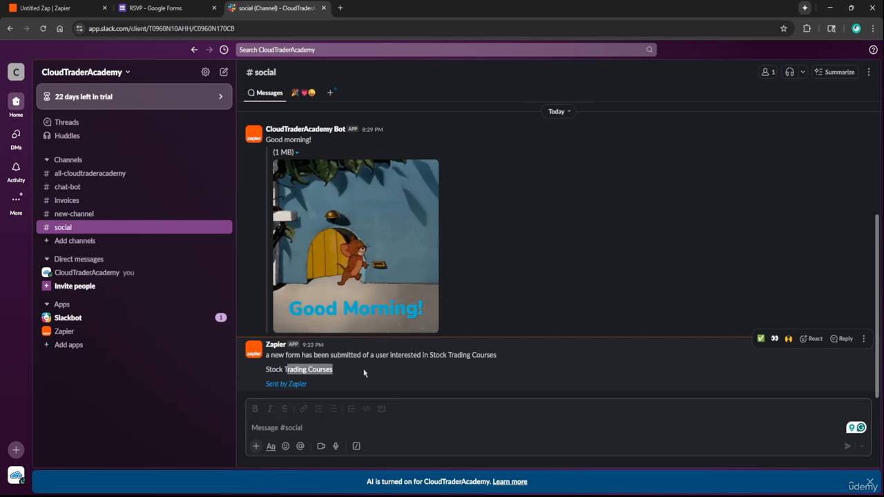
{"action": "left_click", "coordinate": [363, 373]}
{"action": "left_click", "coordinate": [42, 7]}
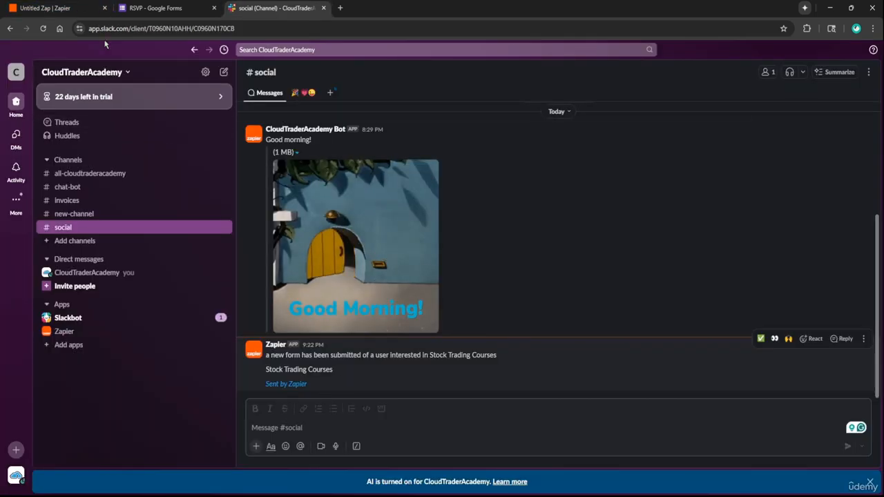
{"action": "left_click", "coordinate": [42, 7]}
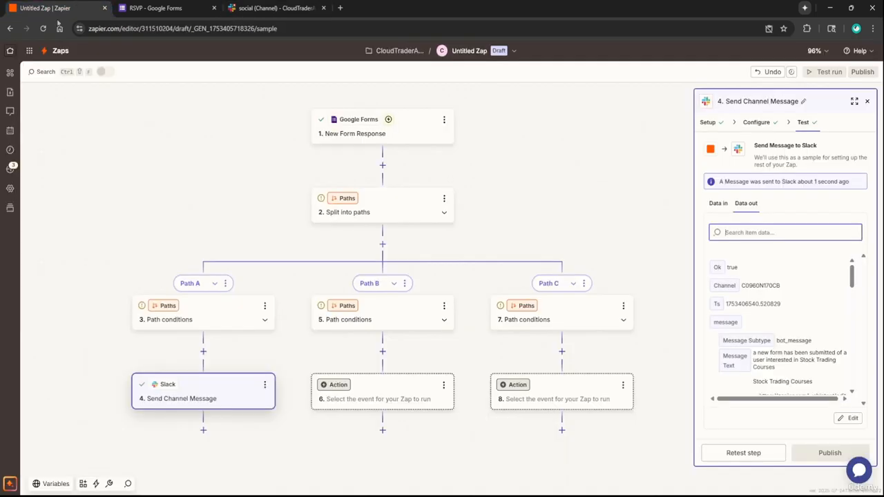
Review the test record used by the New Form Response trigger
{"action": "left_click", "coordinate": [385, 136]}
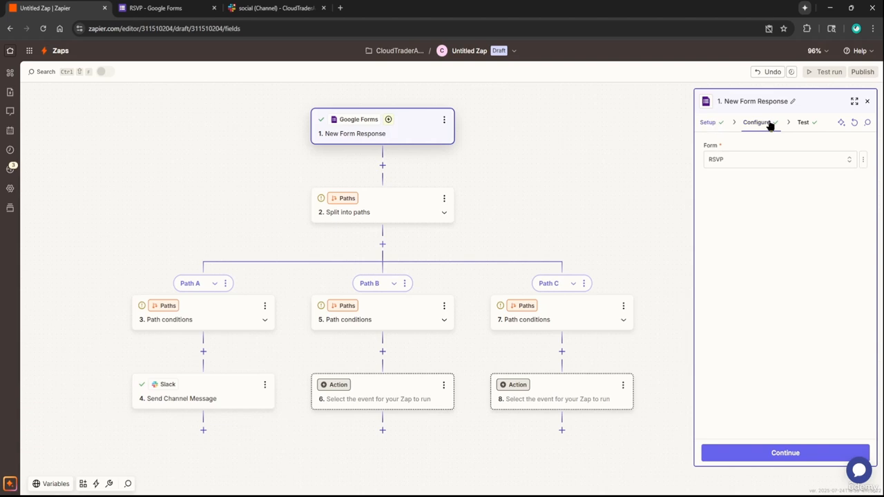
{"action": "left_click", "coordinate": [801, 122]}
{"action": "mouse_move", "coordinate": [720, 245]}
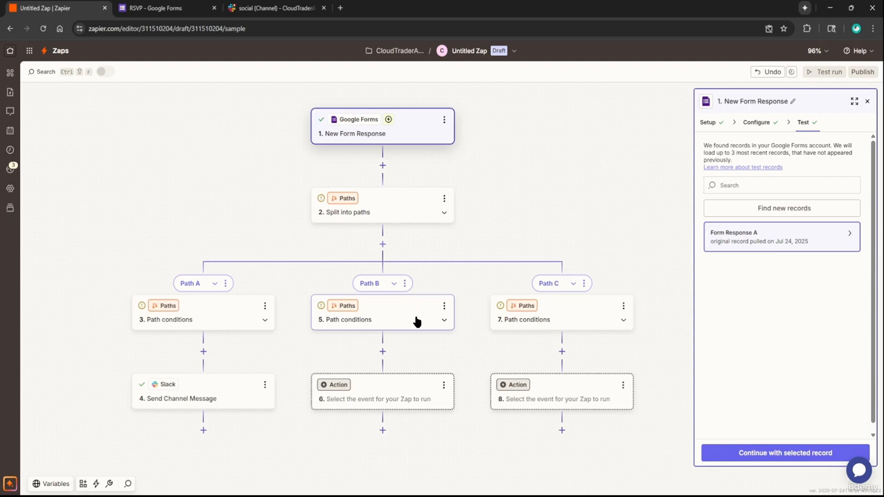
Copy Path A's Send Channel Message step and paste it over the empty actions in Path B and Path C
{"action": "left_click", "coordinate": [264, 385]}
{"action": "left_click", "coordinate": [298, 426]}
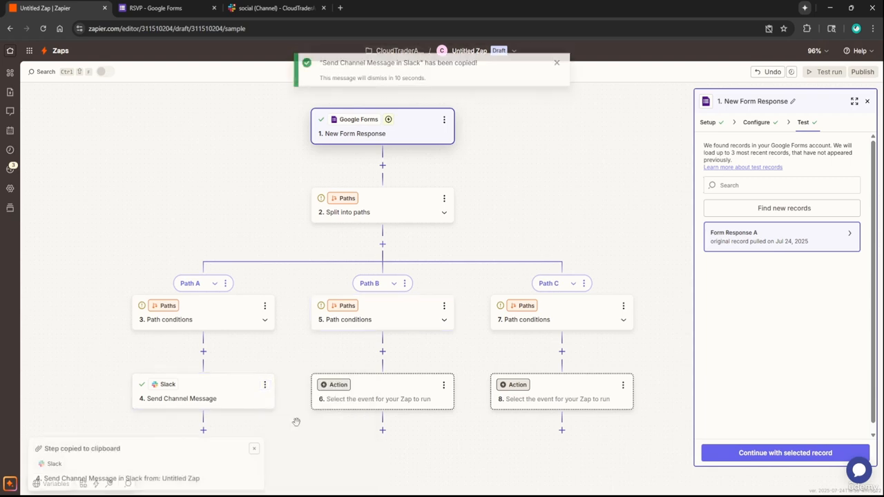
{"action": "left_click", "coordinate": [444, 384]}
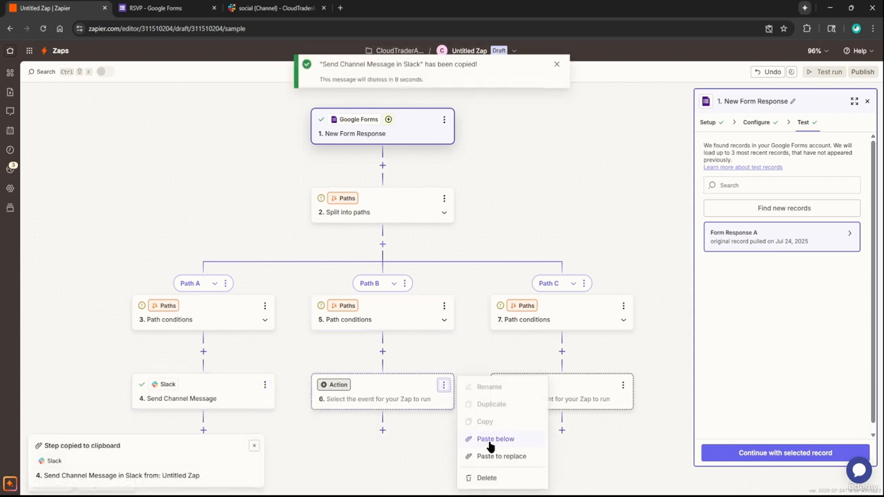
{"action": "left_click", "coordinate": [506, 460]}
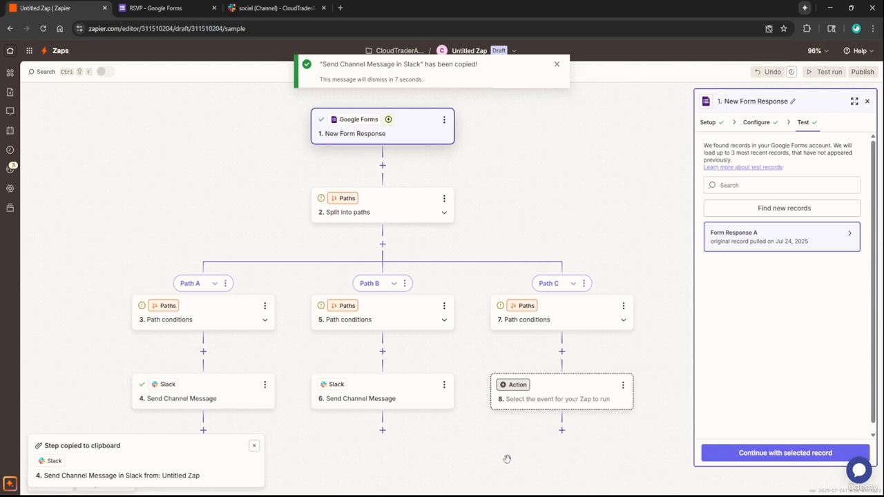
{"action": "left_click", "coordinate": [623, 384]}
{"action": "left_click", "coordinate": [654, 457]}
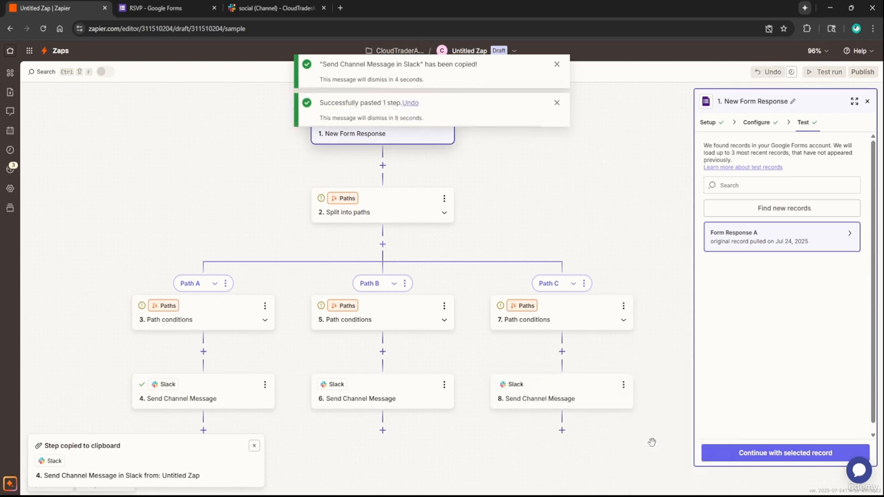
{"action": "left_click", "coordinate": [265, 387]}
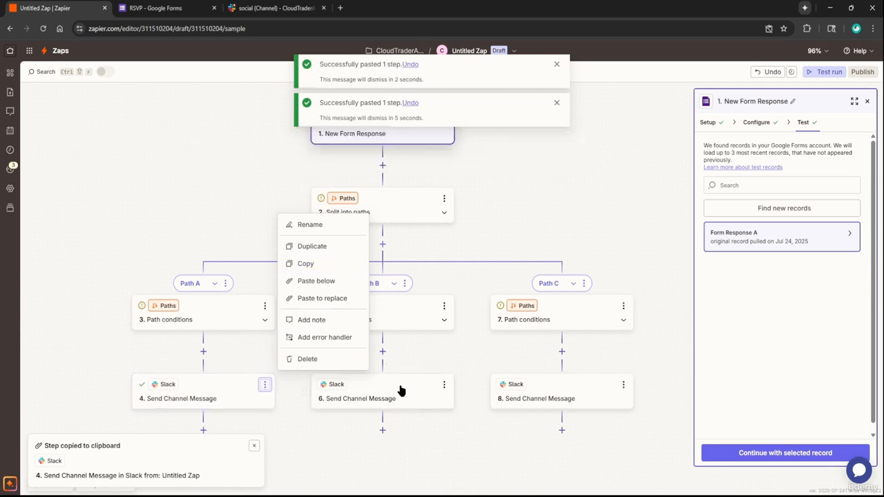
{"action": "left_click", "coordinate": [444, 387]}
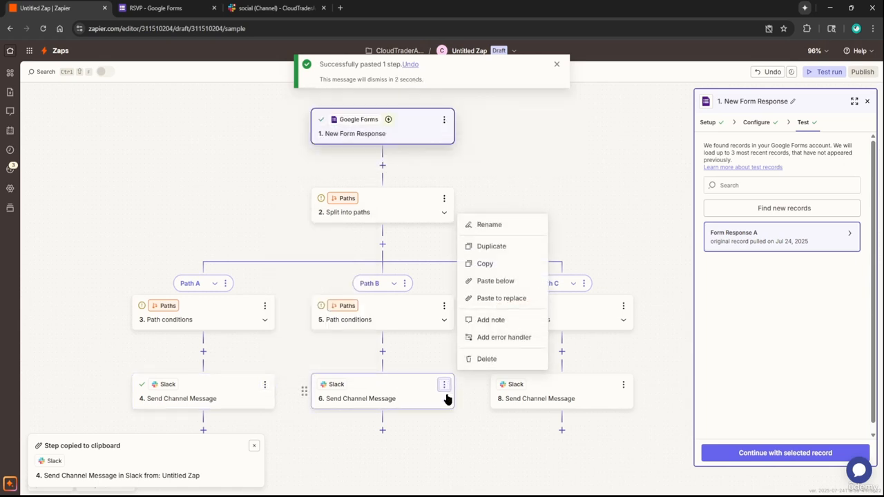
{"action": "left_click", "coordinate": [502, 298]}
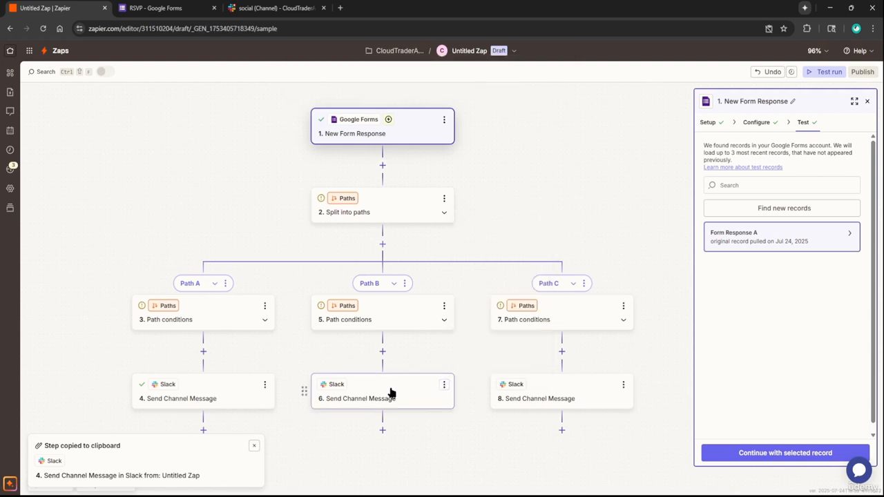
Replace the course name in Path B's Slack message text with "Power Platform Courses", copied from the RSVP form
{"action": "left_click", "coordinate": [755, 123]}
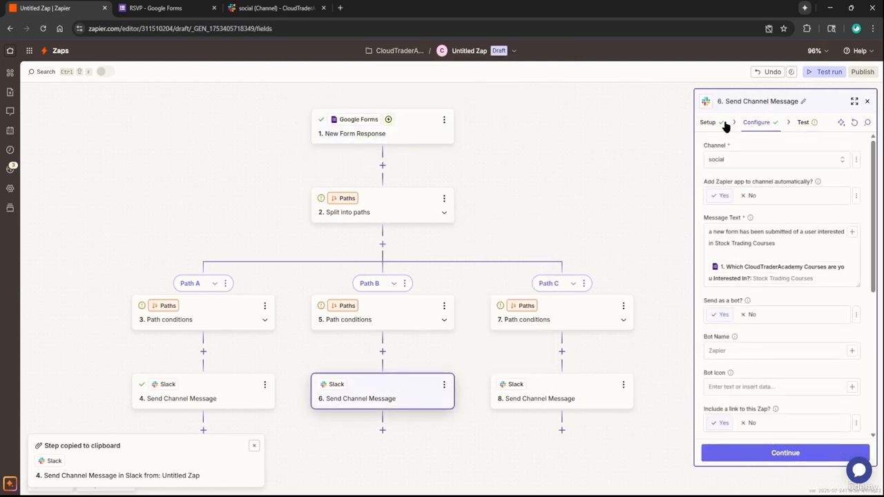
{"action": "left_click_drag", "start_coordinate": [778, 245], "coordinate": [715, 244]}
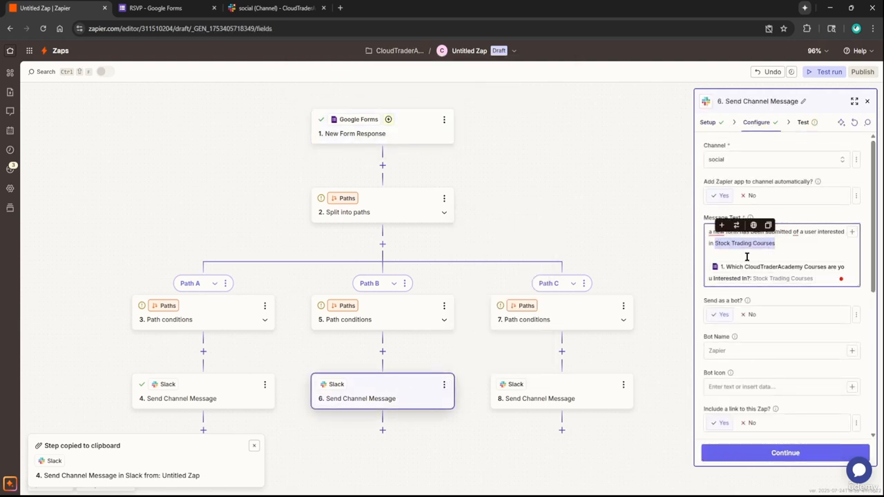
{"action": "left_click", "coordinate": [165, 7]}
{"action": "key", "text": "ctrl+v"}
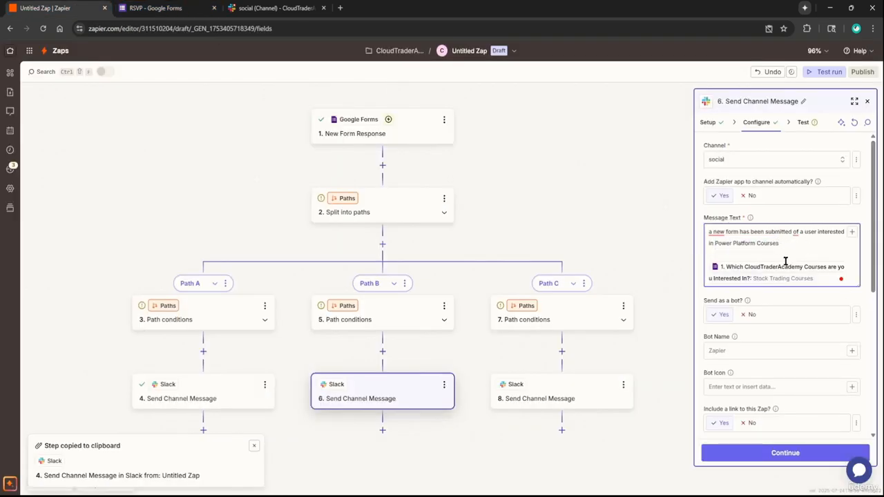
Replace the course name in Path C's Slack message text with "AI Courses" and test the Send Channel Message step
{"action": "left_click", "coordinate": [544, 403]}
{"action": "left_click", "coordinate": [756, 123]}
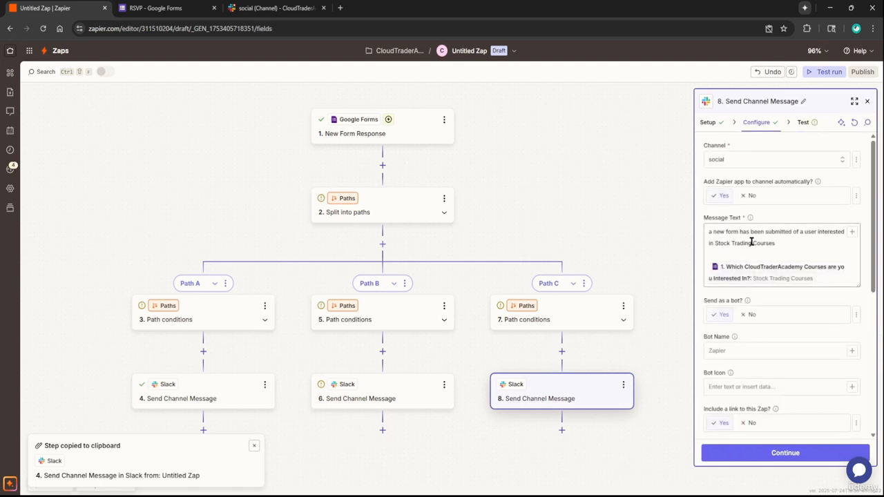
{"action": "left_click_drag", "start_coordinate": [774, 243], "coordinate": [716, 242]}
{"action": "type", "text": "S"}
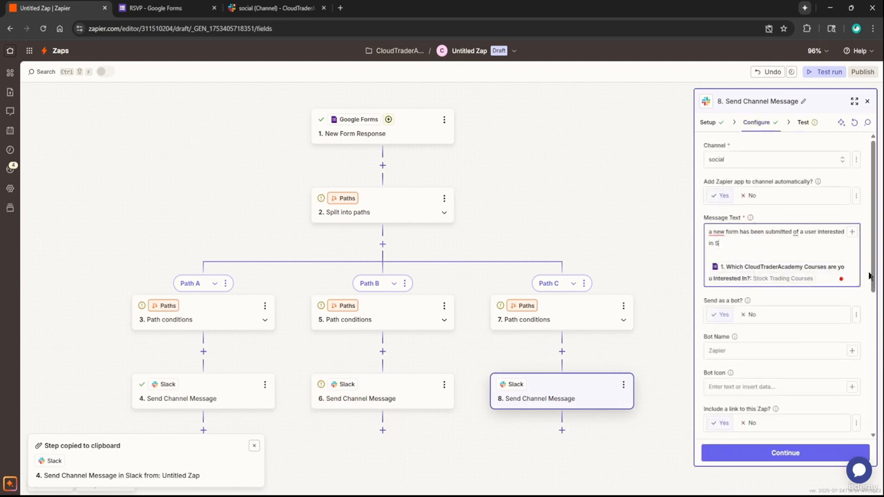
{"action": "key", "text": "BackSpace"}
{"action": "type", "text": "AI Courses"}
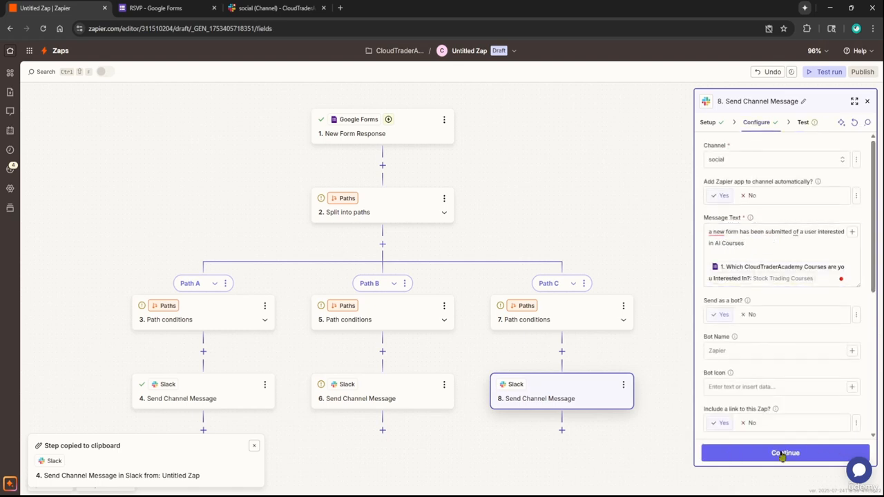
{"action": "left_click", "coordinate": [783, 452]}
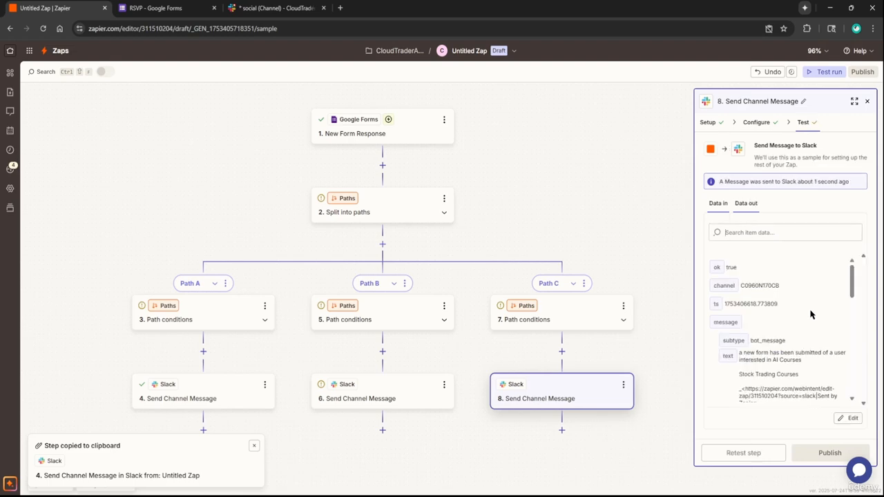
Check Path C's test message in the Slack social channel and return to the Zap editor
{"action": "left_click", "coordinate": [188, 6]}
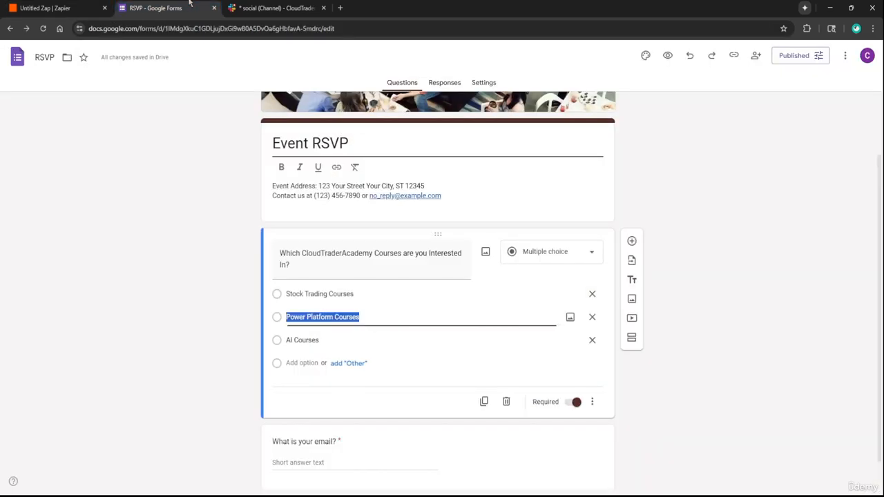
{"action": "left_click", "coordinate": [239, 7]}
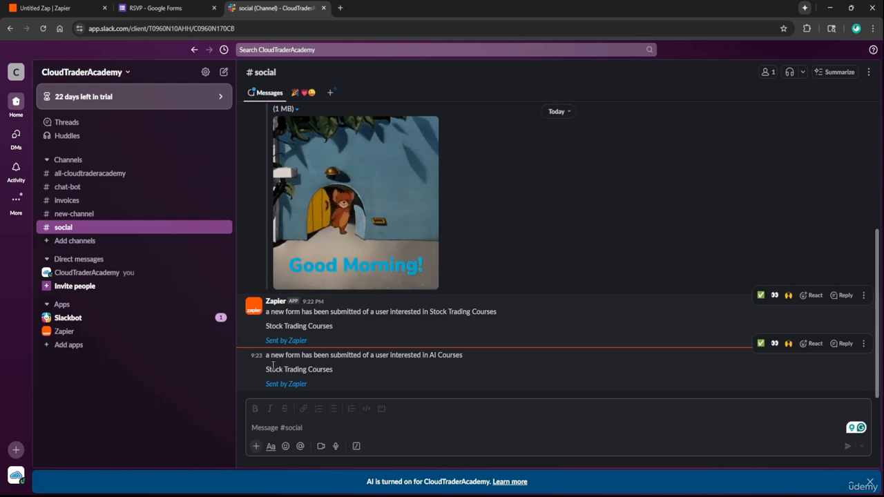
{"action": "left_click", "coordinate": [68, 8]}
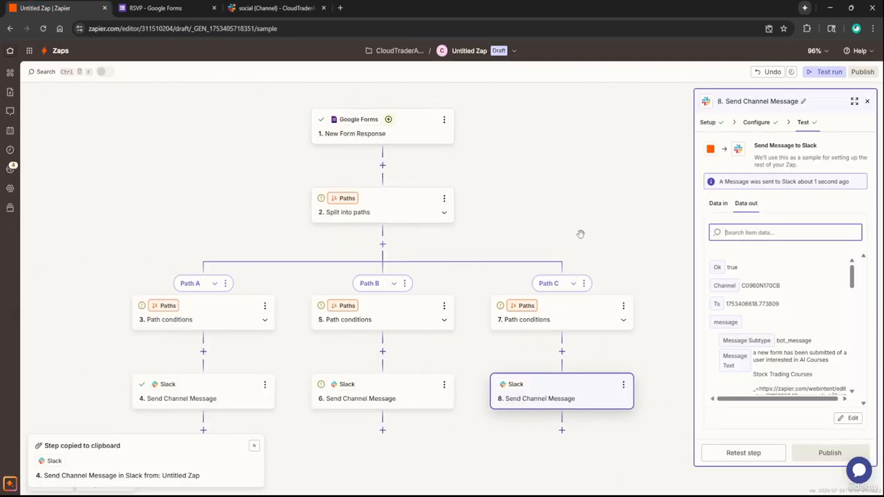
Test Path B's Send Channel Message step and close its settings
{"action": "left_click", "coordinate": [867, 101]}
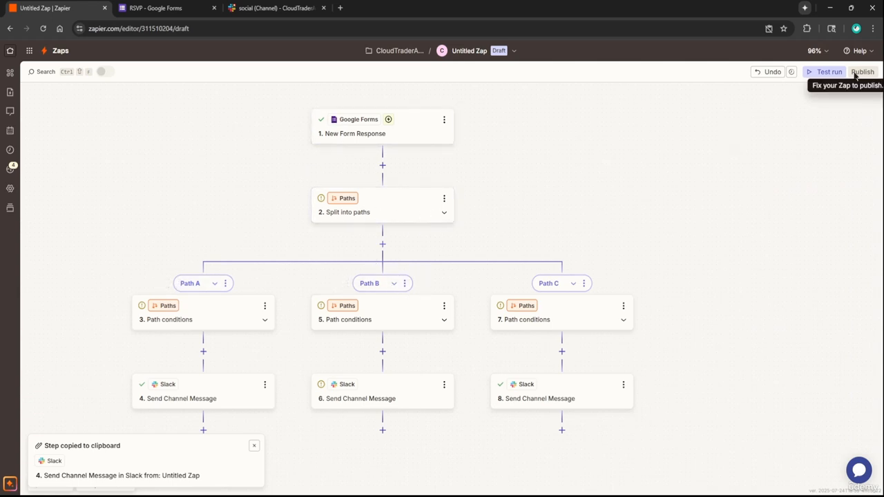
{"action": "left_click", "coordinate": [417, 395]}
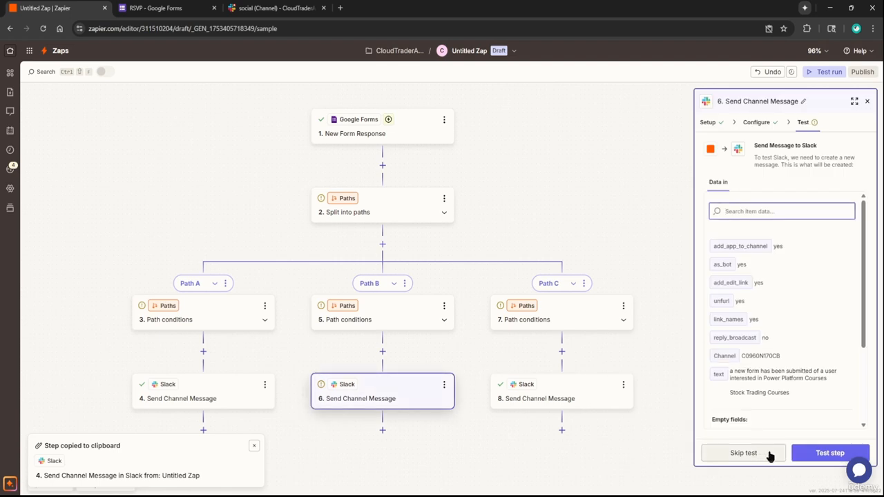
{"action": "left_click", "coordinate": [815, 453]}
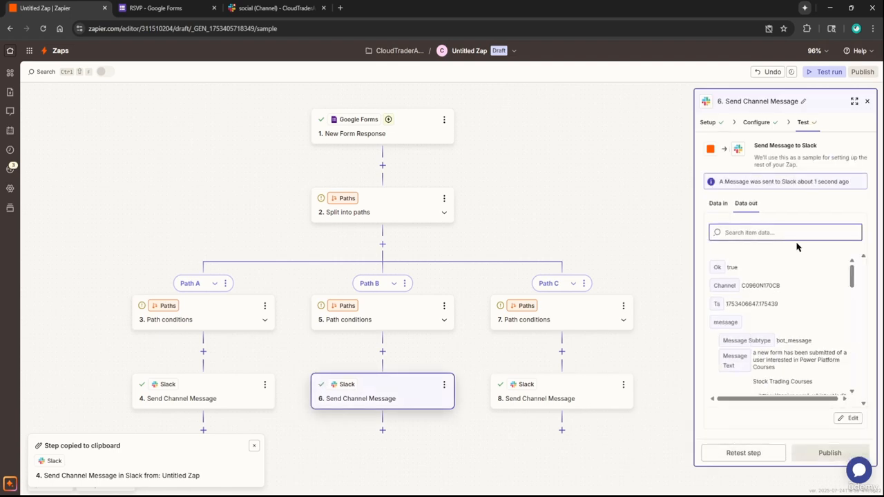
{"action": "left_click", "coordinate": [867, 100]}
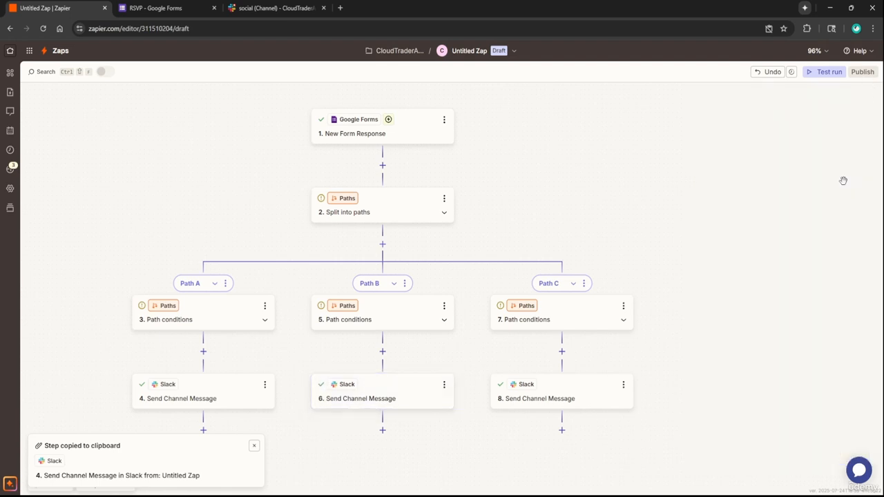
Run a test of the whole Zap with Form Response A and review which paths ran
{"action": "left_click", "coordinate": [827, 73]}
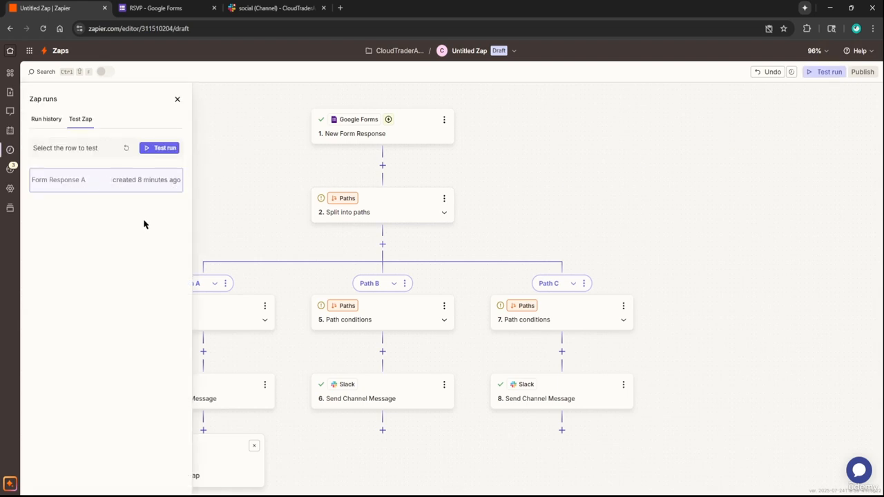
{"action": "left_click", "coordinate": [165, 149]}
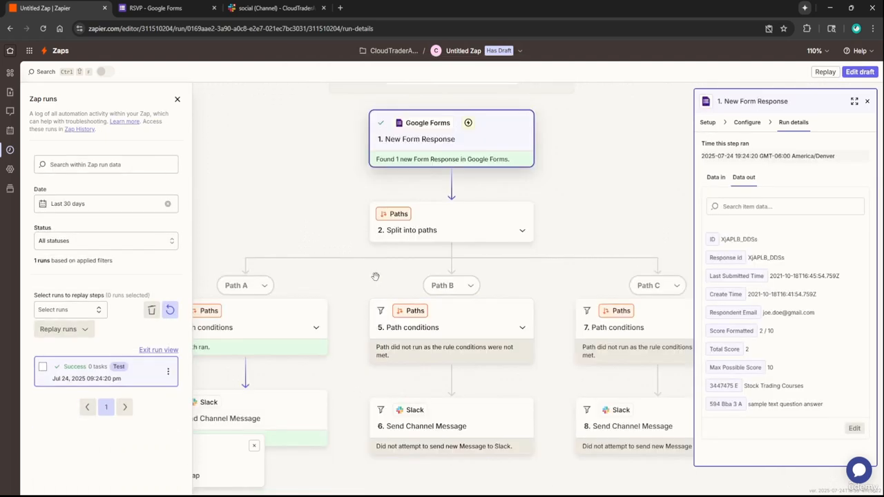
{"action": "left_click_drag", "start_coordinate": [374, 276], "coordinate": [437, 250]}
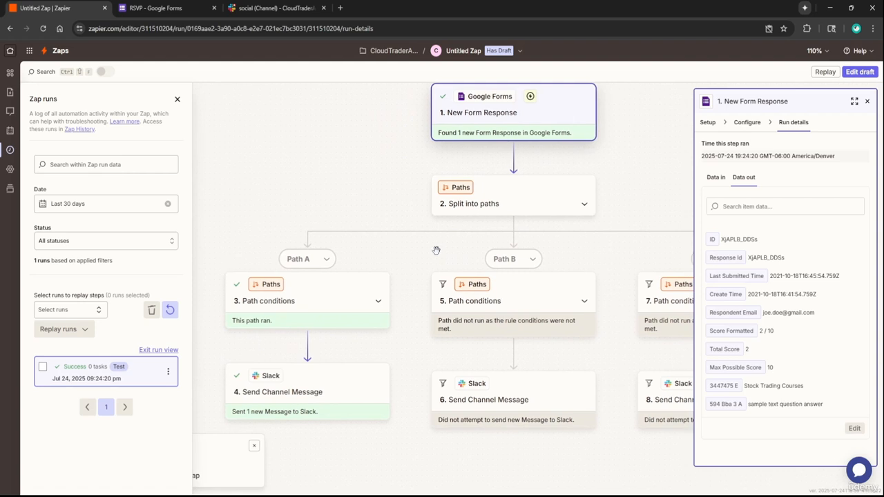
{"action": "scroll", "coordinate": [437, 254], "scroll_direction": "down", "scroll_amount": 2}
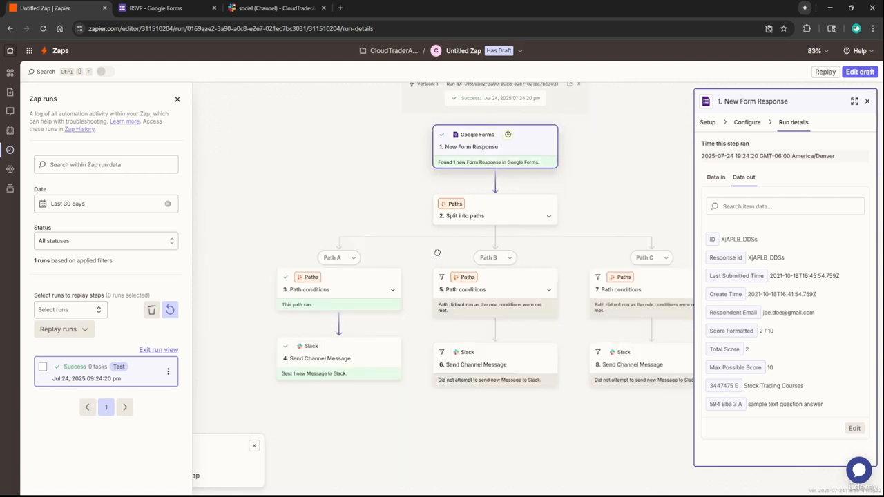
{"action": "left_click_drag", "start_coordinate": [437, 253], "coordinate": [361, 262]}
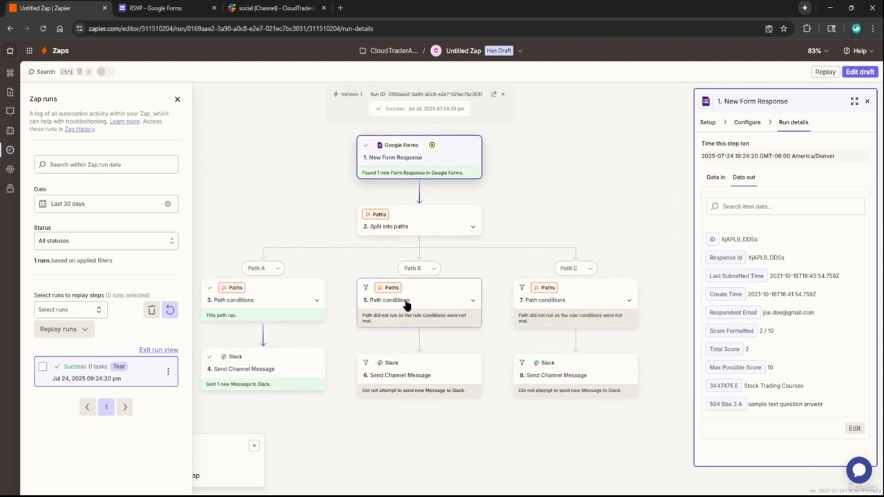
Check Path A's test message in the Slack social channel and post a line of dashes below it as a separator
{"action": "left_click", "coordinate": [255, 6]}
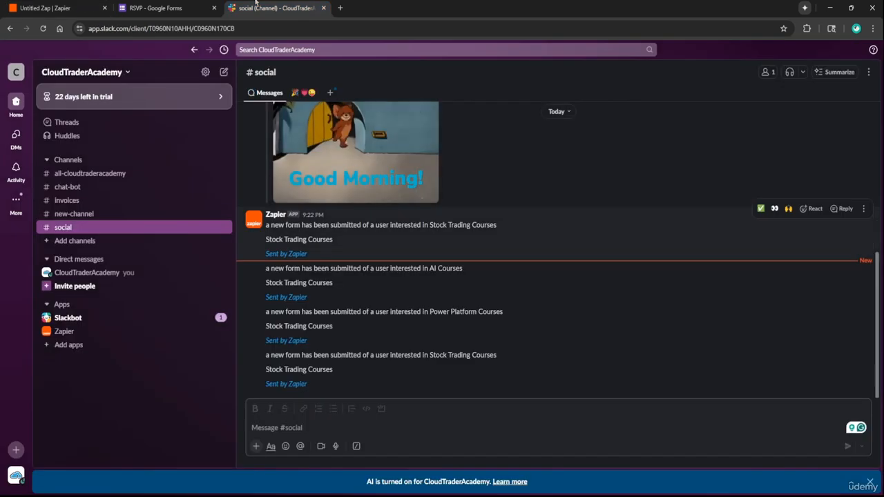
{"action": "left_click_drag", "start_coordinate": [434, 368], "coordinate": [265, 357]}
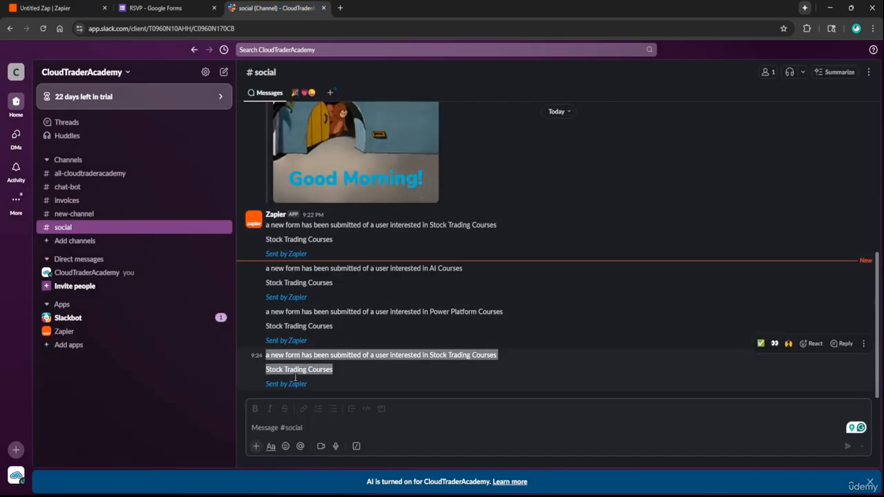
{"action": "left_click", "coordinate": [331, 419]}
{"action": "type", "text": "-------------------"}
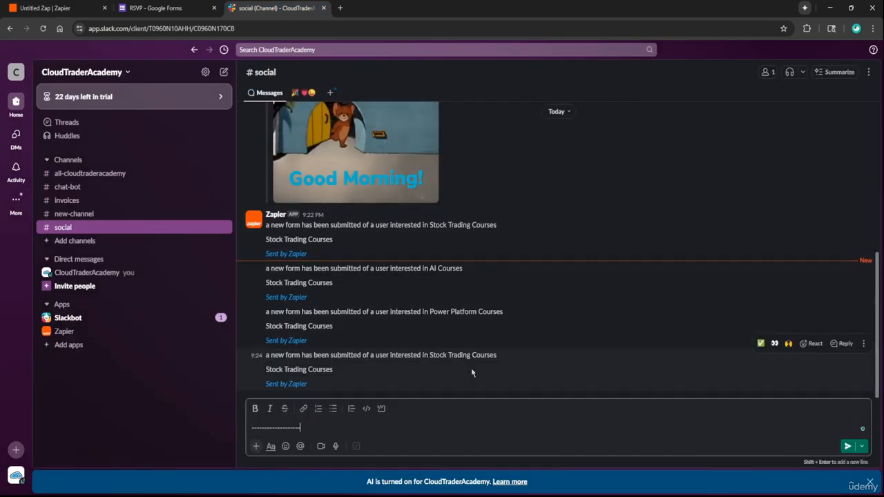
{"action": "key", "text": "Return"}
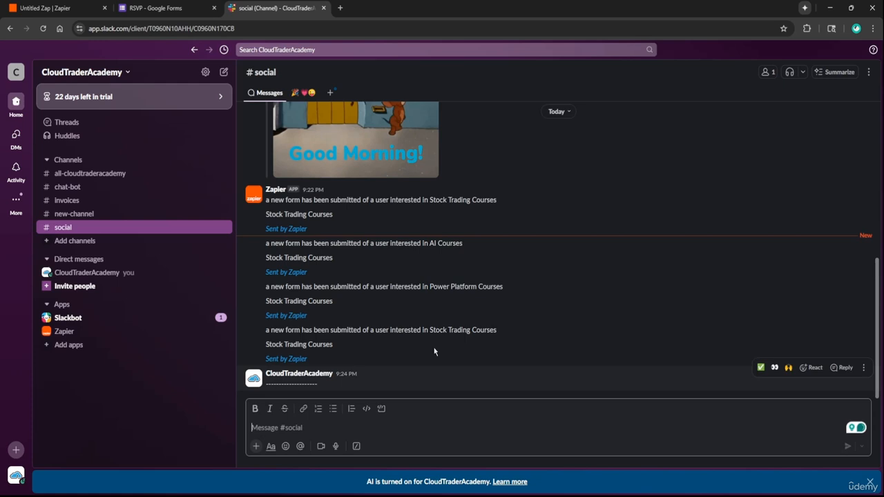
Return to the Zap in Zapier, close the run details and Zap runs log, and go back to editing the draft
{"action": "left_click", "coordinate": [62, 7]}
{"action": "left_click", "coordinate": [867, 101]}
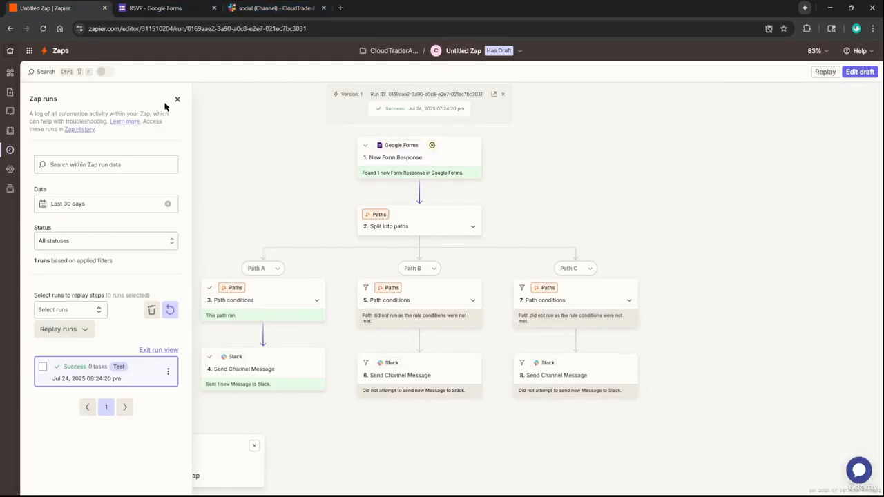
{"action": "left_click", "coordinate": [178, 100]}
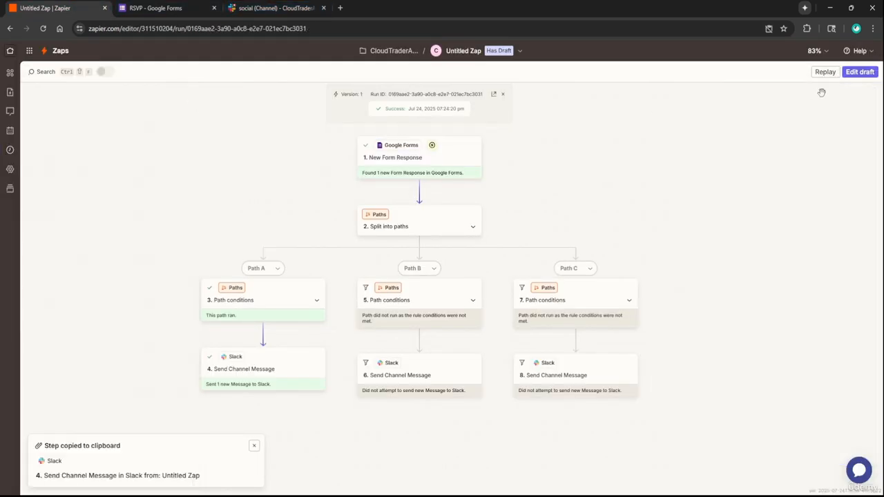
{"action": "left_click", "coordinate": [866, 71]}
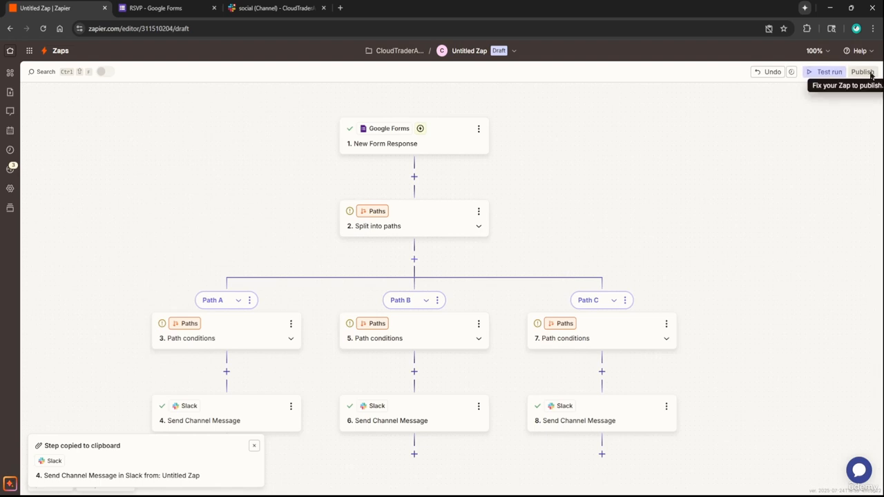
Test the outstanding path conditions of Paths A, B and C and publish the Zap
{"action": "left_click", "coordinate": [869, 73]}
{"action": "left_click", "coordinate": [92, 240]}
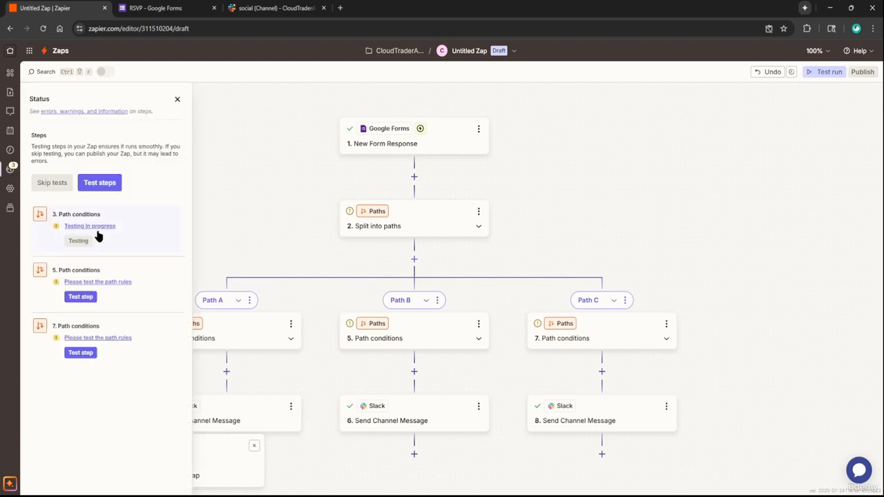
{"action": "left_click", "coordinate": [73, 243]}
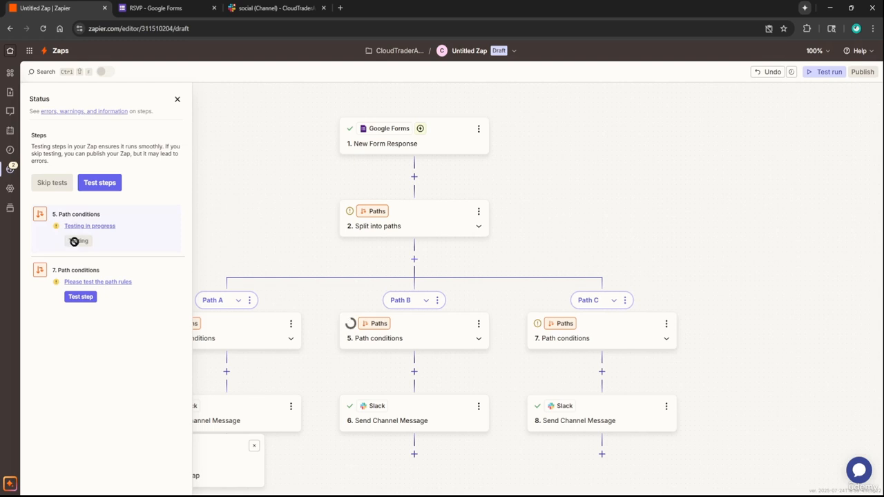
{"action": "left_click", "coordinate": [79, 241]}
{"action": "left_click", "coordinate": [862, 75]}
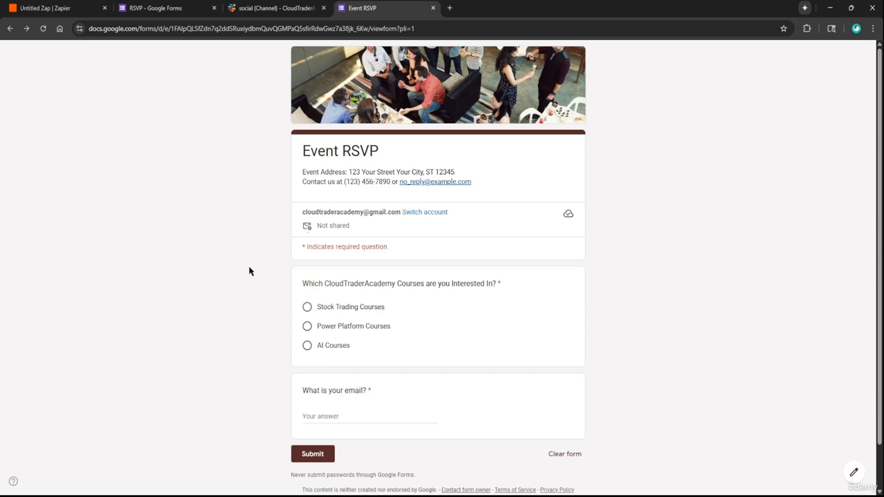
Submit the Event RSVP form with AI Courses selected and an email address filled in, and open the submitted response for editing
{"action": "left_click", "coordinate": [307, 346]}
{"action": "left_click", "coordinate": [354, 416]}
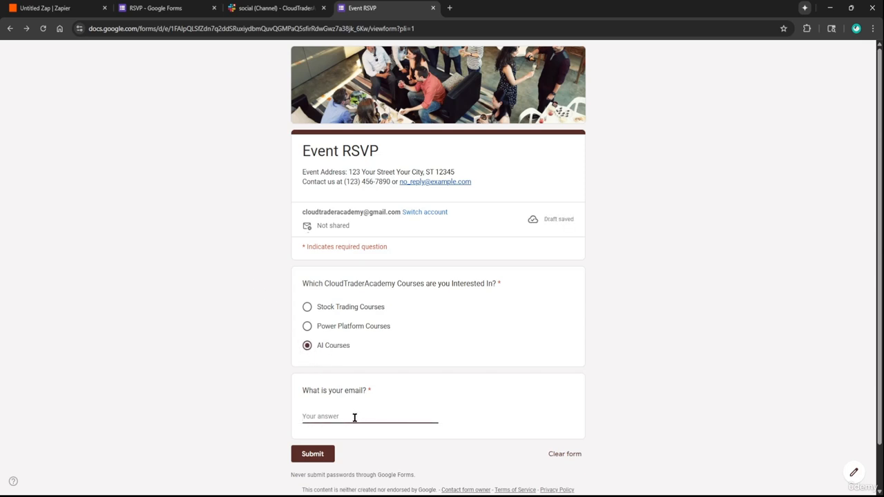
{"action": "type", "text": "email@email.com"}
{"action": "left_click", "coordinate": [322, 454]}
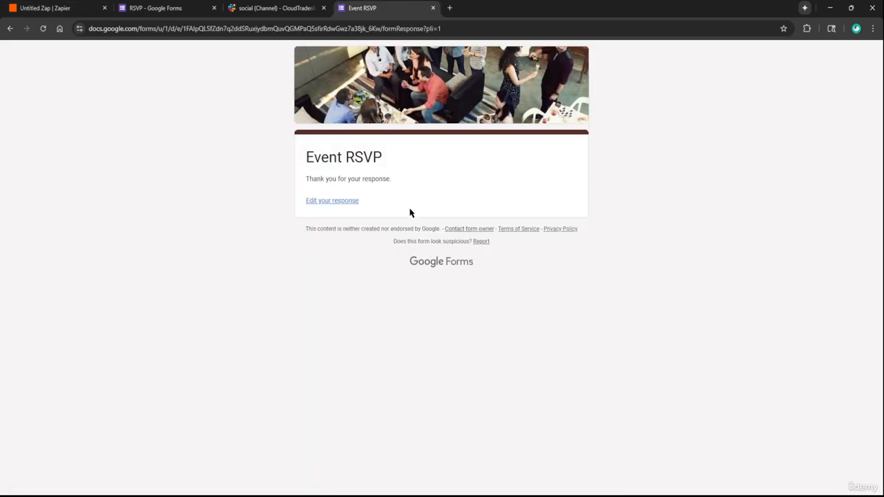
{"action": "left_click", "coordinate": [343, 201]}
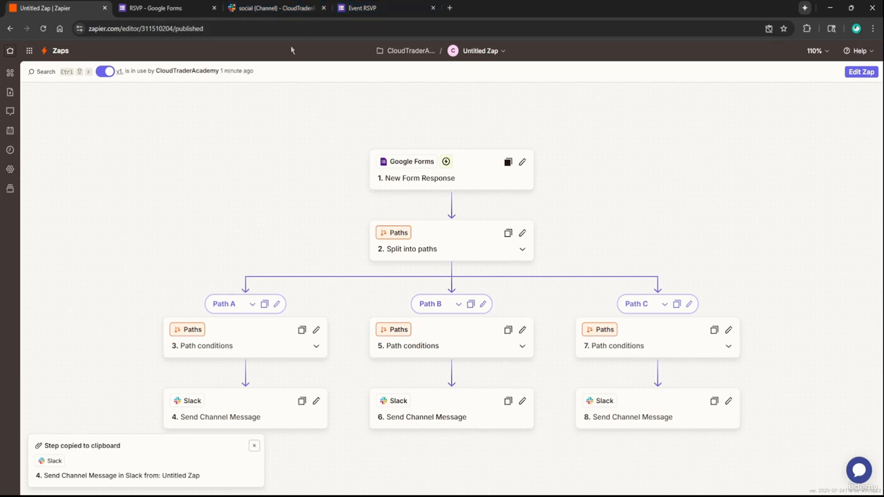
Check the Slack social channel for the message posted by the live AI Courses submission
{"action": "left_click", "coordinate": [273, 7]}
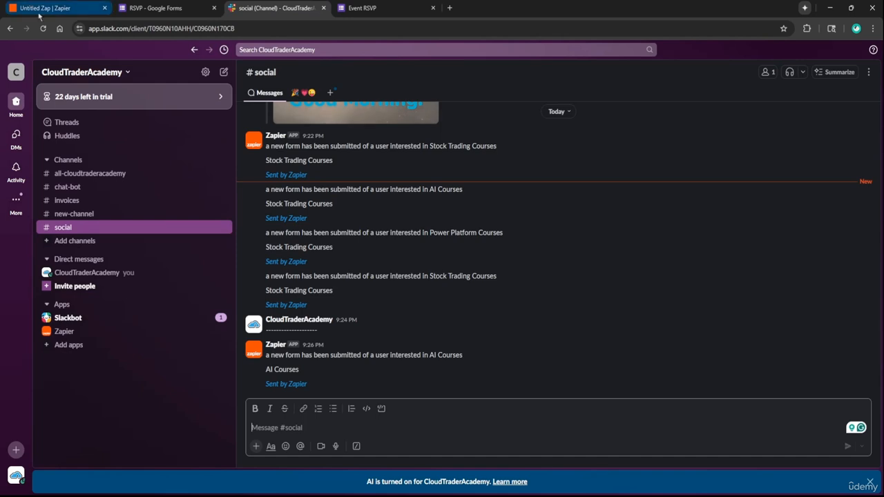
{"action": "left_click", "coordinate": [255, 358]}
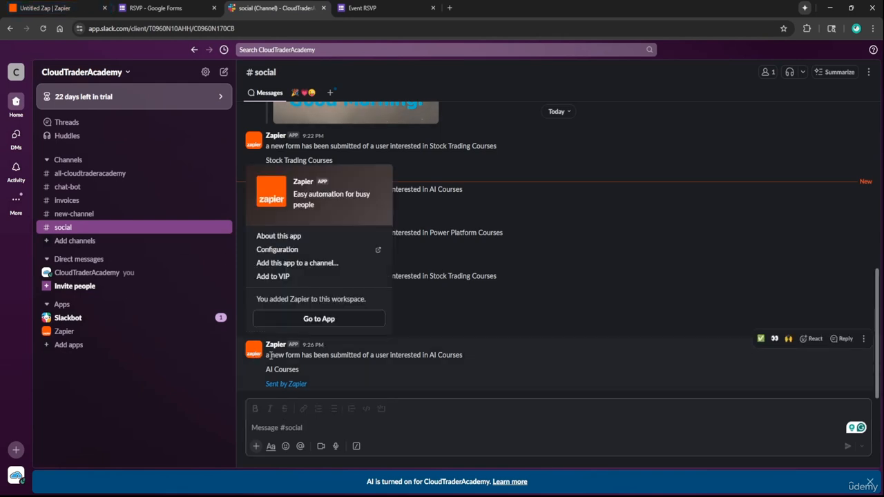
{"action": "left_click", "coordinate": [273, 357]}
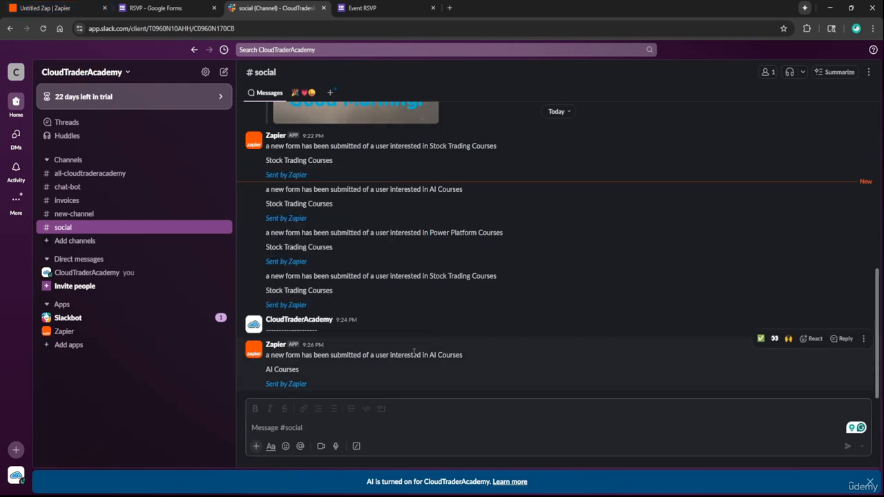
{"action": "left_click_drag", "start_coordinate": [416, 354], "coordinate": [289, 355]}
{"action": "left_click", "coordinate": [289, 353]}
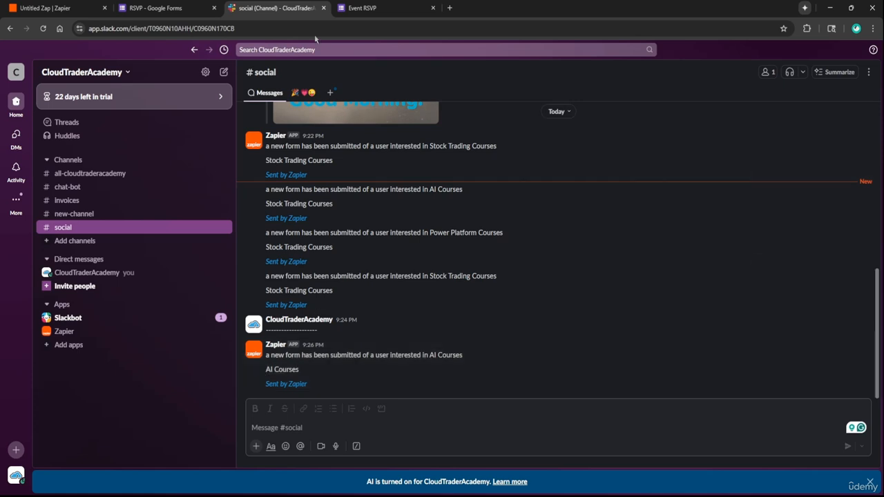
Leave the response editing page and load the blank Event RSVP form again from its copied link
{"action": "left_click", "coordinate": [373, 8]}
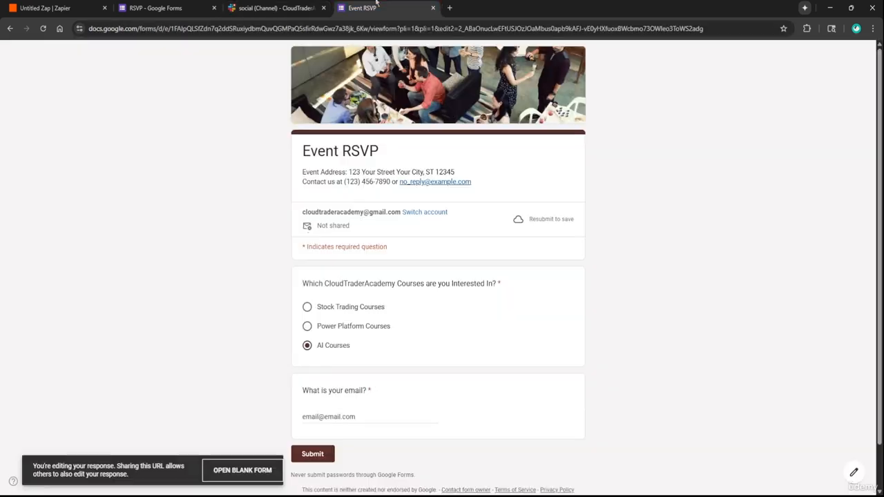
{"action": "left_click", "coordinate": [10, 28]}
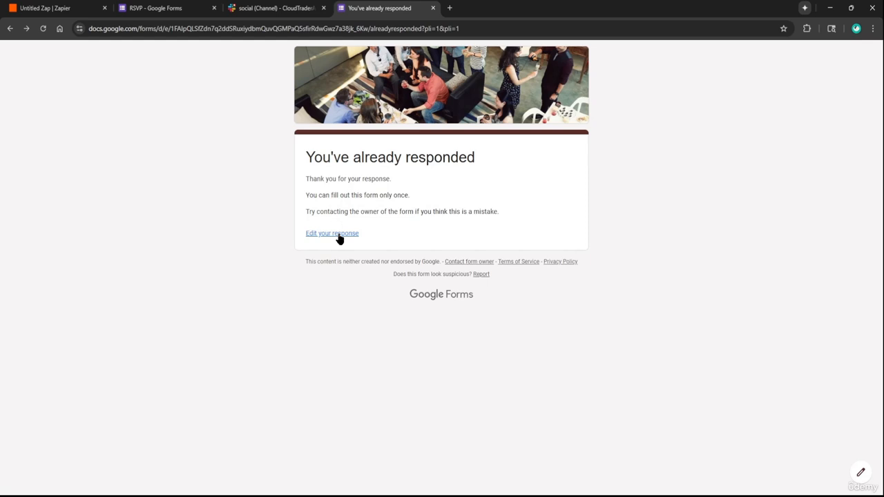
{"action": "left_click", "coordinate": [400, 27]}
{"action": "key", "text": "ctrl+v"}
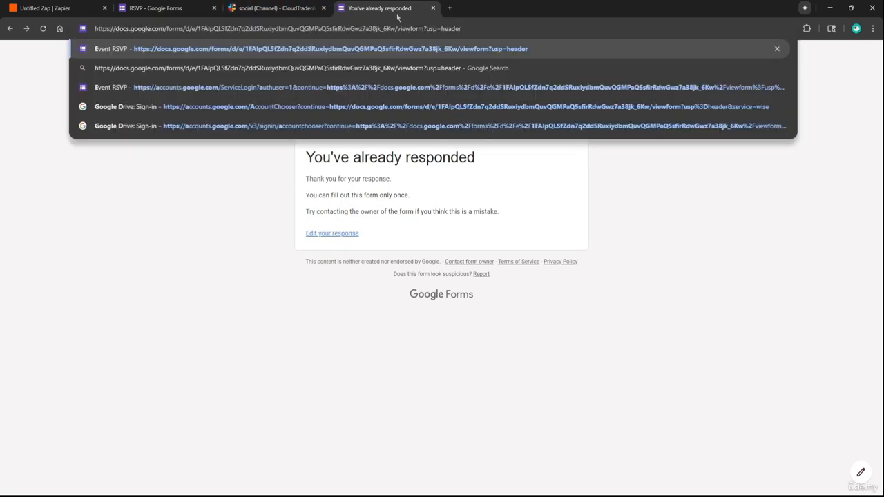
{"action": "key", "text": "Return"}
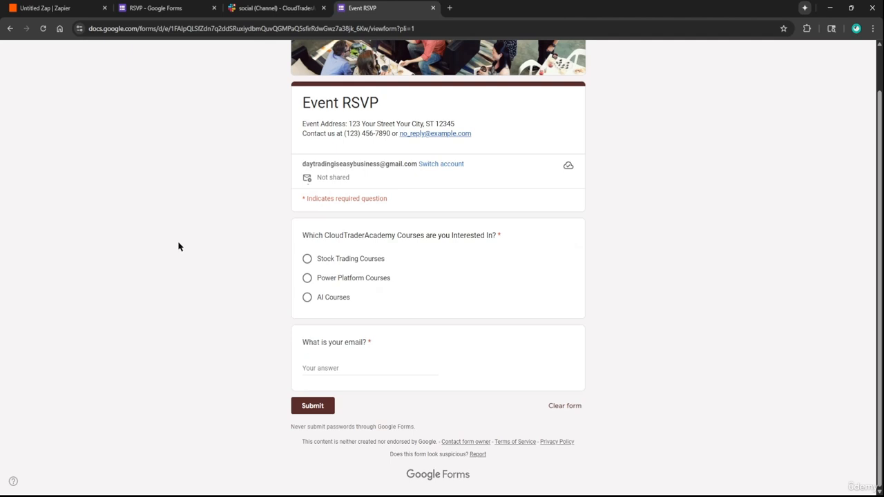
Submit the Event RSVP form with Power Platform Courses selected and an email address filled in
{"action": "left_click", "coordinate": [363, 282]}
{"action": "left_click", "coordinate": [337, 367]}
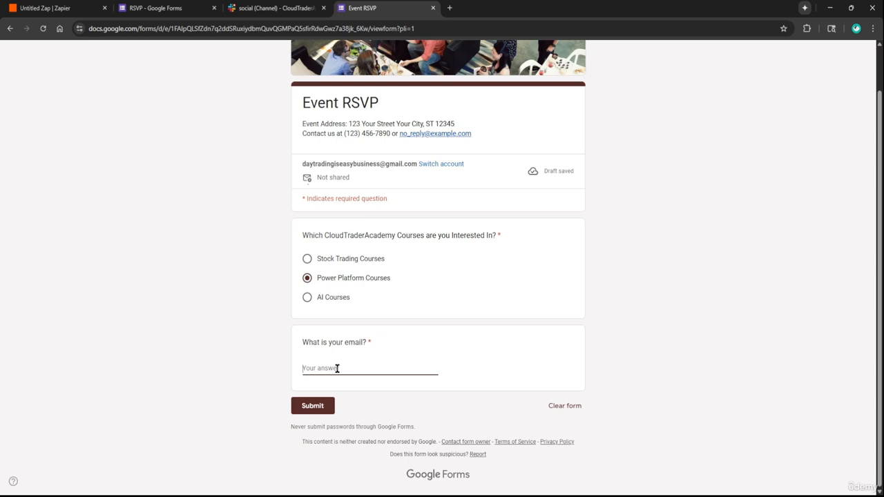
{"action": "type", "text": "blahblahblah@blah.com"}
{"action": "left_click", "coordinate": [320, 408]}
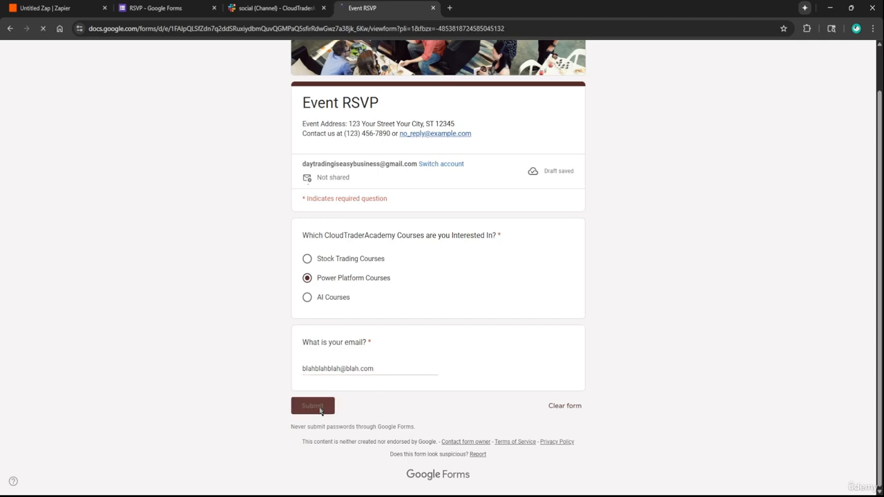
Review the Zap runs log in Zapier and check the Slack social channel for the Power Platform Courses message
{"action": "left_click", "coordinate": [155, 8]}
{"action": "left_click", "coordinate": [88, 6]}
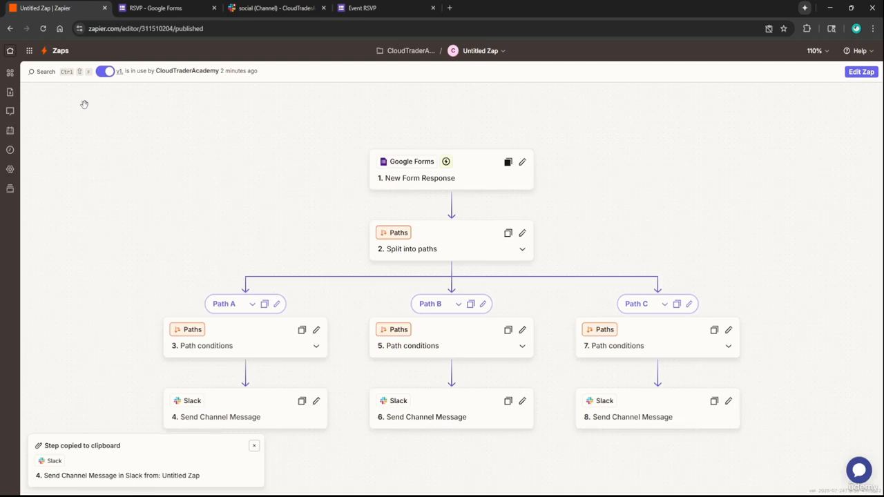
{"action": "left_click", "coordinate": [10, 149]}
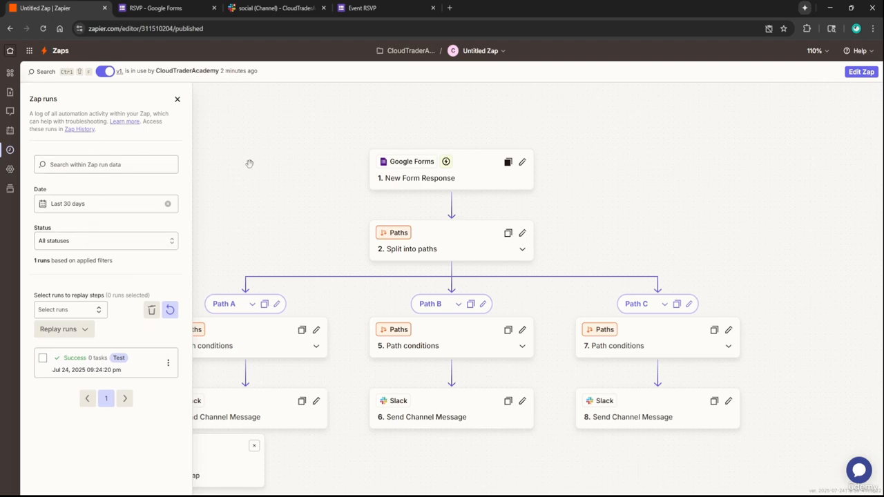
{"action": "left_click", "coordinate": [276, 8]}
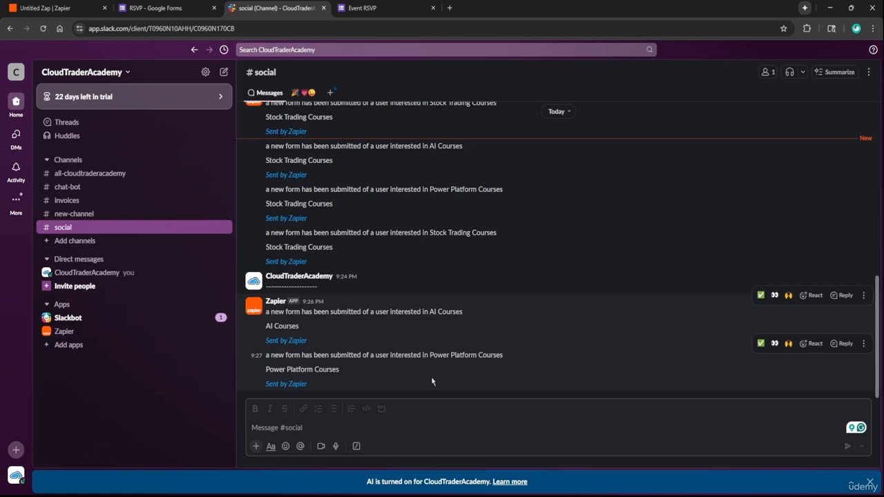
Return to the published Zap, close the Zap runs log, and open the Zap for editing
{"action": "left_click", "coordinate": [55, 7]}
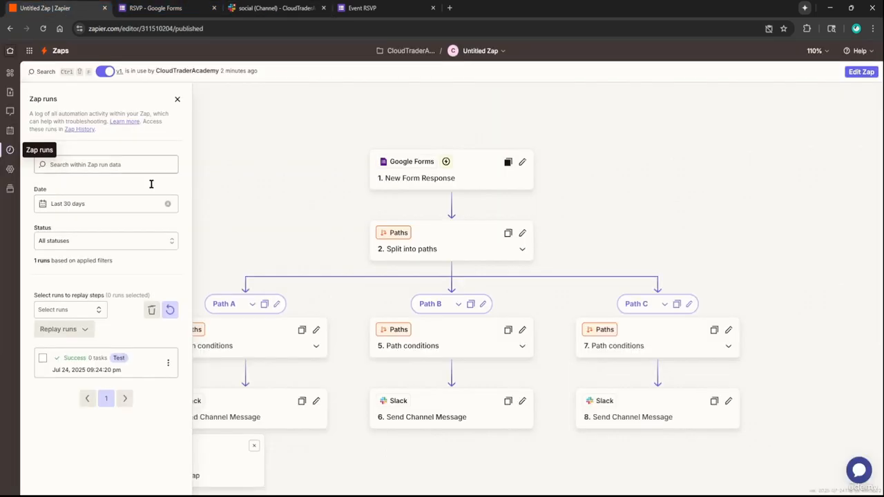
{"action": "left_click", "coordinate": [177, 99]}
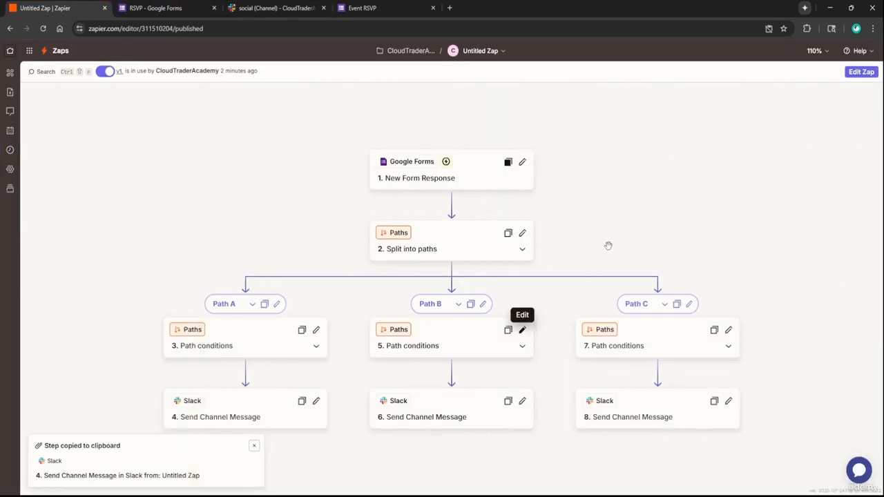
{"action": "scroll", "coordinate": [608, 246], "scroll_direction": "down", "scroll_amount": 1}
{"action": "scroll", "coordinate": [637, 256], "scroll_direction": "down", "scroll_amount": 1}
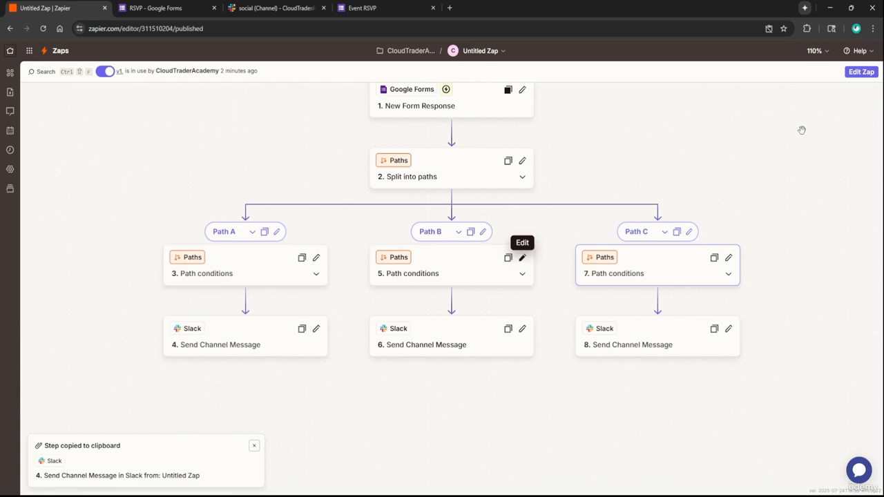
{"action": "left_click", "coordinate": [860, 73]}
{"action": "scroll", "coordinate": [282, 274], "scroll_direction": "down", "scroll_amount": 1}
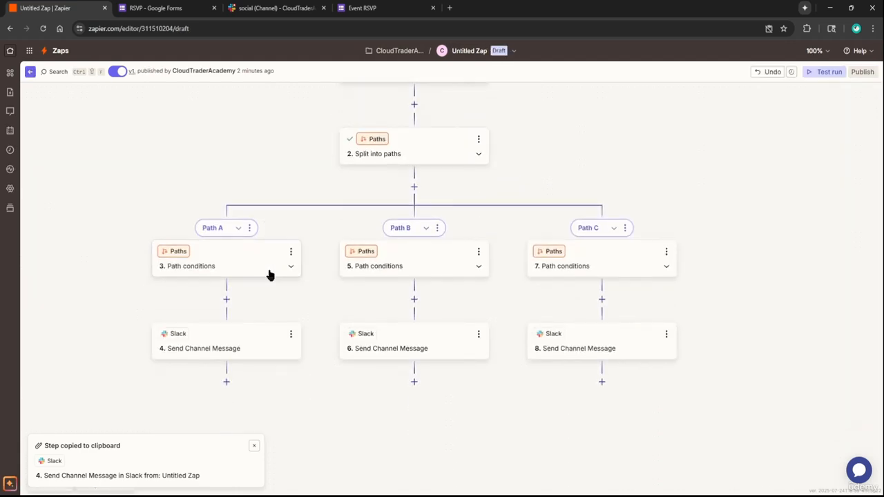
{"action": "scroll", "coordinate": [228, 379], "scroll_direction": "down", "scroll_amount": 1}
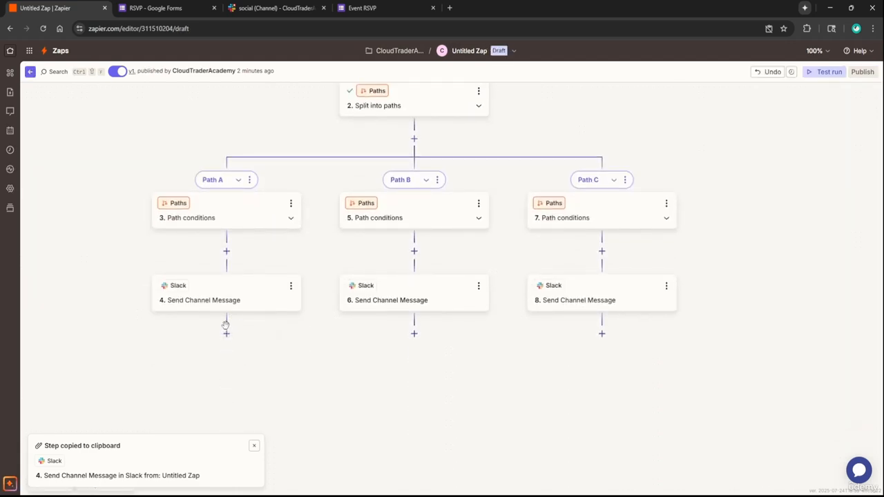
Add a Delay by Zapier step below Path A's Slack message and open its action event choices
{"action": "left_click", "coordinate": [227, 333]}
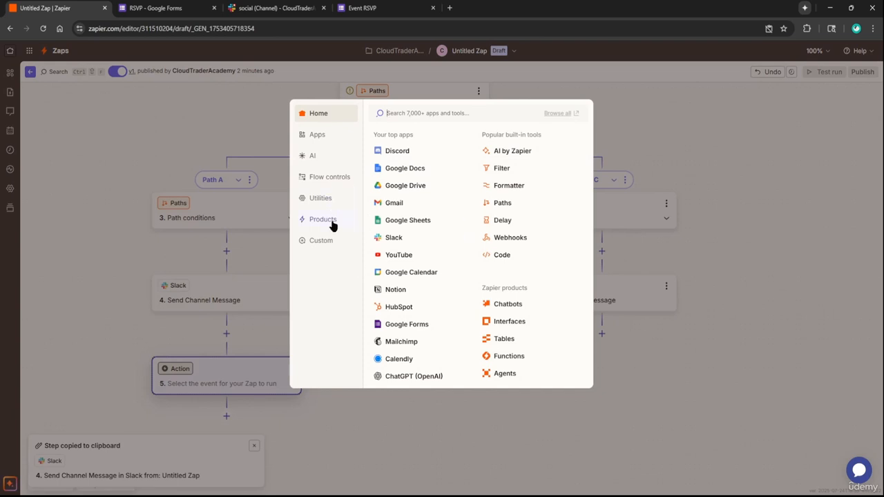
{"action": "left_click", "coordinate": [325, 181]}
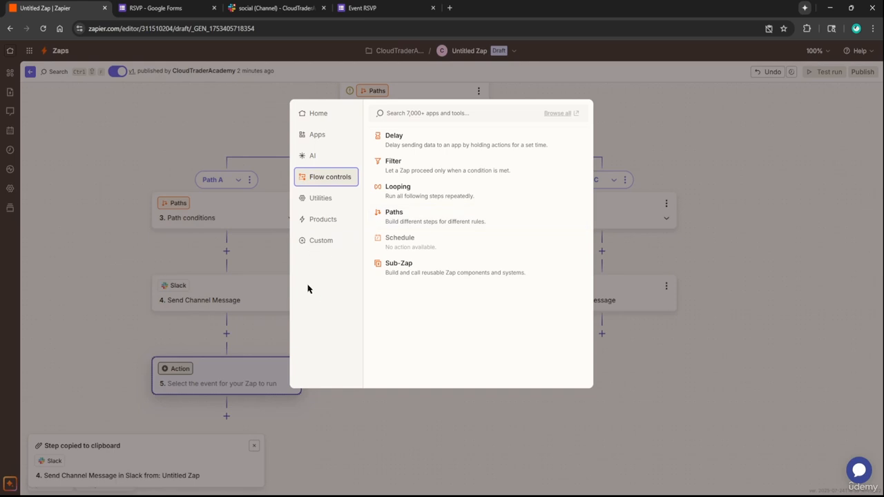
{"action": "left_click", "coordinate": [327, 136]}
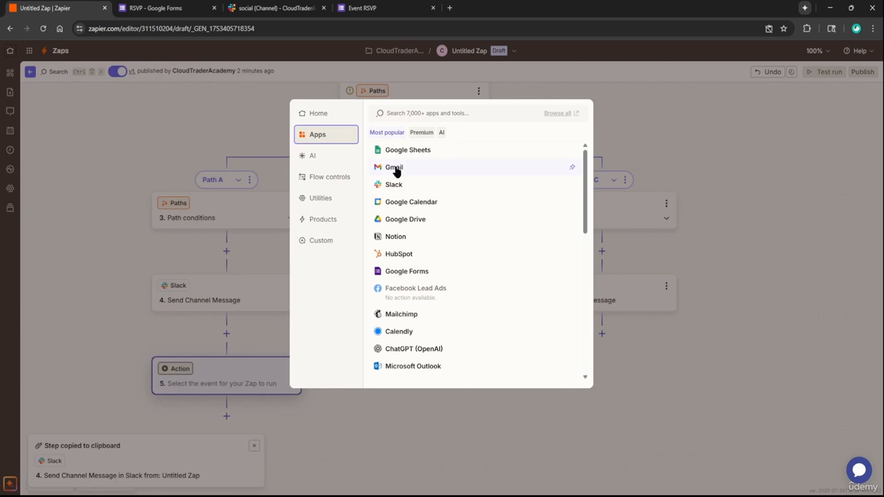
{"action": "left_click", "coordinate": [336, 176]}
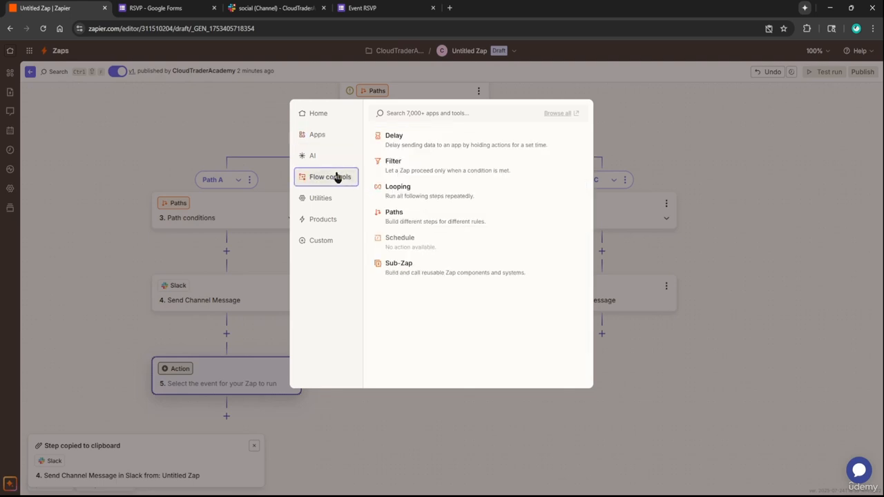
{"action": "left_click", "coordinate": [420, 145]}
{"action": "left_click", "coordinate": [748, 201]}
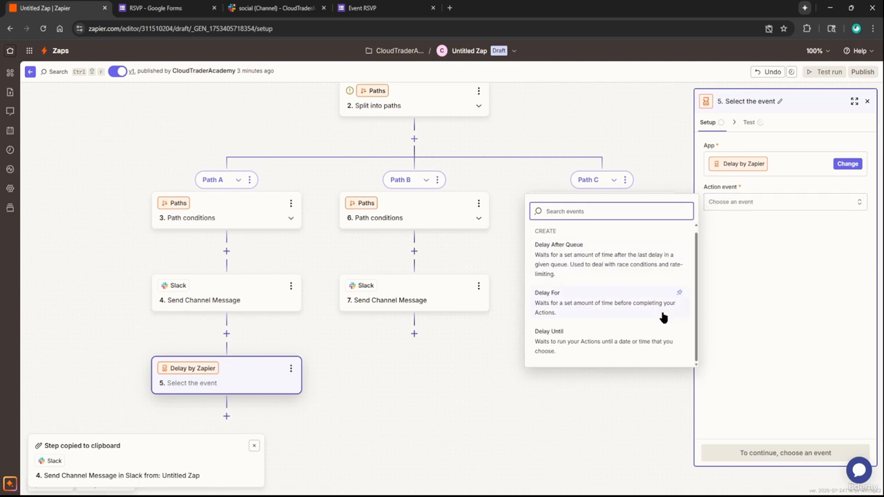
Close the Delay by Zapier step's setup and delete that step from Path A
{"action": "left_click", "coordinate": [867, 101]}
{"action": "left_click", "coordinate": [290, 371]}
{"action": "left_click", "coordinate": [327, 344]}
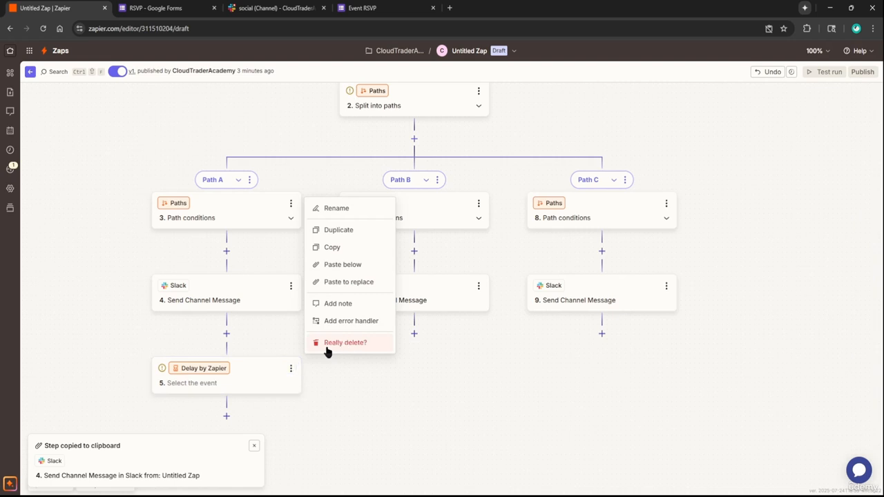
{"action": "left_click", "coordinate": [361, 345]}
Add a nested Paths split below Path A's Slack Send Channel Message step
{"action": "scroll", "coordinate": [286, 232], "scroll_direction": "up", "scroll_amount": 3}
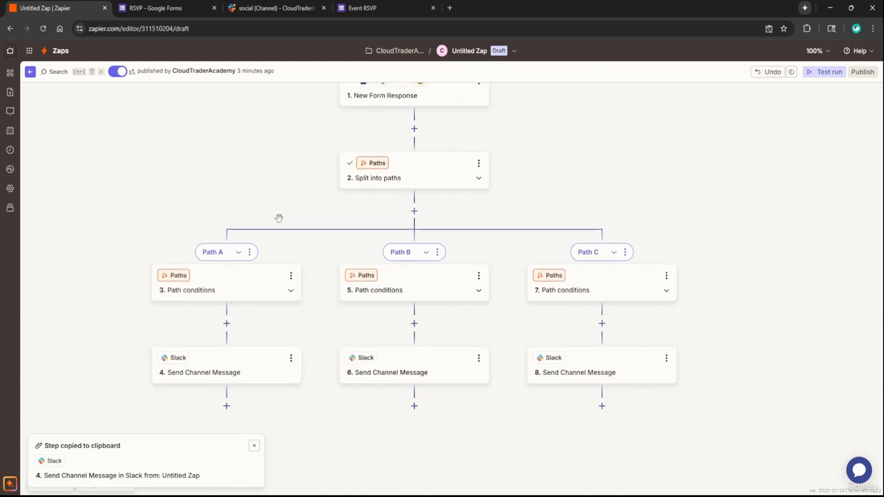
{"action": "left_click_drag", "start_coordinate": [285, 243], "coordinate": [285, 168]}
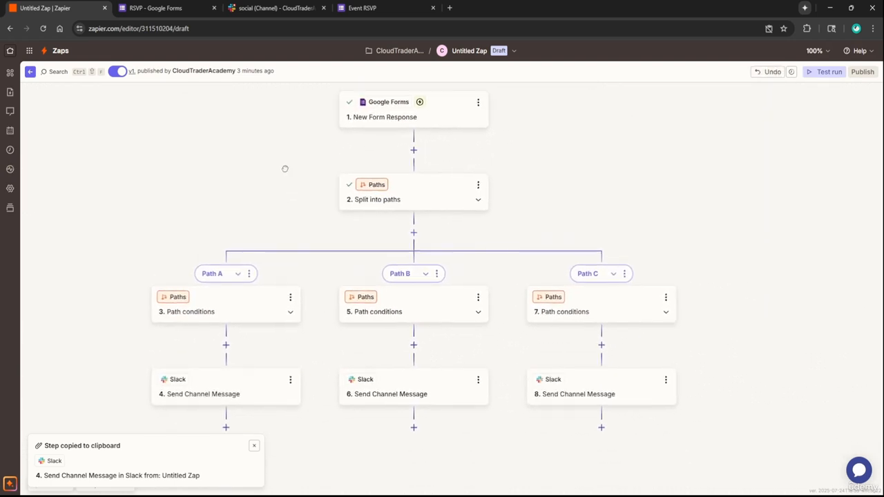
{"action": "scroll", "coordinate": [296, 206], "scroll_direction": "down", "scroll_amount": 3}
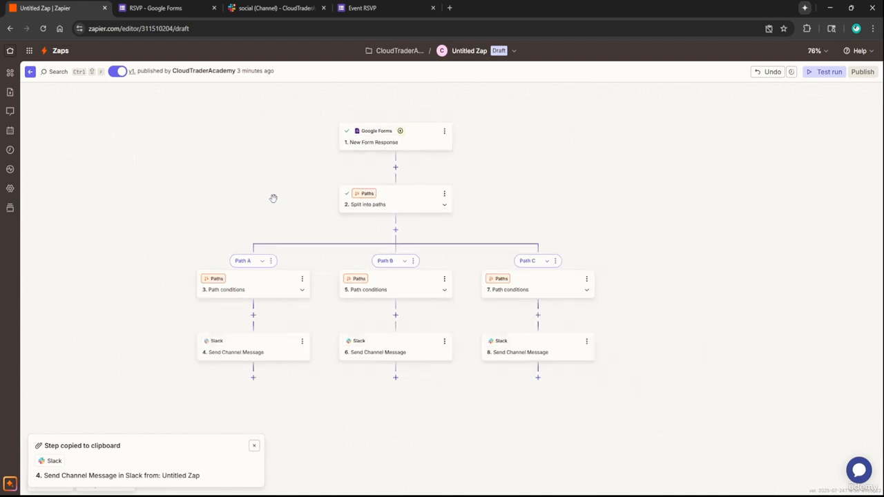
{"action": "scroll", "coordinate": [265, 329], "scroll_direction": "up", "scroll_amount": 1}
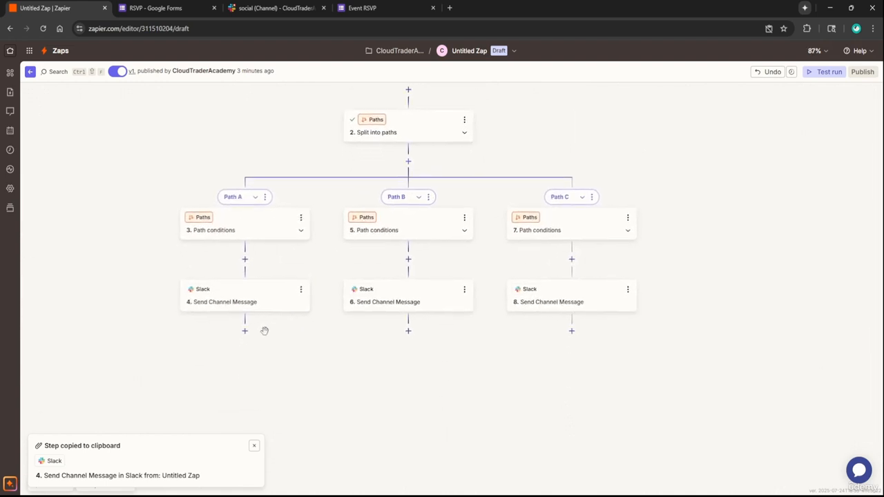
{"action": "left_click", "coordinate": [245, 332]}
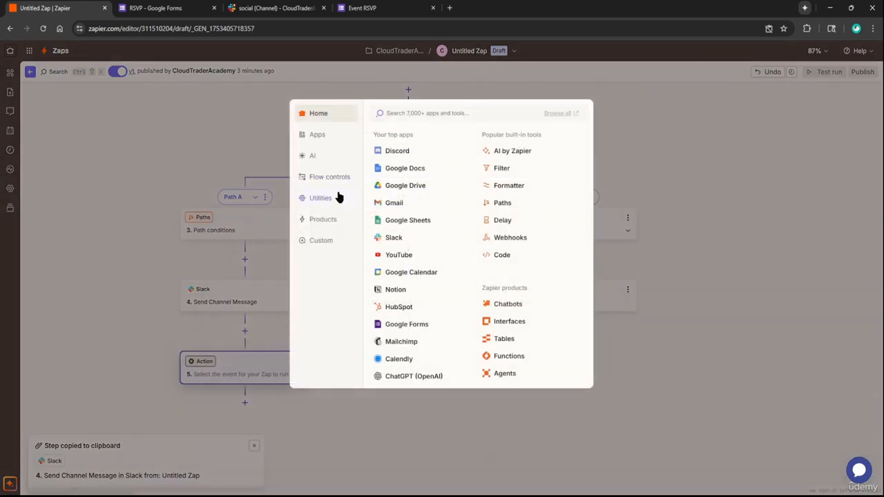
{"action": "left_click", "coordinate": [336, 185]}
{"action": "left_click", "coordinate": [408, 223]}
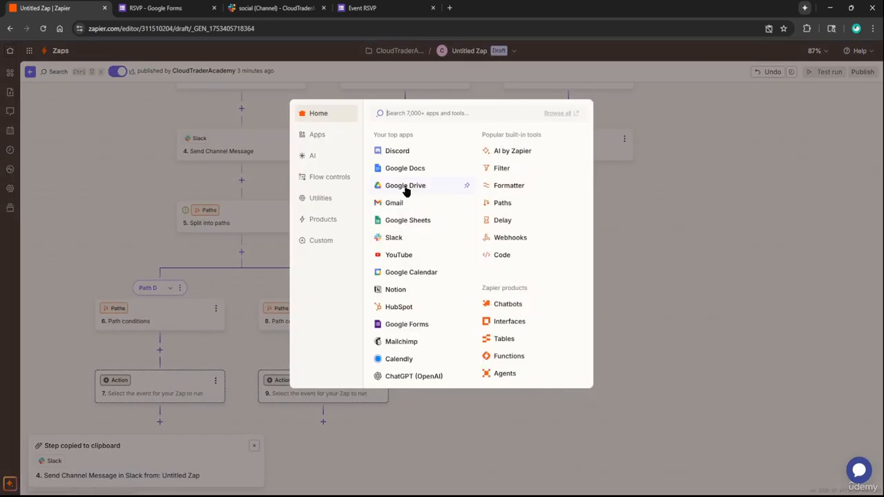
Add nested Paths splits below the Slack Send Channel Message steps of Path B and Path C
{"action": "left_click", "coordinate": [326, 178]}
{"action": "left_click", "coordinate": [428, 221]}
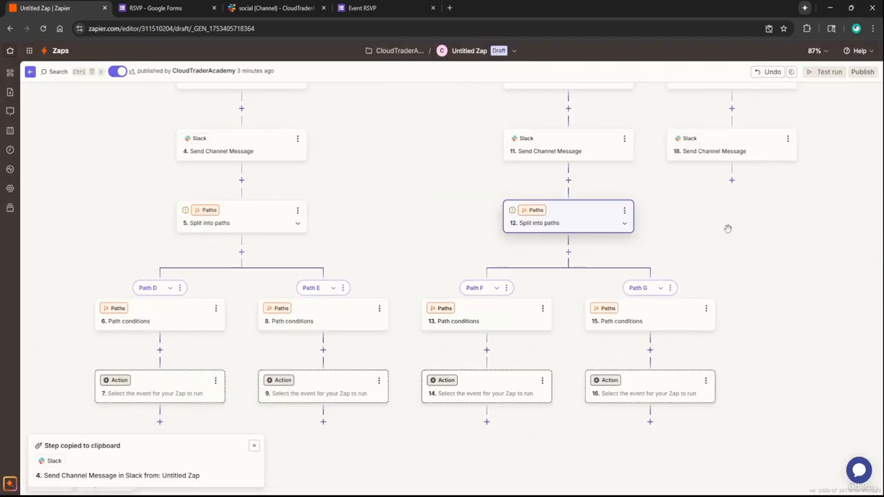
{"action": "left_click", "coordinate": [732, 181]}
{"action": "left_click", "coordinate": [332, 182]}
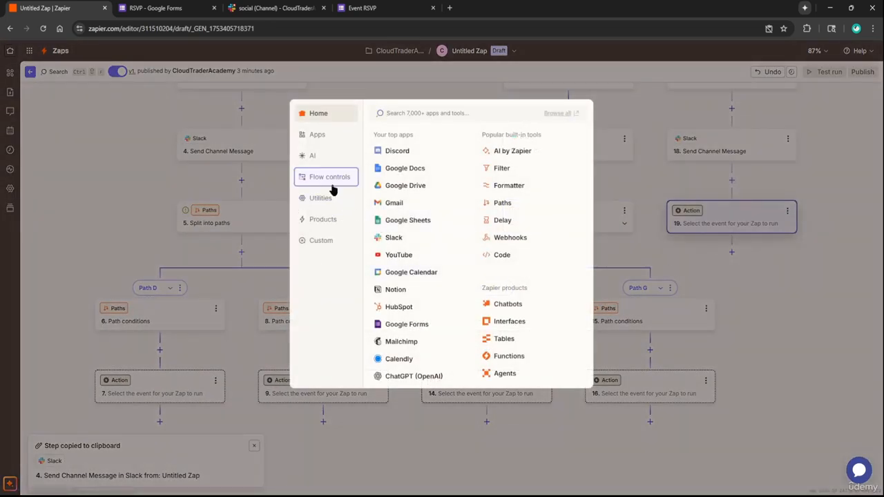
{"action": "left_click_drag", "start_coordinate": [432, 196], "coordinate": [335, 131]}
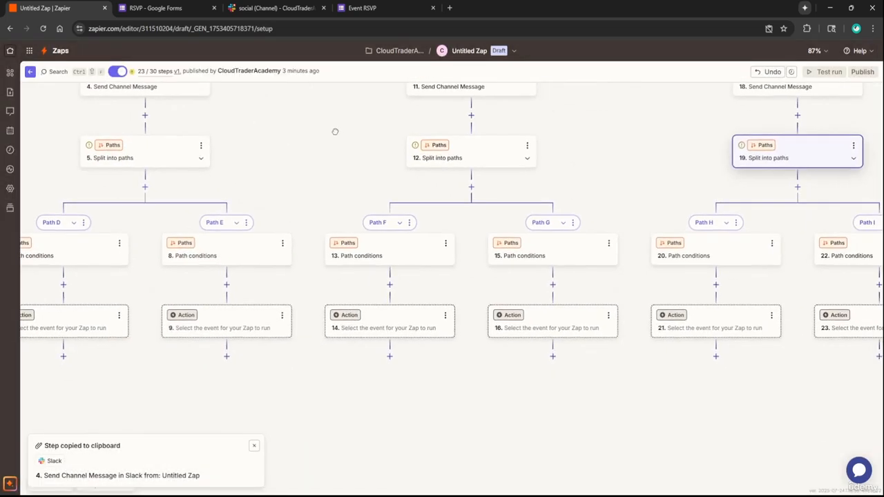
Add a further Paths split directly below Path G's path conditions
{"action": "left_click_drag", "start_coordinate": [615, 239], "coordinate": [298, 290]}
{"action": "left_click_drag", "start_coordinate": [313, 232], "coordinate": [486, 200]}
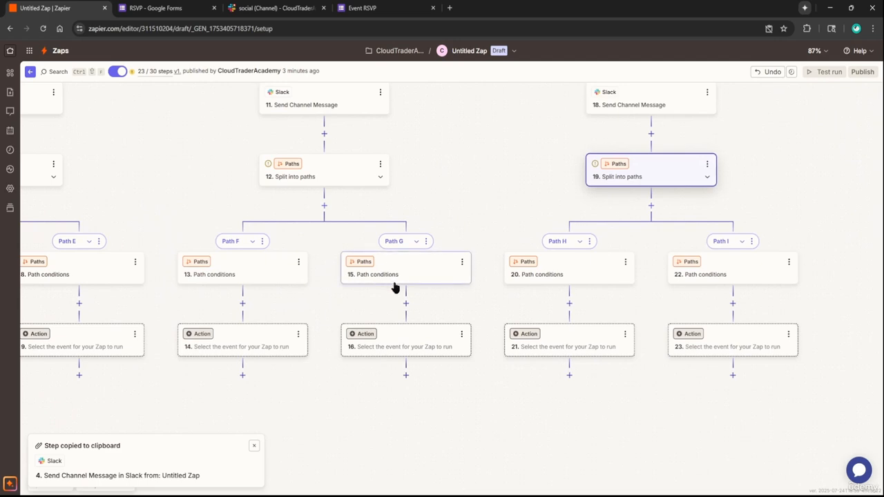
{"action": "left_click", "coordinate": [406, 304]}
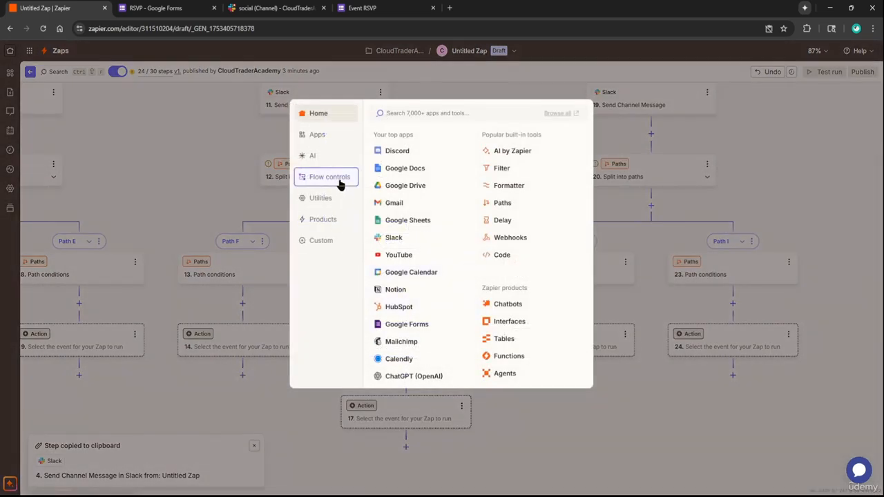
{"action": "left_click", "coordinate": [341, 180]}
{"action": "left_click", "coordinate": [396, 228]}
{"action": "scroll", "coordinate": [505, 221], "scroll_direction": "down", "scroll_amount": 5}
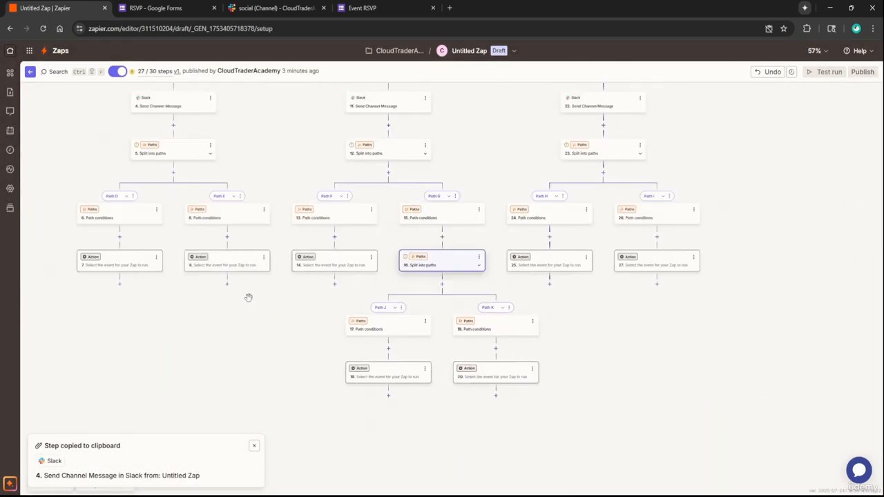
Build a chain of YouTube, Gmail, Delay and Looping steps below Path F's path conditions
{"action": "scroll", "coordinate": [283, 343], "scroll_direction": "up", "scroll_amount": 3}
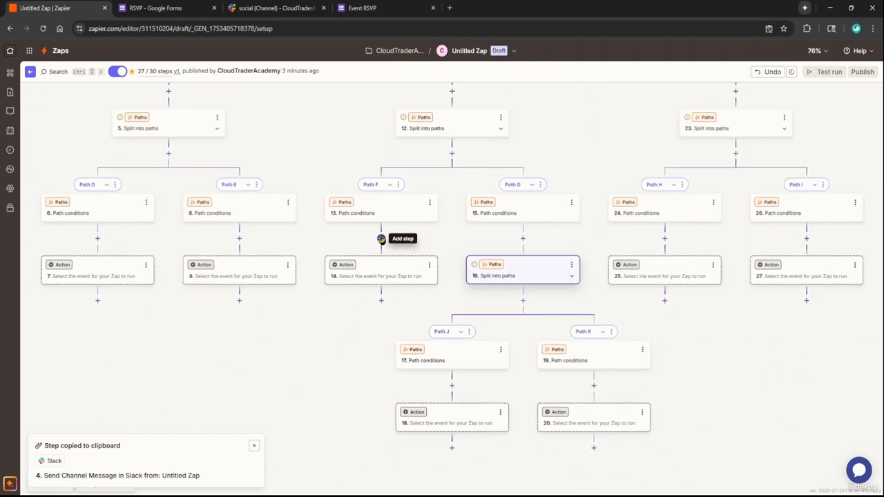
{"action": "left_click", "coordinate": [381, 238]}
{"action": "left_click", "coordinate": [399, 253]}
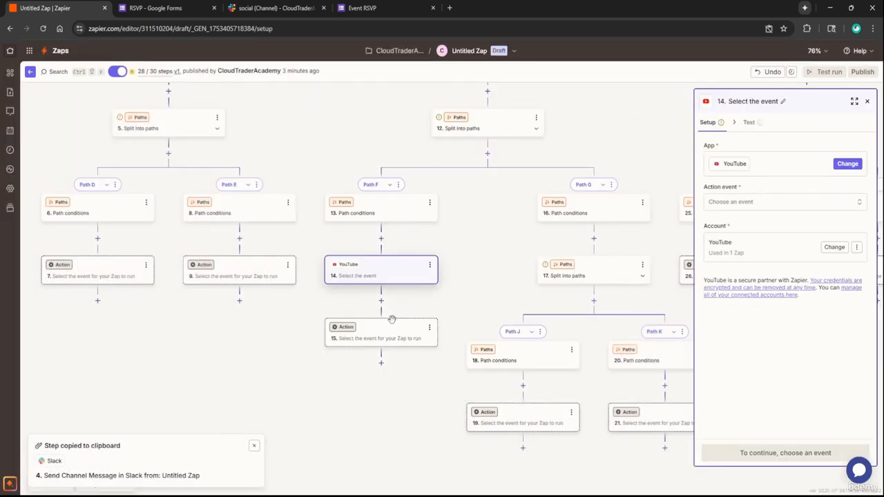
{"action": "left_click", "coordinate": [381, 345]}
{"action": "left_click", "coordinate": [393, 205]}
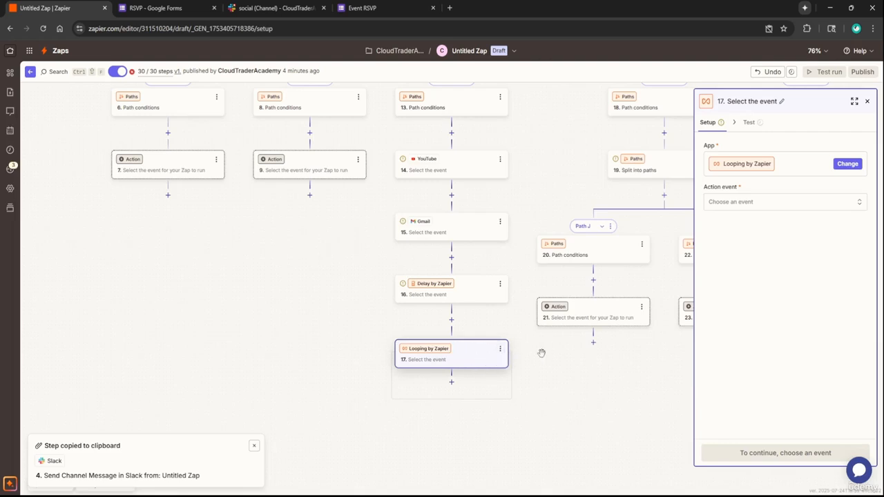
Insert a Slack step between Path D's path conditions and its empty action
{"action": "left_click_drag", "start_coordinate": [538, 351], "coordinate": [402, 325]}
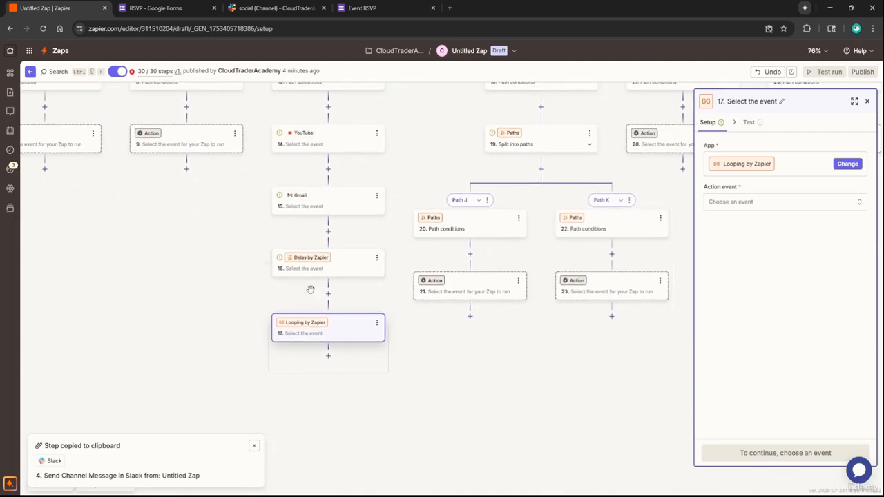
{"action": "left_click_drag", "start_coordinate": [175, 203], "coordinate": [396, 347]}
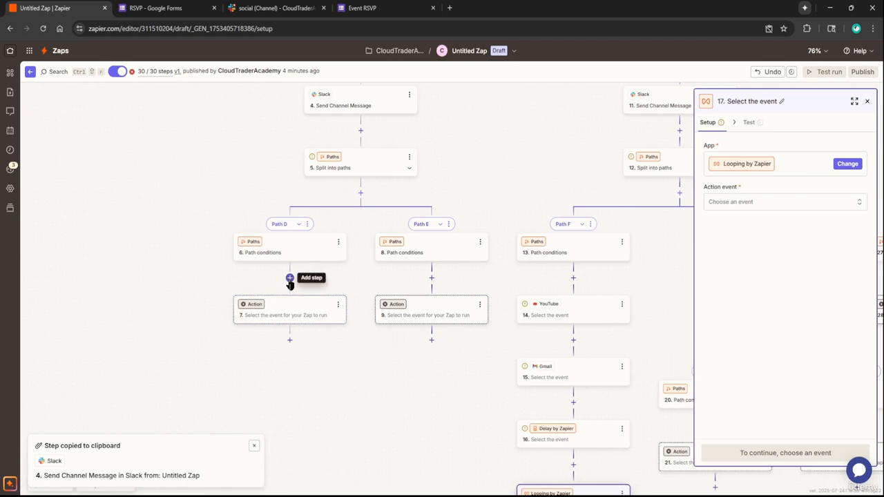
{"action": "left_click", "coordinate": [290, 279]}
{"action": "left_click", "coordinate": [423, 233]}
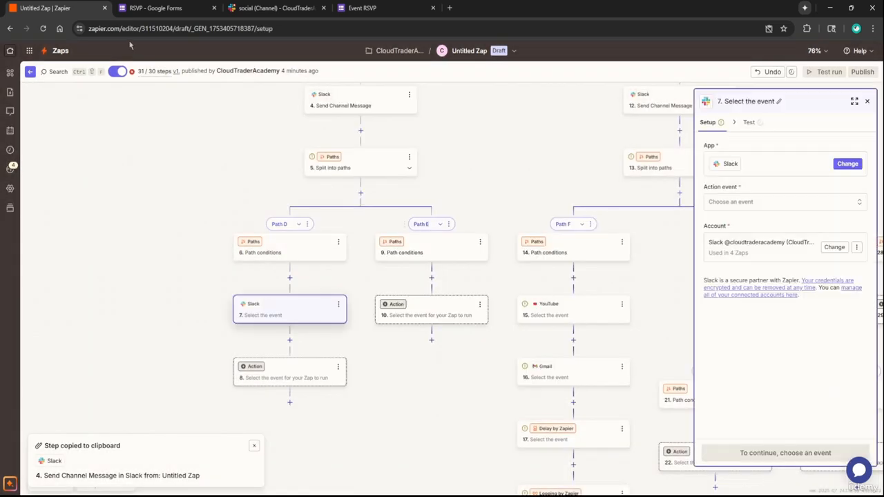
Check the Zap's step limit, then review the full branching layout with the Slack step's setup closed
{"action": "mouse_move", "coordinate": [165, 79]}
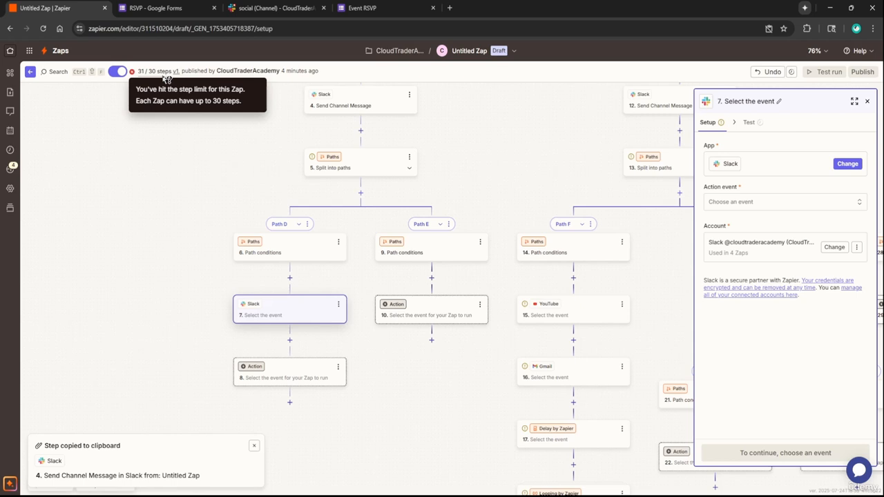
{"action": "left_click_drag", "start_coordinate": [231, 169], "coordinate": [80, 119]}
{"action": "scroll", "coordinate": [168, 174], "scroll_direction": "down", "scroll_amount": 3}
{"action": "left_click_drag", "start_coordinate": [376, 223], "coordinate": [356, 291]}
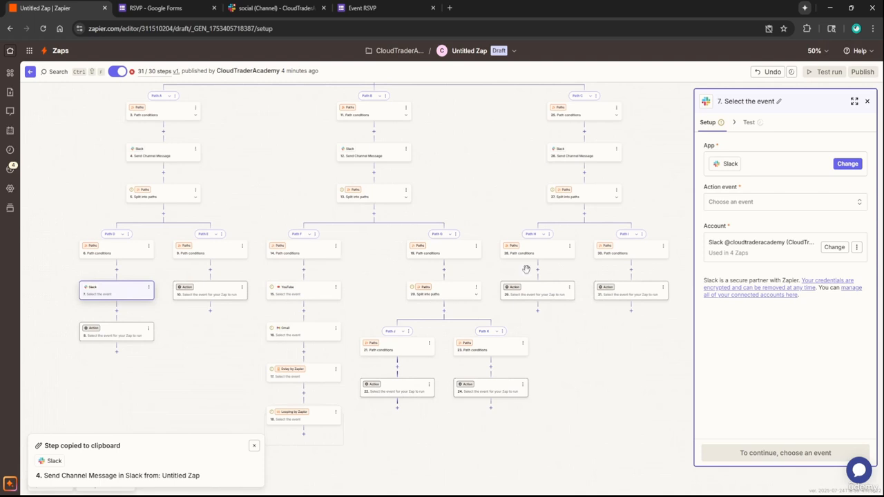
{"action": "left_click", "coordinate": [867, 102]}
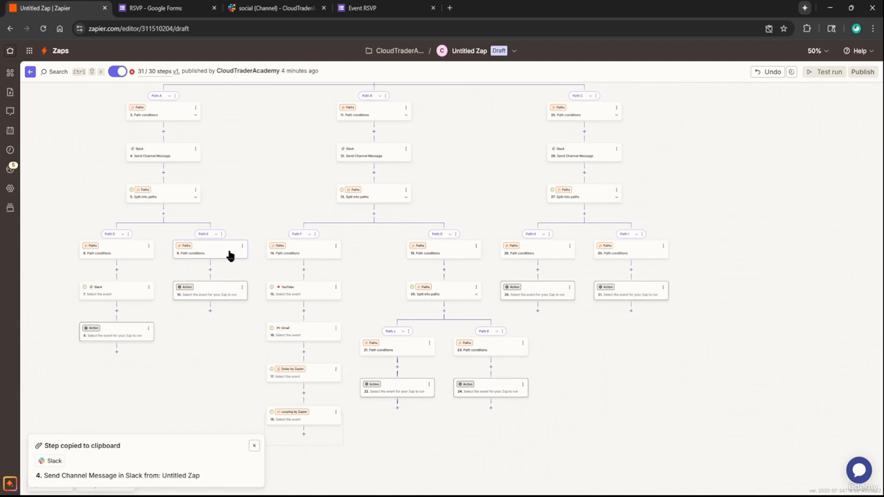
{"action": "scroll", "coordinate": [230, 256], "scroll_direction": "up", "scroll_amount": 3}
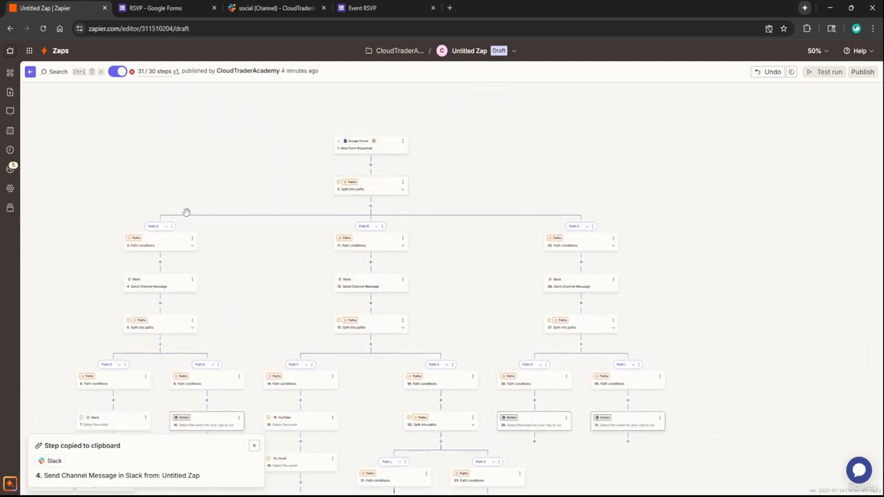
{"action": "left_click_drag", "start_coordinate": [227, 345], "coordinate": [298, 208]}
{"action": "scroll", "coordinate": [256, 202], "scroll_direction": "up", "scroll_amount": 4}
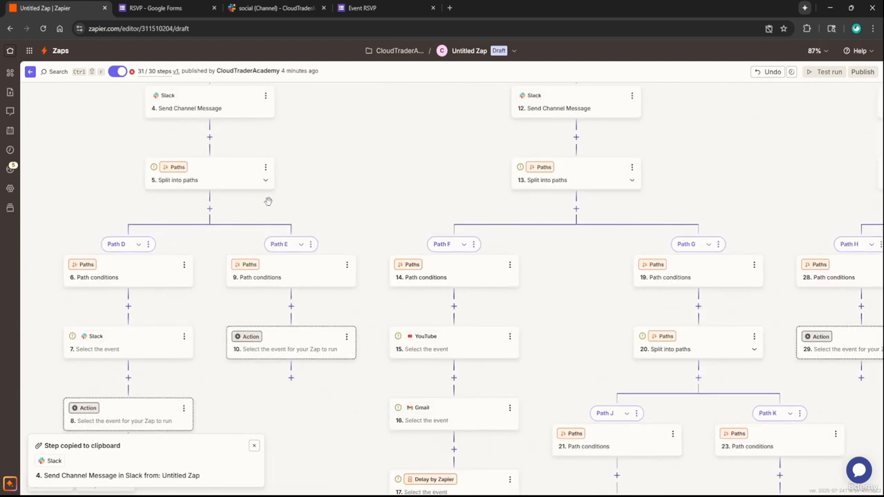
{"action": "left_click_drag", "start_coordinate": [386, 187], "coordinate": [394, 233]}
{"action": "scroll", "coordinate": [571, 258], "scroll_direction": "down", "scroll_amount": 5}
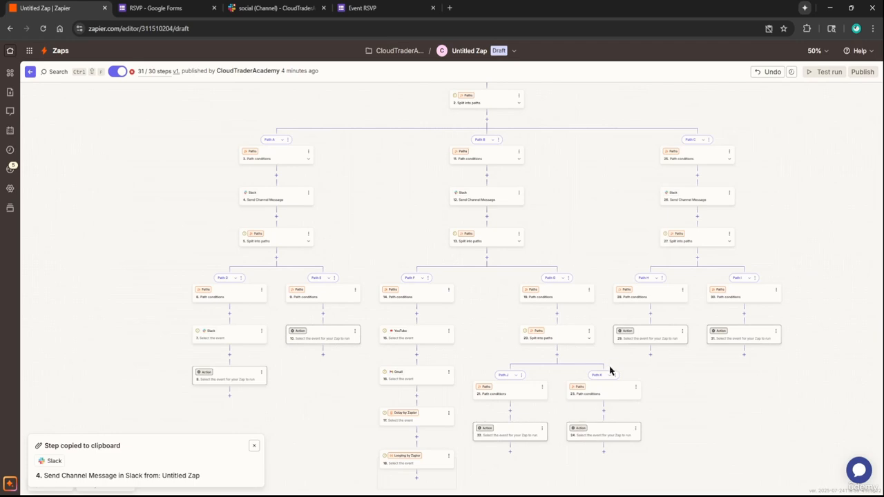
{"action": "scroll", "coordinate": [318, 239], "scroll_direction": "up", "scroll_amount": 3}
{"action": "left_click_drag", "start_coordinate": [451, 127], "coordinate": [333, 199]}
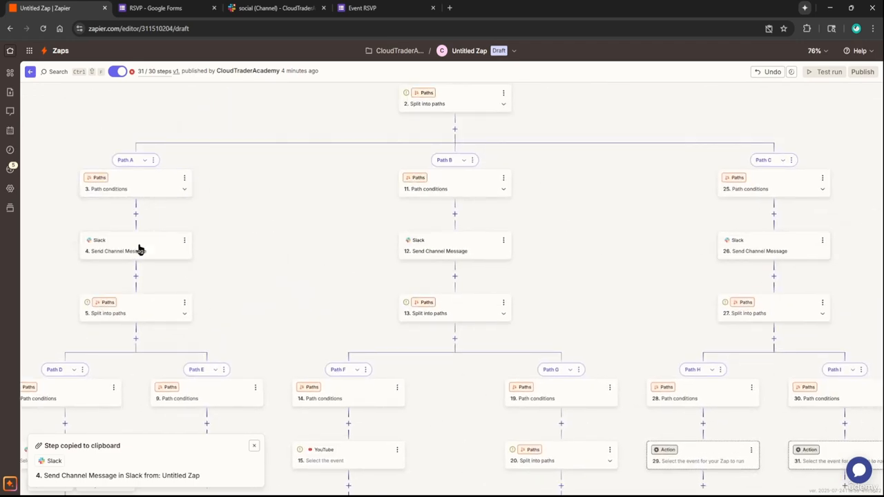
Insert a Sub-Zap by Zapier step above Path A's Slack message with the Call a Sub-Zap event and continue to its configuration
{"action": "left_click", "coordinate": [136, 215]}
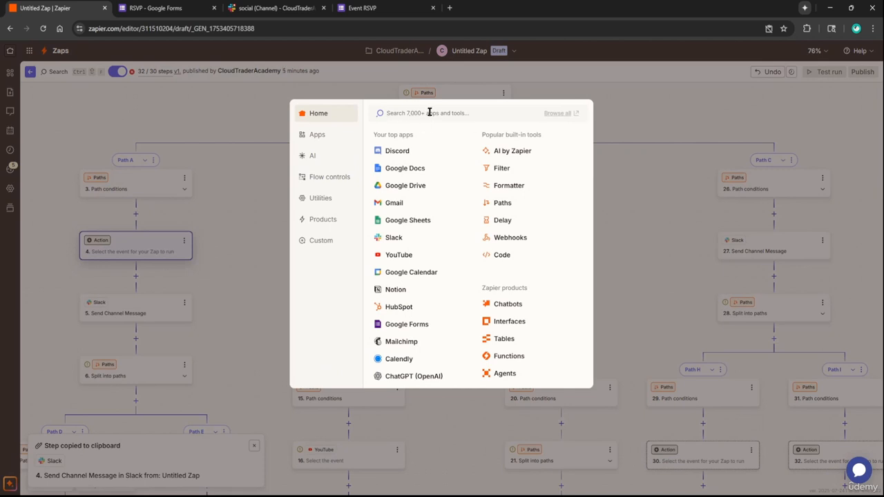
{"action": "type", "text": "sub"}
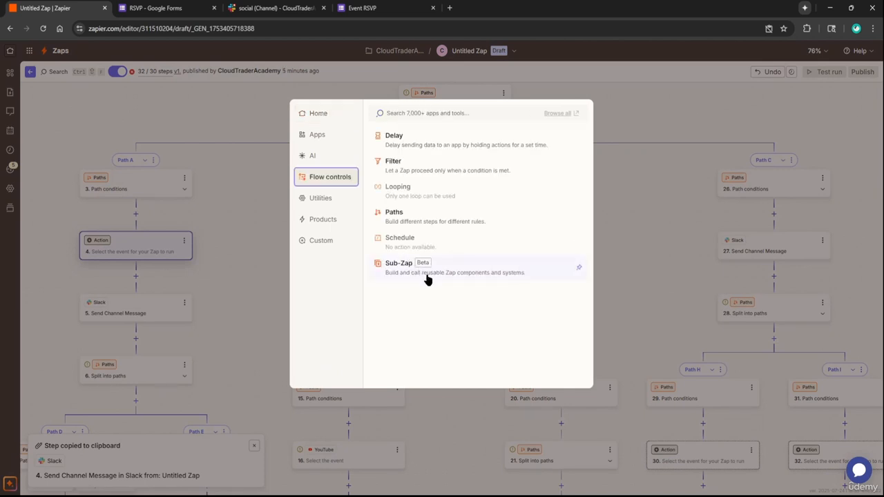
{"action": "left_click", "coordinate": [427, 278]}
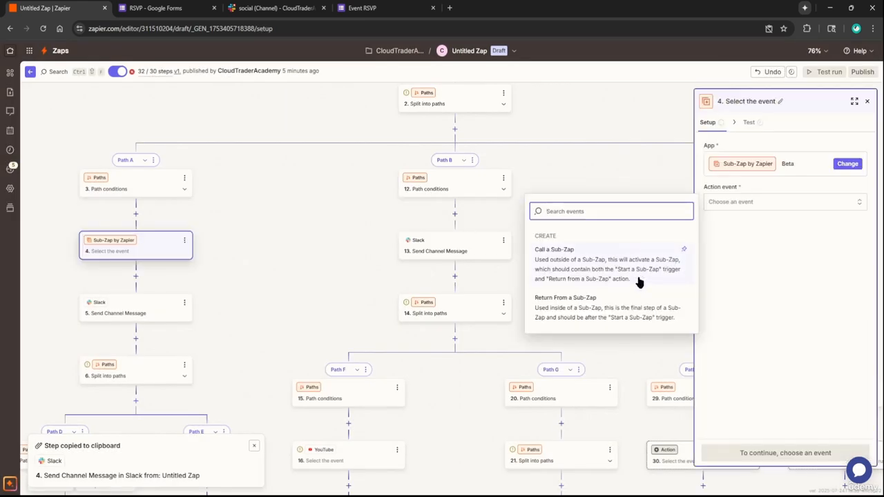
{"action": "left_click", "coordinate": [638, 282]}
{"action": "left_click", "coordinate": [769, 452]}
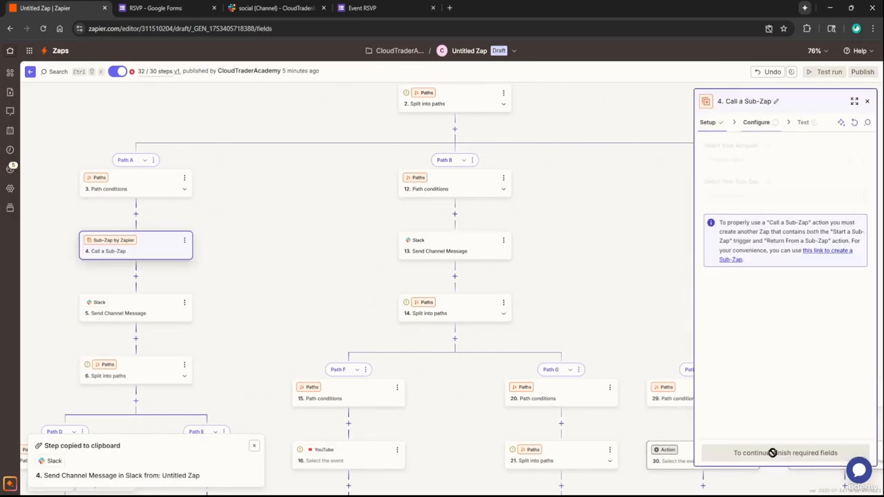
Select Personal Account for the Call a Sub-Zap step and create a new Sub-Zap for it to call
{"action": "left_click", "coordinate": [743, 163]}
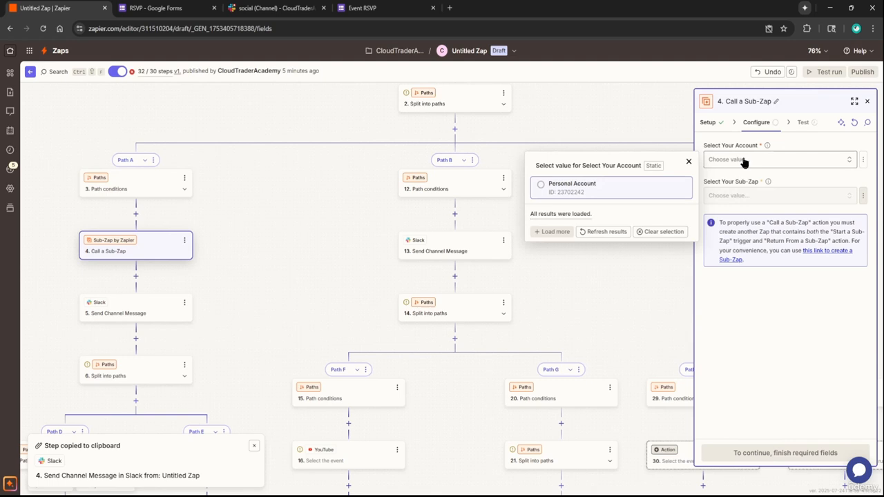
{"action": "left_click", "coordinate": [625, 183]}
{"action": "left_click", "coordinate": [773, 196]}
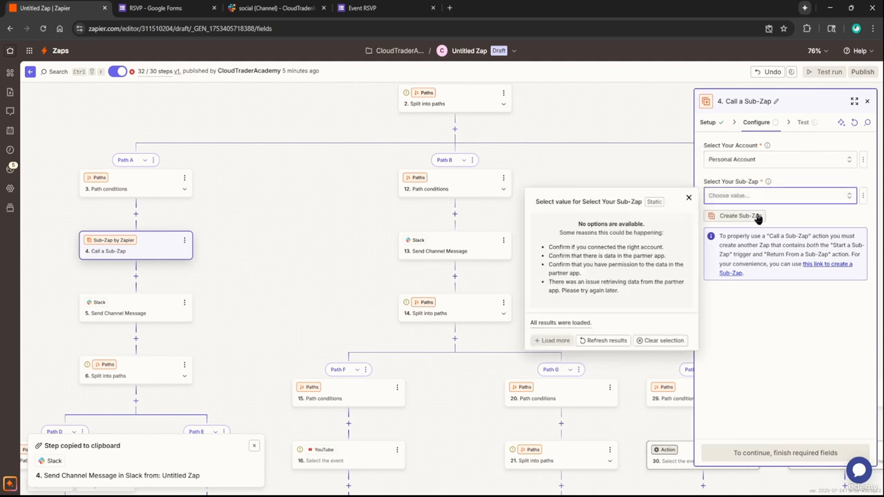
{"action": "left_click", "coordinate": [756, 216]}
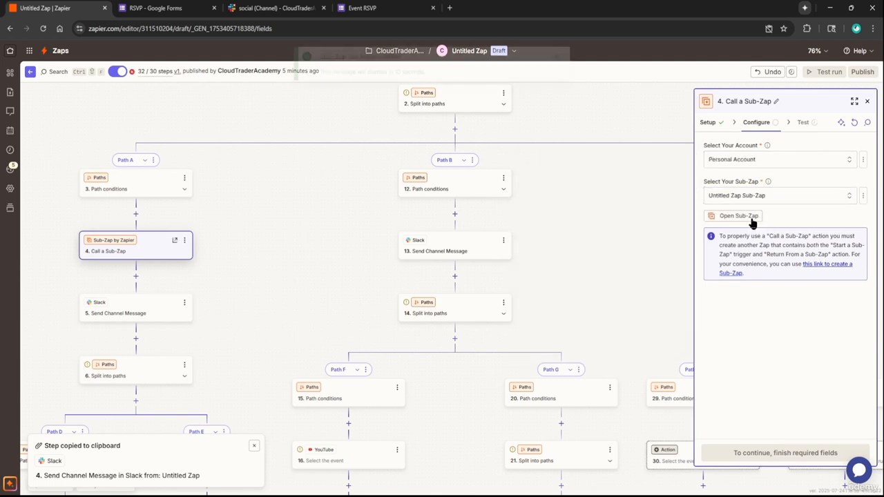
Open the new Sub-Zap to examine its steps, and return to the main Zap to review the branches around the Call a Sub-Zap step
{"action": "left_click", "coordinate": [743, 218]}
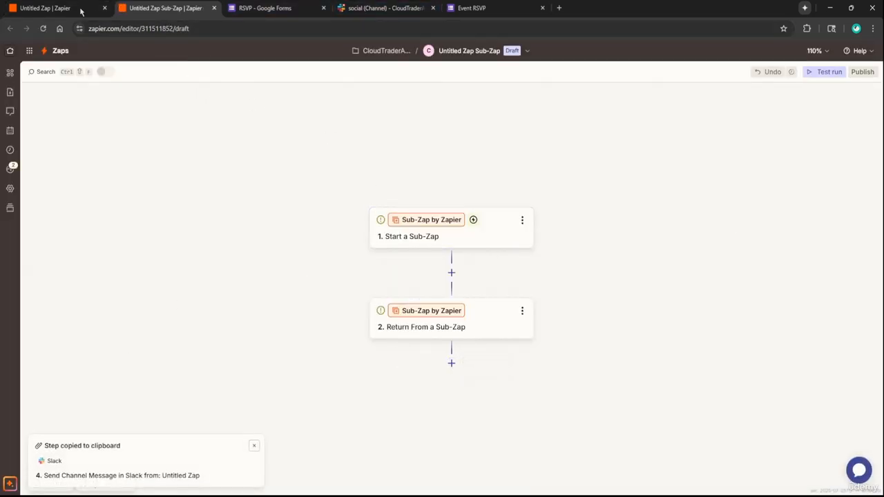
{"action": "left_click", "coordinate": [52, 2]}
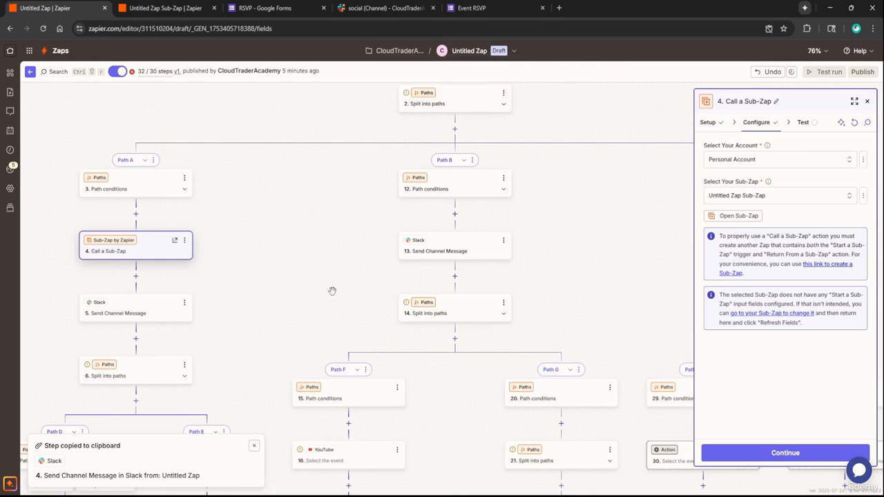
{"action": "scroll", "coordinate": [328, 295], "scroll_direction": "down", "scroll_amount": 3}
{"action": "left_click", "coordinate": [254, 445]}
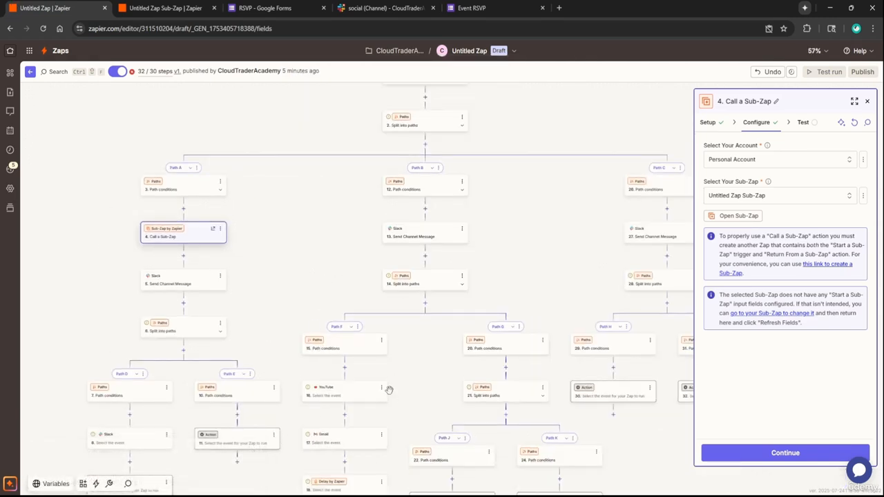
{"action": "scroll", "coordinate": [414, 335], "scroll_direction": "down", "scroll_amount": 2}
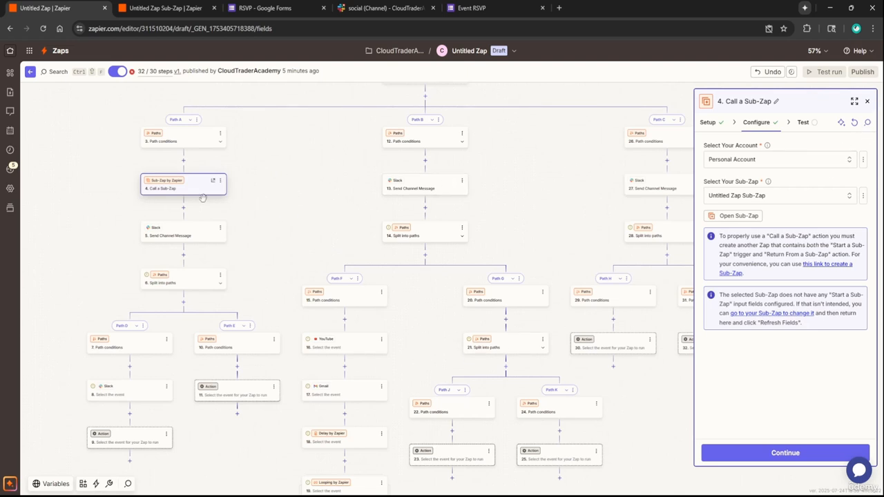
{"action": "scroll", "coordinate": [260, 211], "scroll_direction": "up", "scroll_amount": 3}
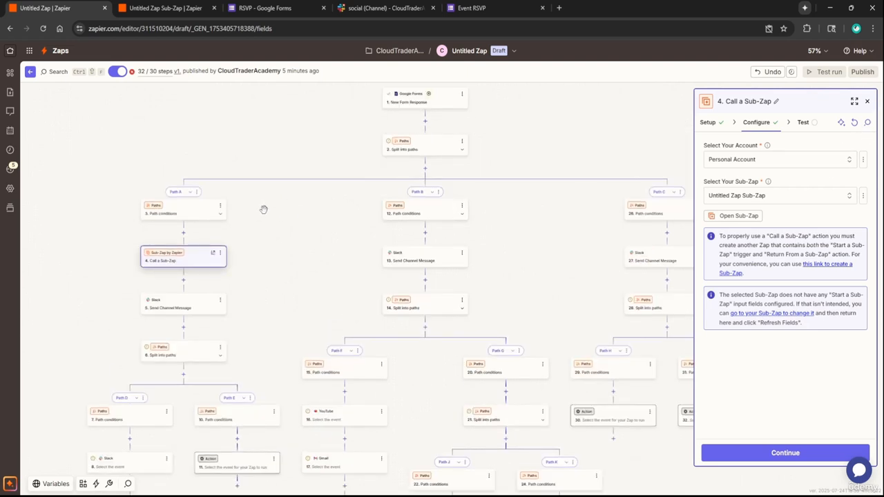